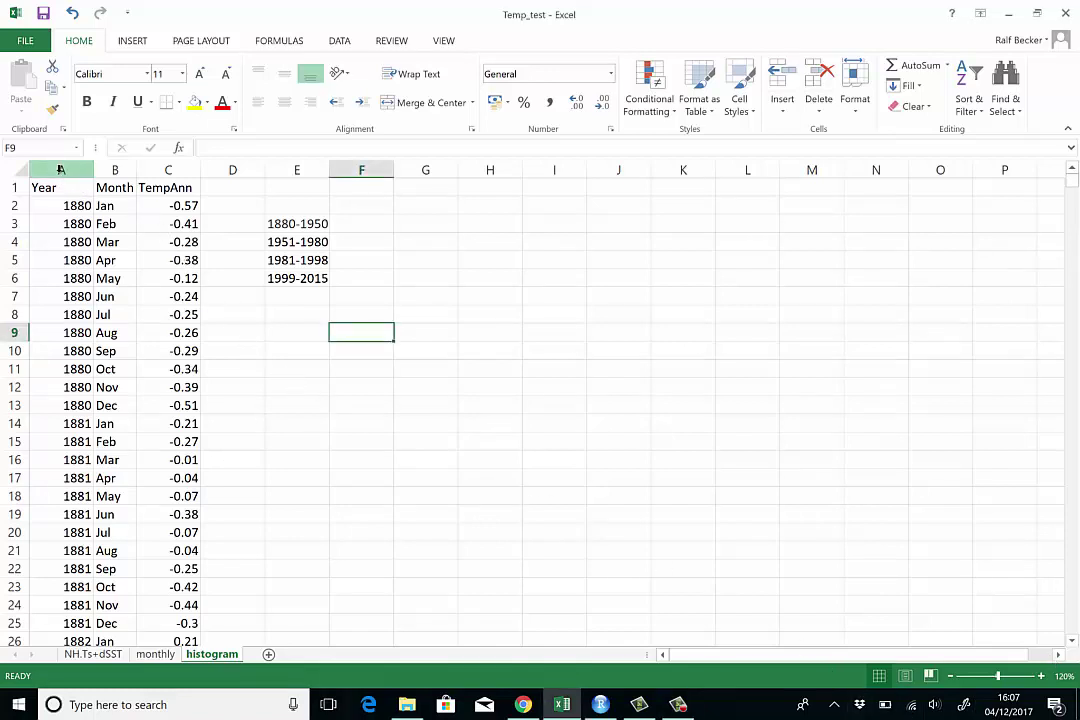
{"action": "left_click", "coordinate": [60, 170]}
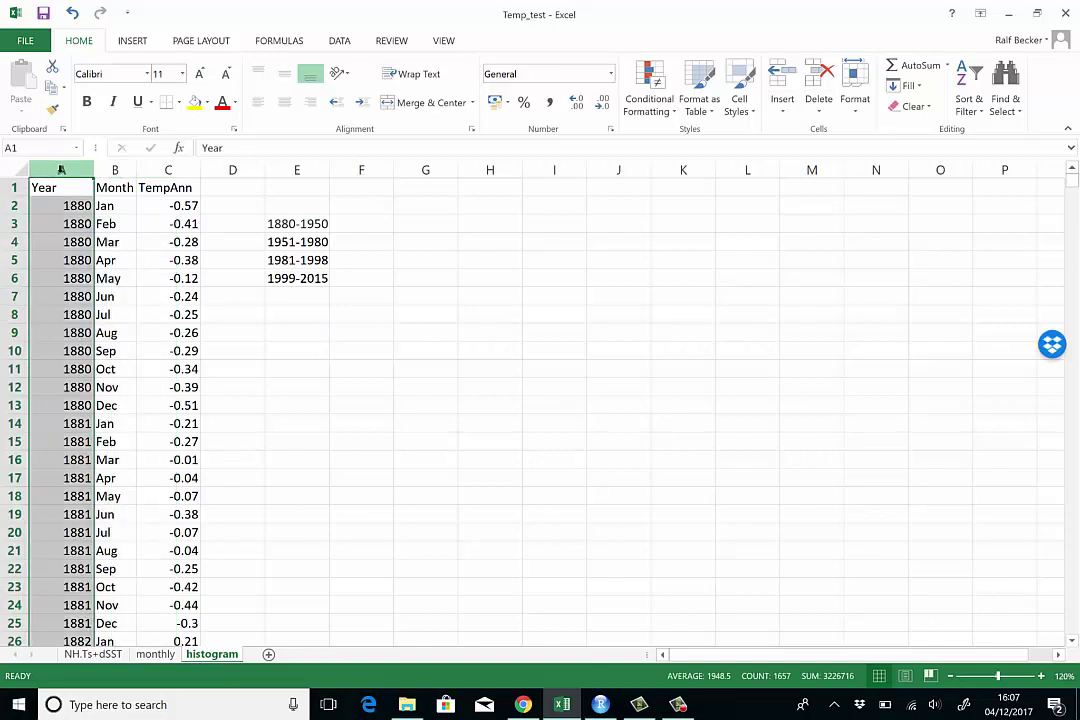
{"action": "left_click", "coordinate": [116, 170]}
{"action": "left_click", "coordinate": [170, 170]}
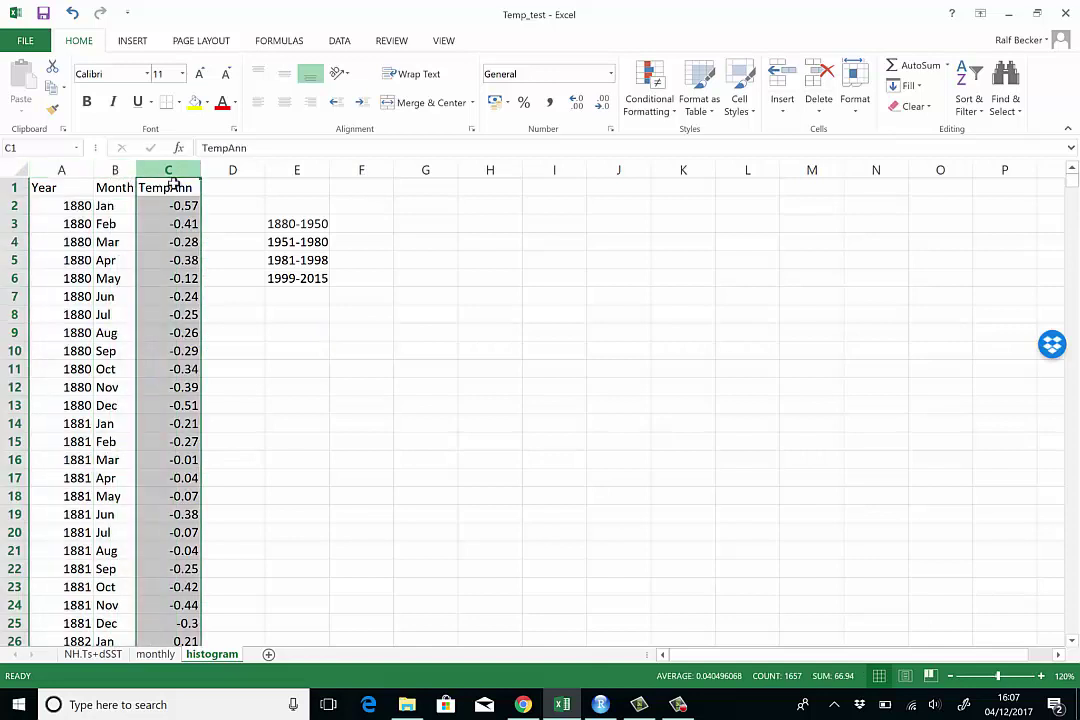
{"action": "left_click", "coordinate": [145, 188]}
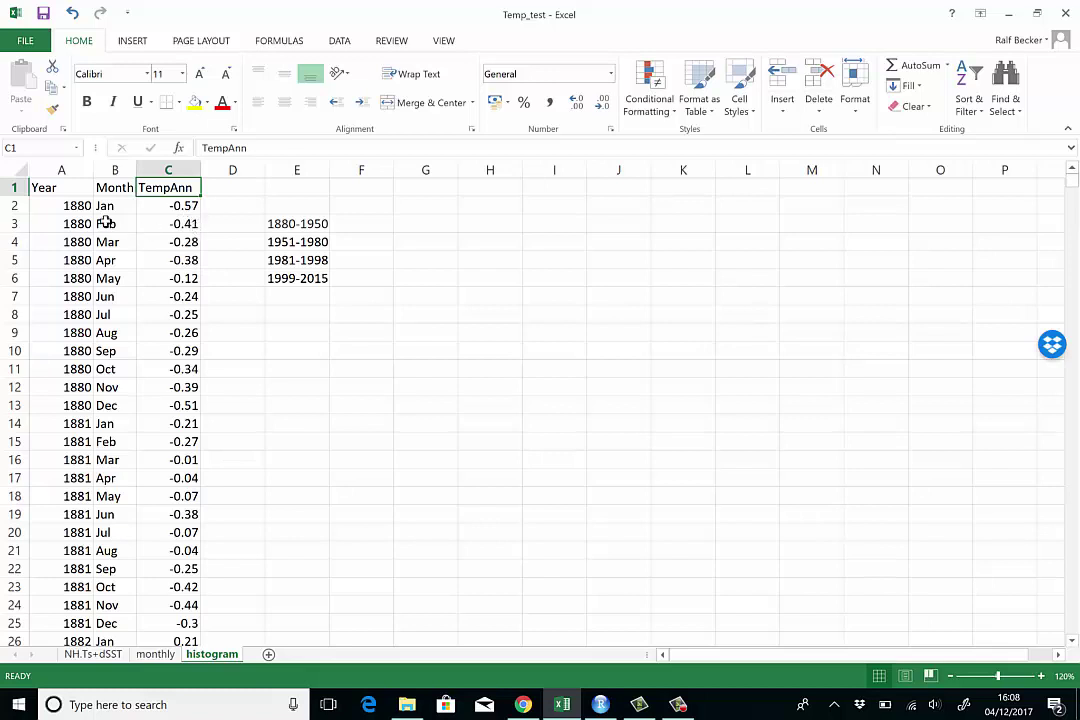
Insert a basic 2-D line chart of the TempAnn values in C2:C1654, leaving out the *** entries at the end of the column
{"action": "left_click", "coordinate": [174, 206]}
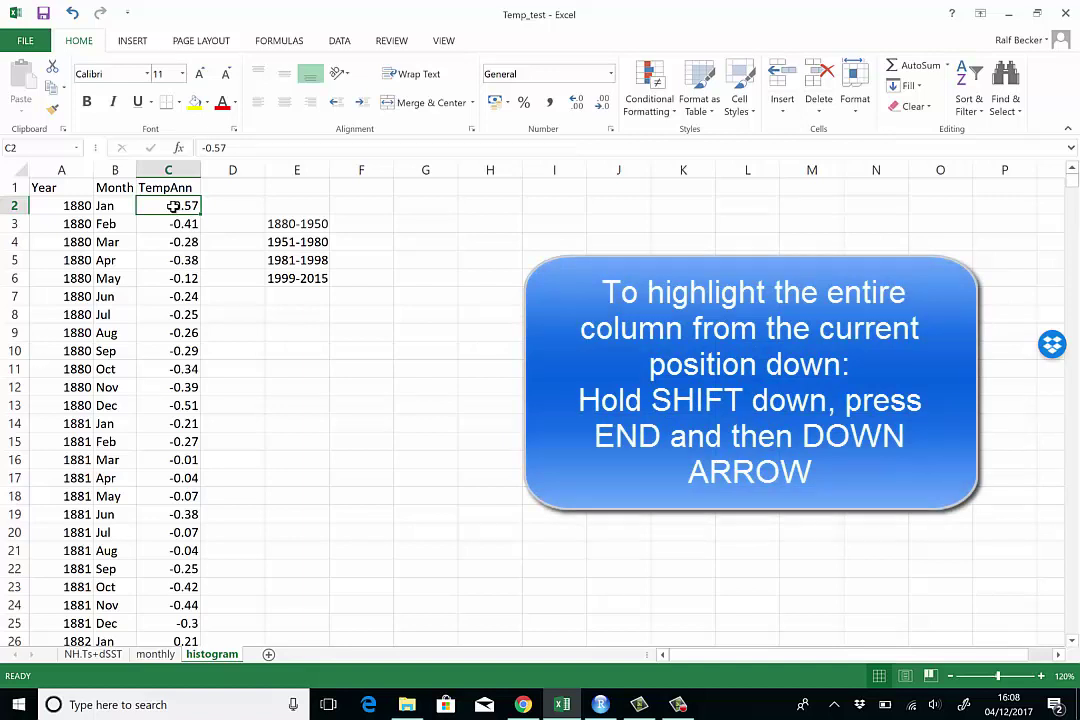
{"action": "key", "text": "End"}
{"action": "key", "text": "shift+Down"}
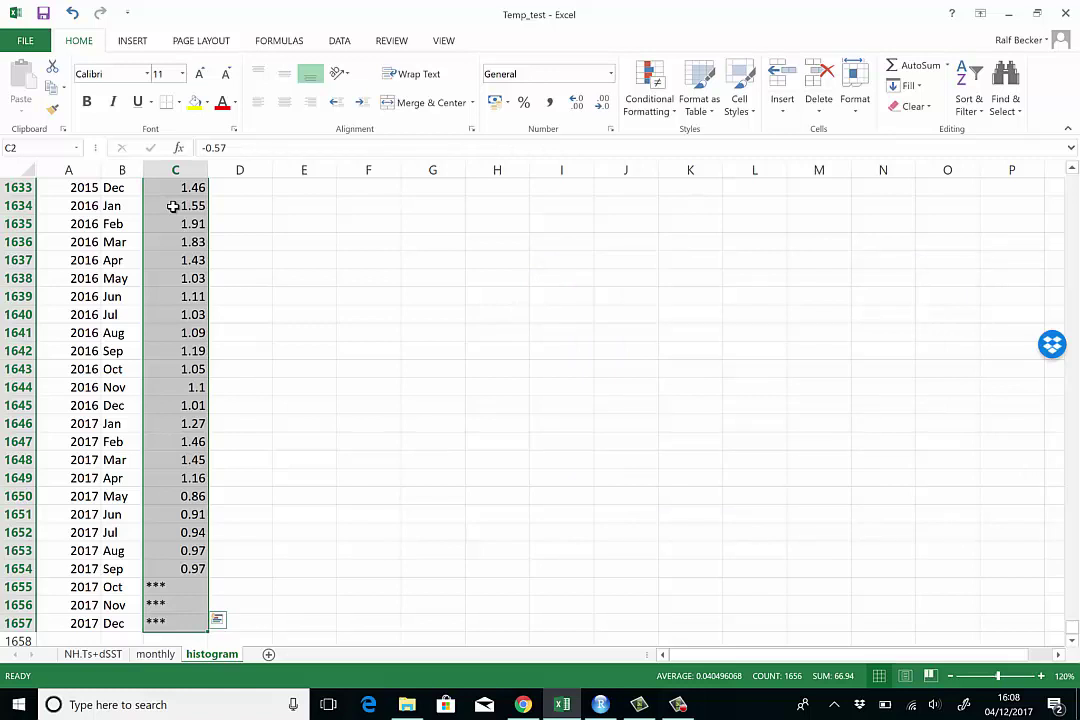
{"action": "key", "text": "shift+Up"}
{"action": "key", "text": "shift+Up"}
{"action": "key", "text": "shift+Up"}
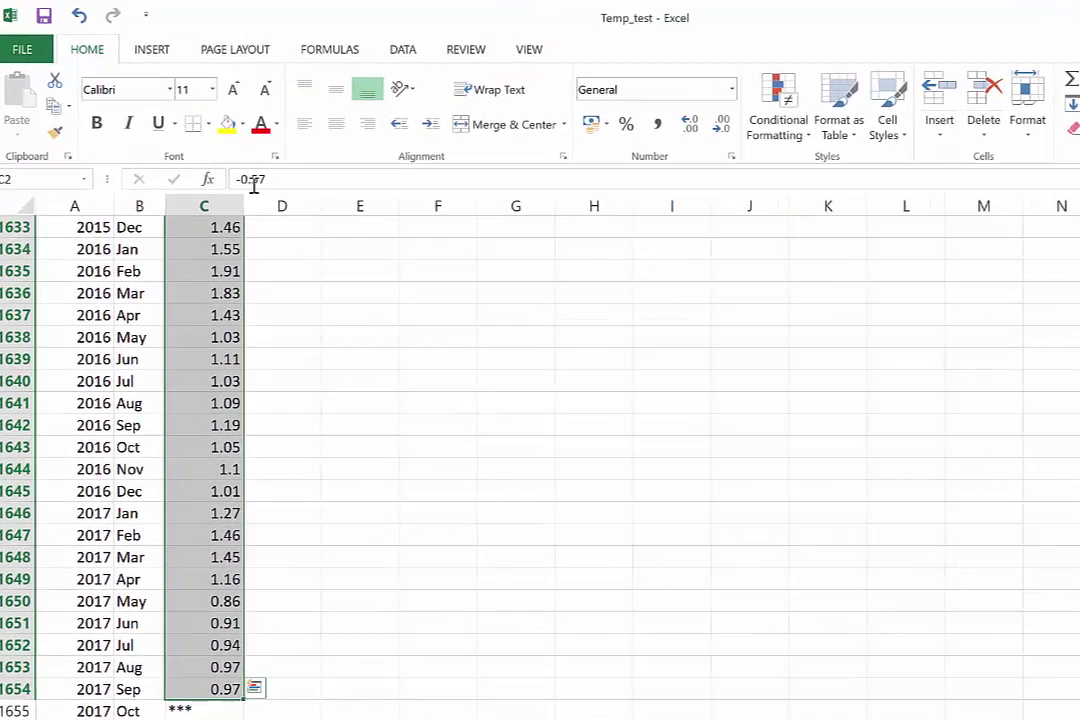
{"action": "left_click", "coordinate": [196, 62]}
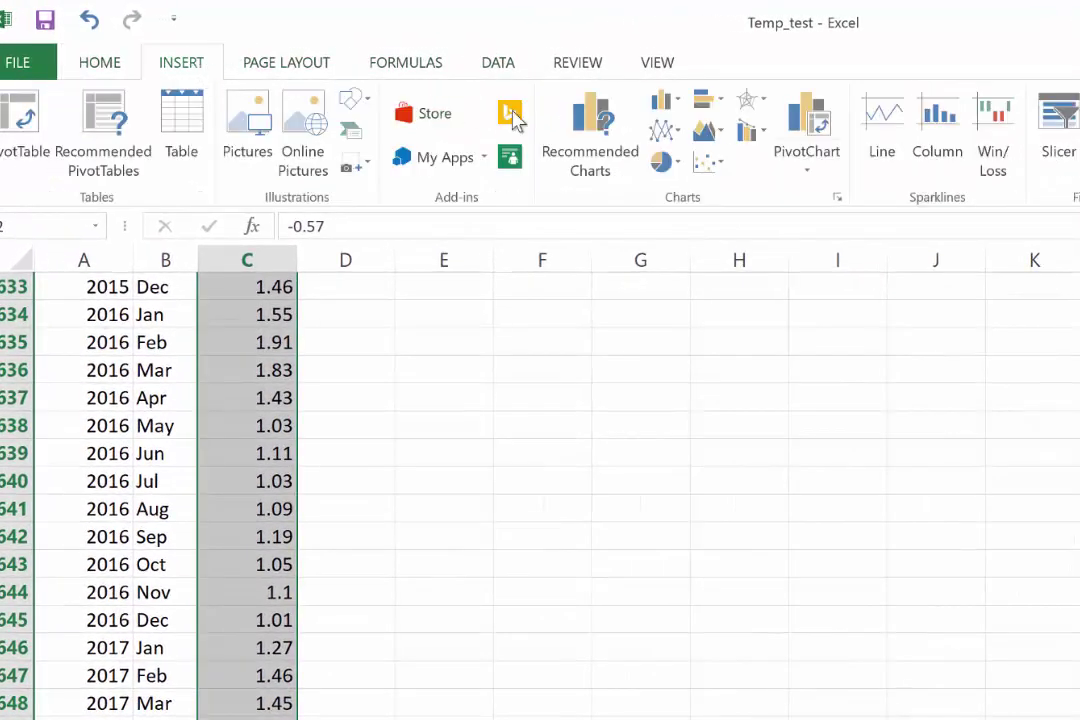
{"action": "left_click", "coordinate": [662, 132]}
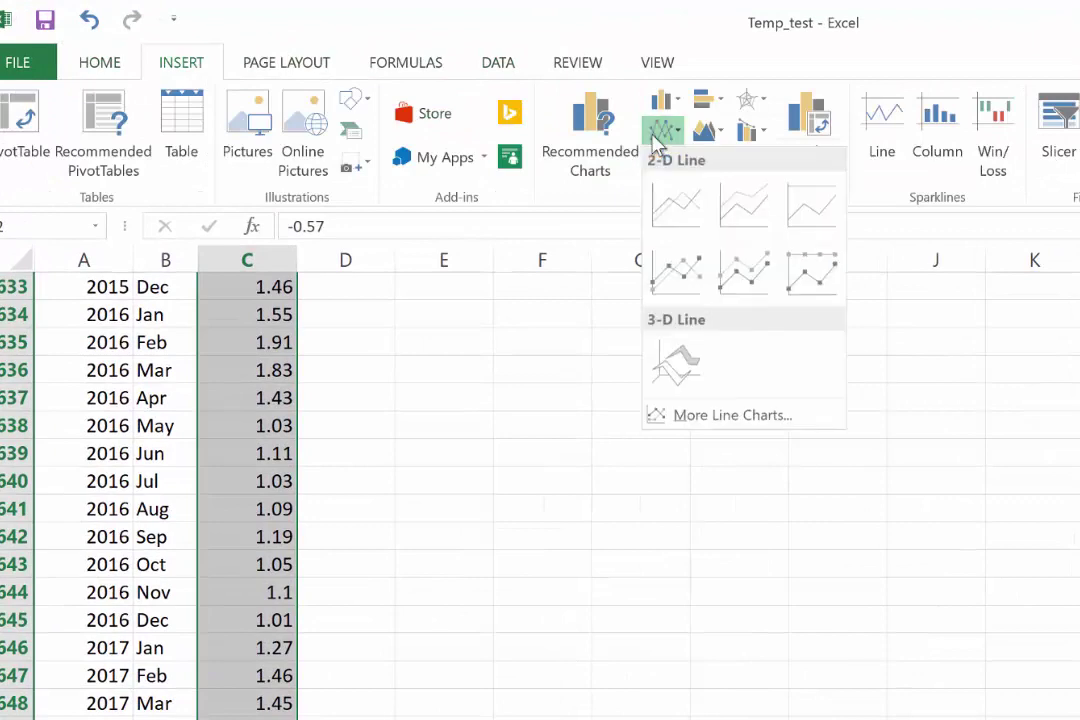
{"action": "left_click", "coordinate": [672, 204]}
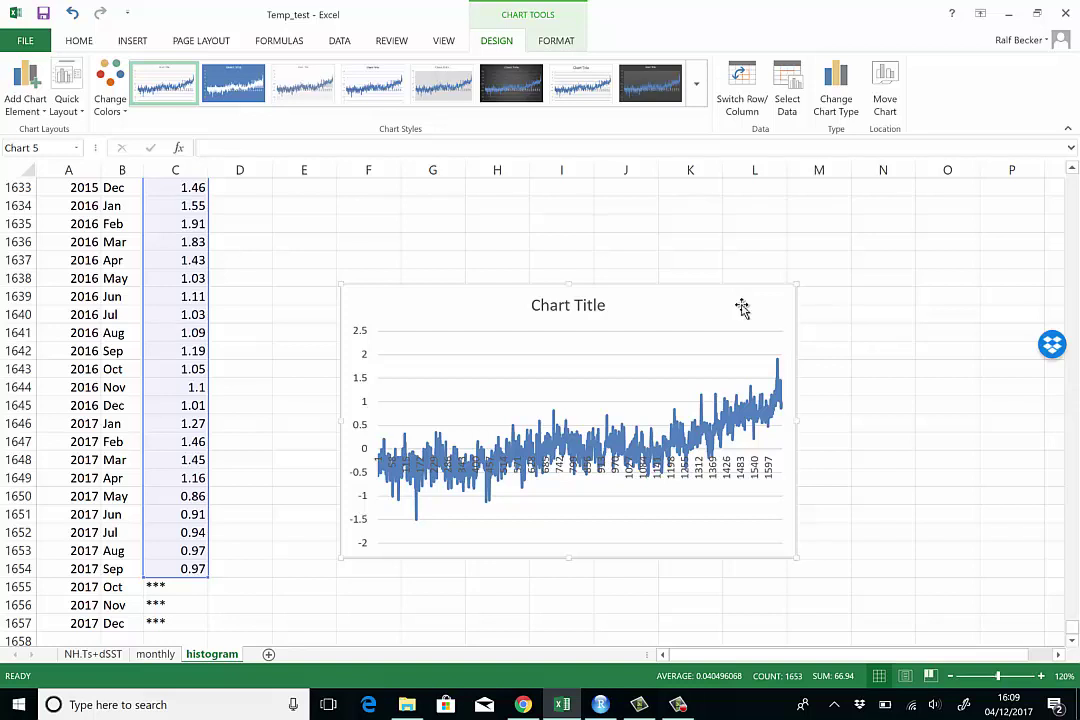
Delete the temperature line chart and return to the start of the worksheet
{"action": "key", "text": "Delete"}
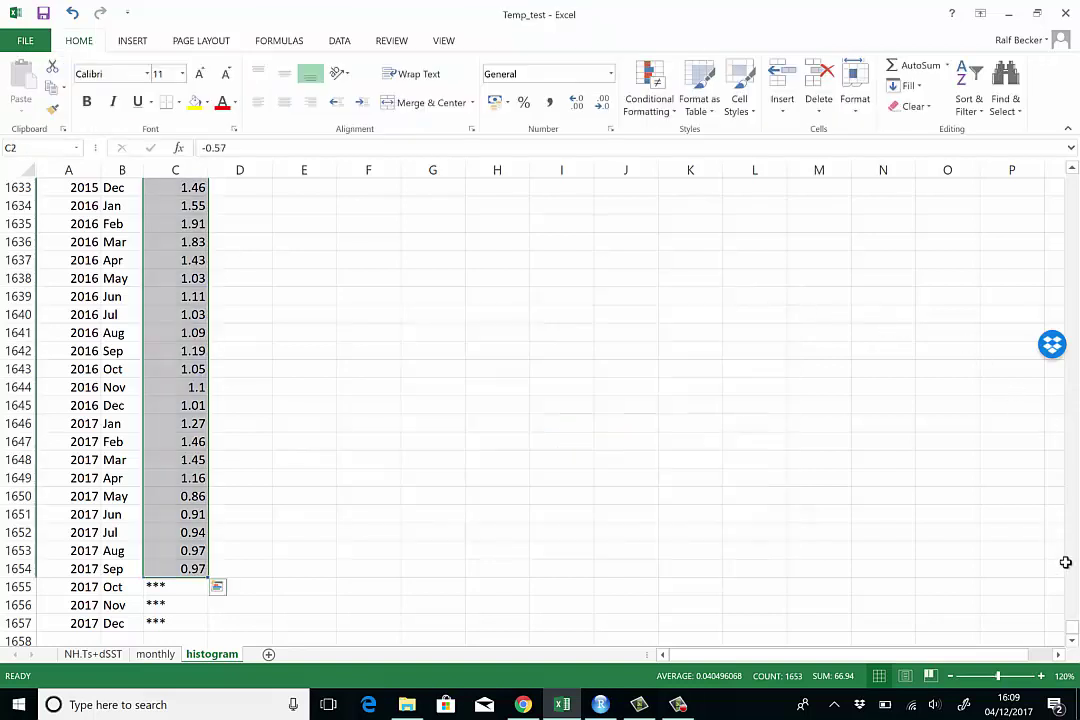
{"action": "left_click_drag", "start_coordinate": [1071, 626], "coordinate": [1070, 173]}
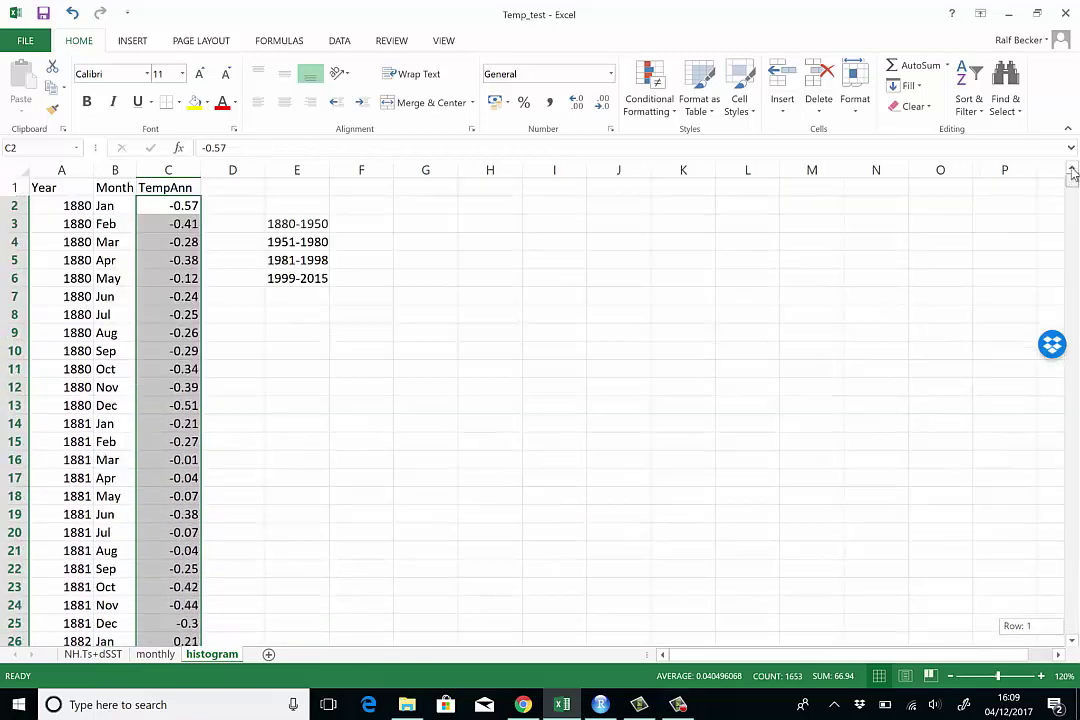
{"action": "left_click", "coordinate": [397, 394]}
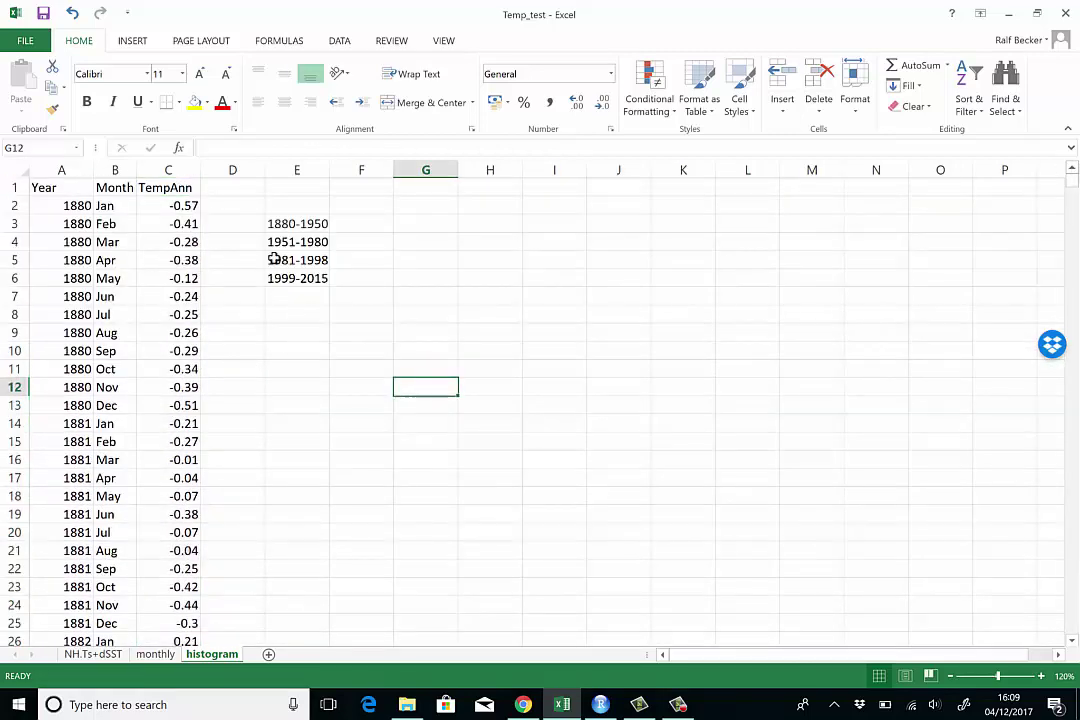
{"action": "left_click_drag", "start_coordinate": [304, 222], "coordinate": [302, 284]}
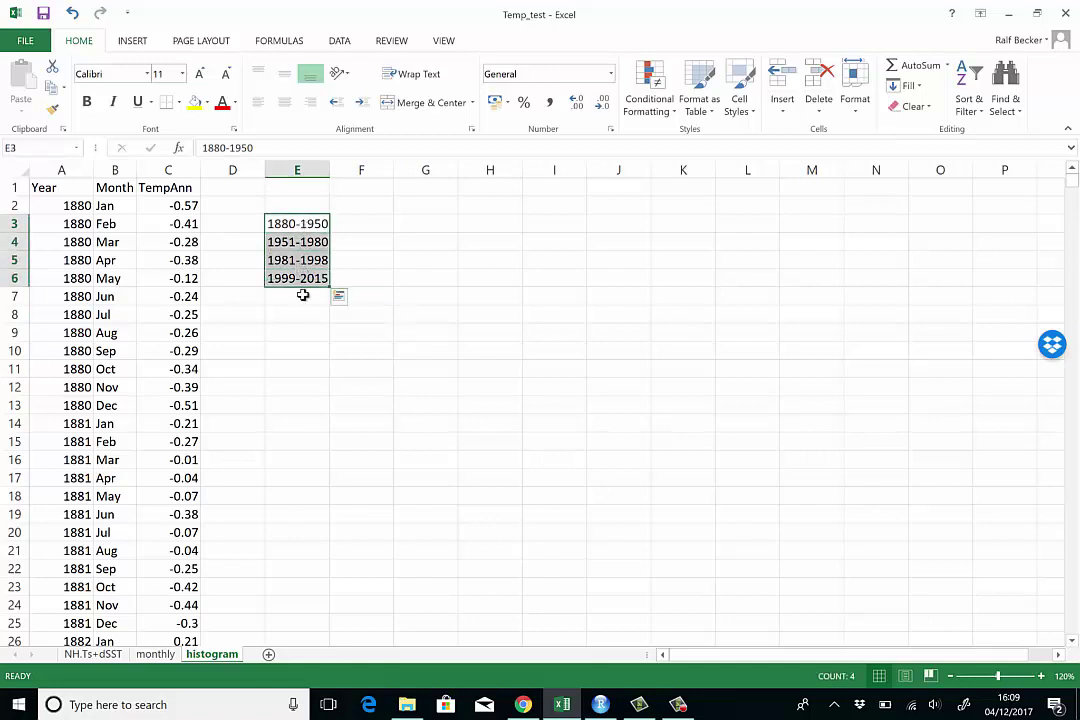
{"action": "left_click", "coordinate": [302, 310]}
{"action": "left_click_drag", "start_coordinate": [308, 224], "coordinate": [306, 277]}
{"action": "left_click", "coordinate": [335, 327]}
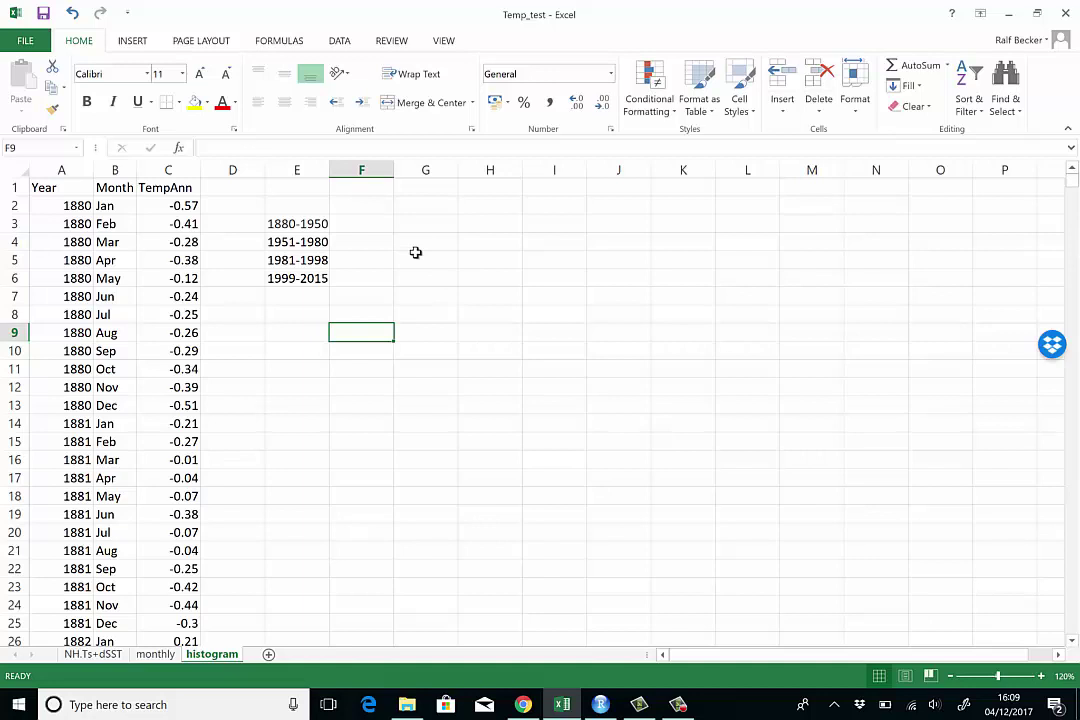
Enter the headings "First Obs" in F2 and "Last Obs" in G2 beside the list of year ranges
{"action": "left_click", "coordinate": [369, 208]}
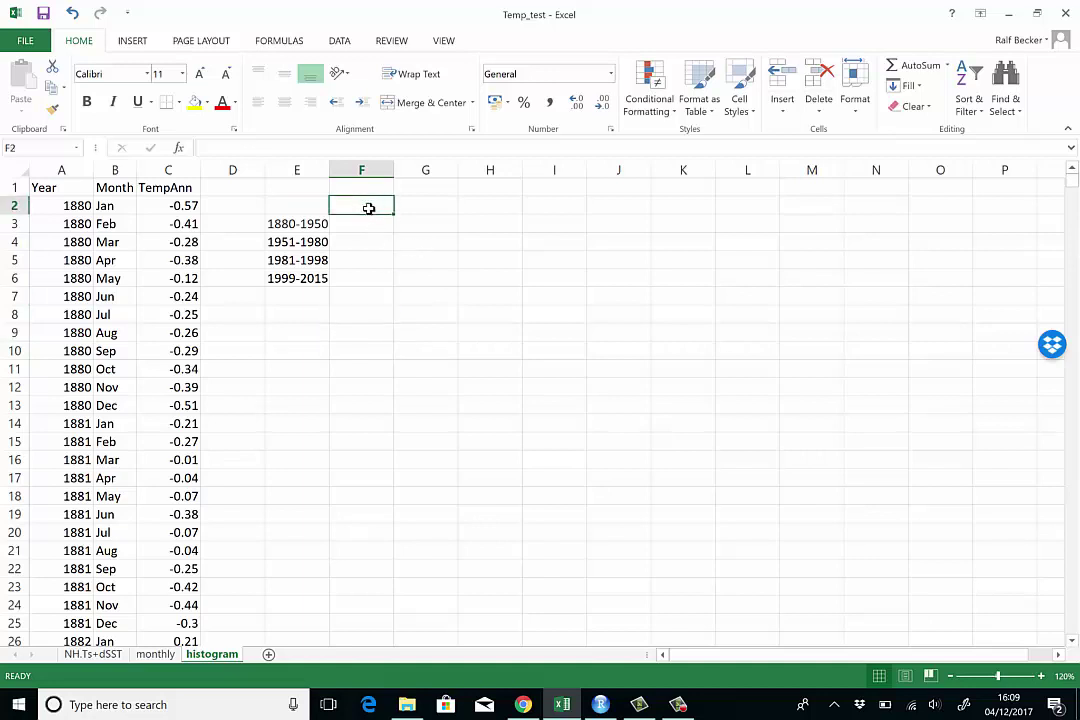
{"action": "type", "text": "First"}
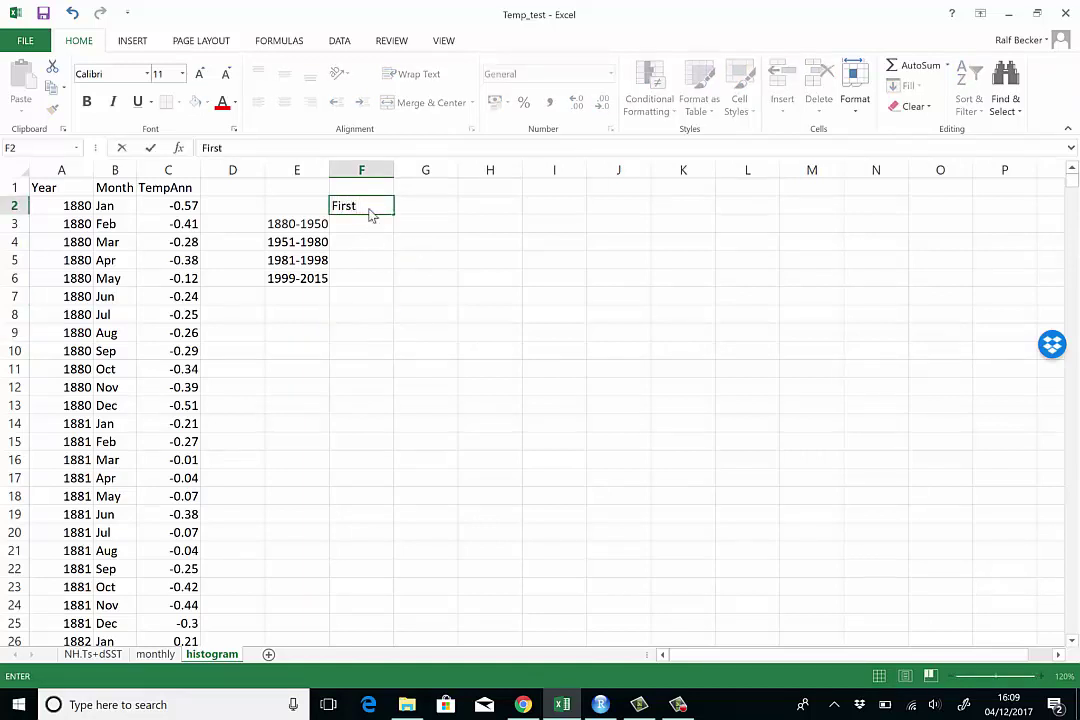
{"action": "type", "text": " Obs"}
{"action": "key", "text": "Tab"}
{"action": "type", "text": "La"}
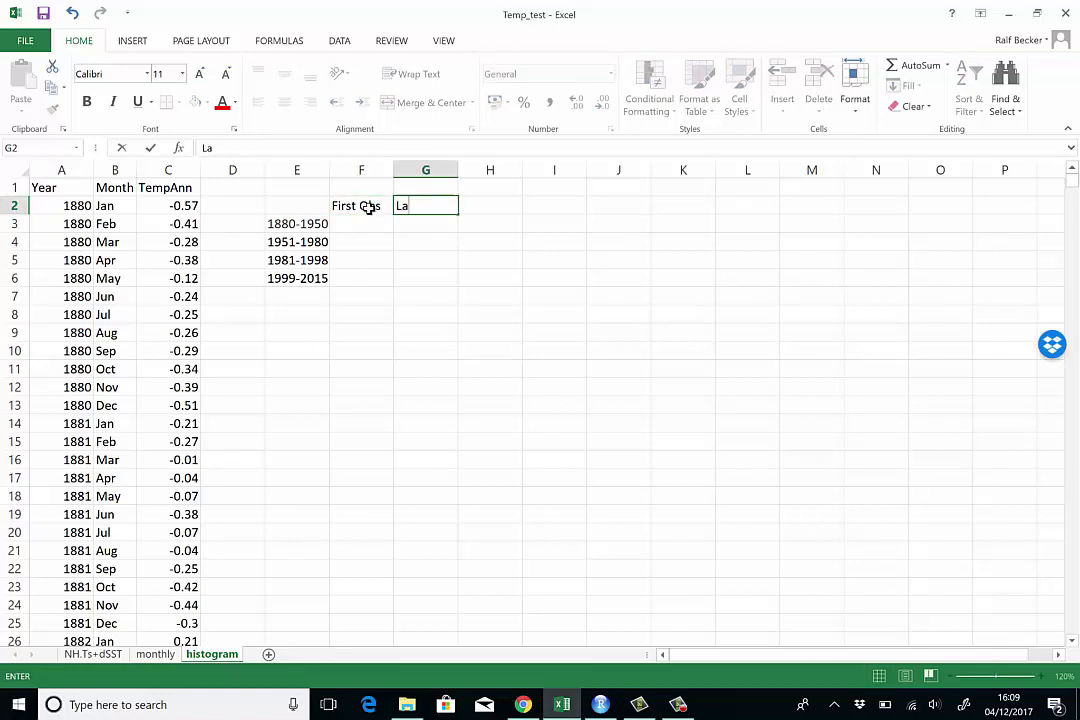
{"action": "type", "text": "st Obs"}
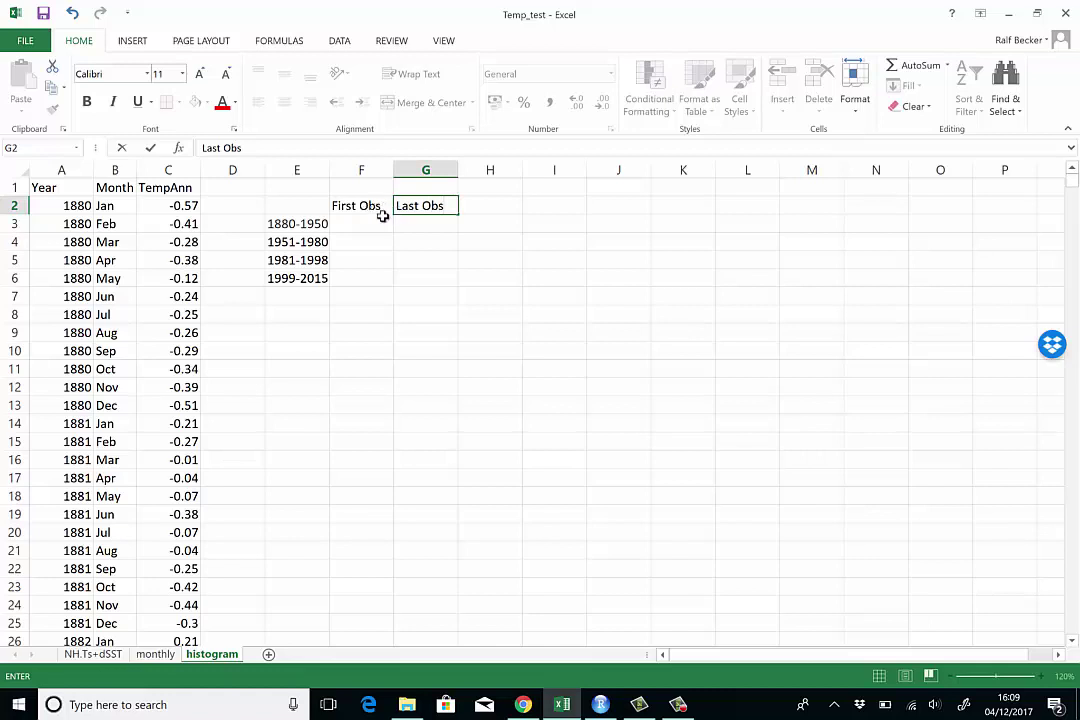
{"action": "key", "text": "Return"}
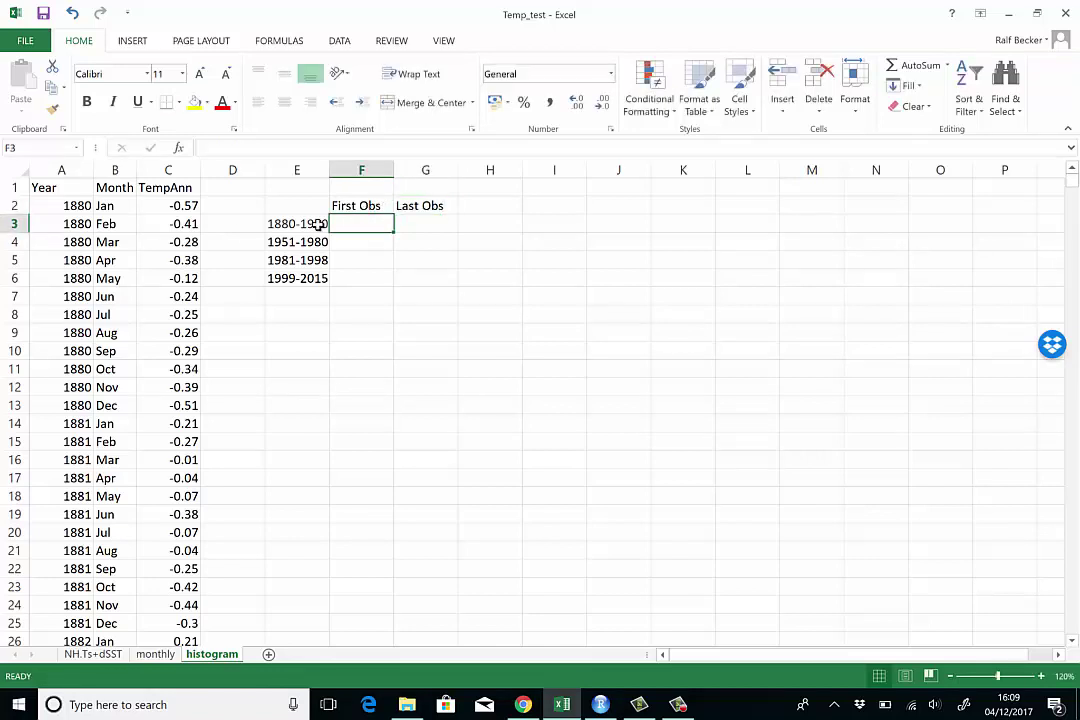
Enter 2 in F3 as the first observation row of the 1880-1950 period
{"action": "left_click", "coordinate": [12, 203]}
{"action": "left_click", "coordinate": [58, 203]}
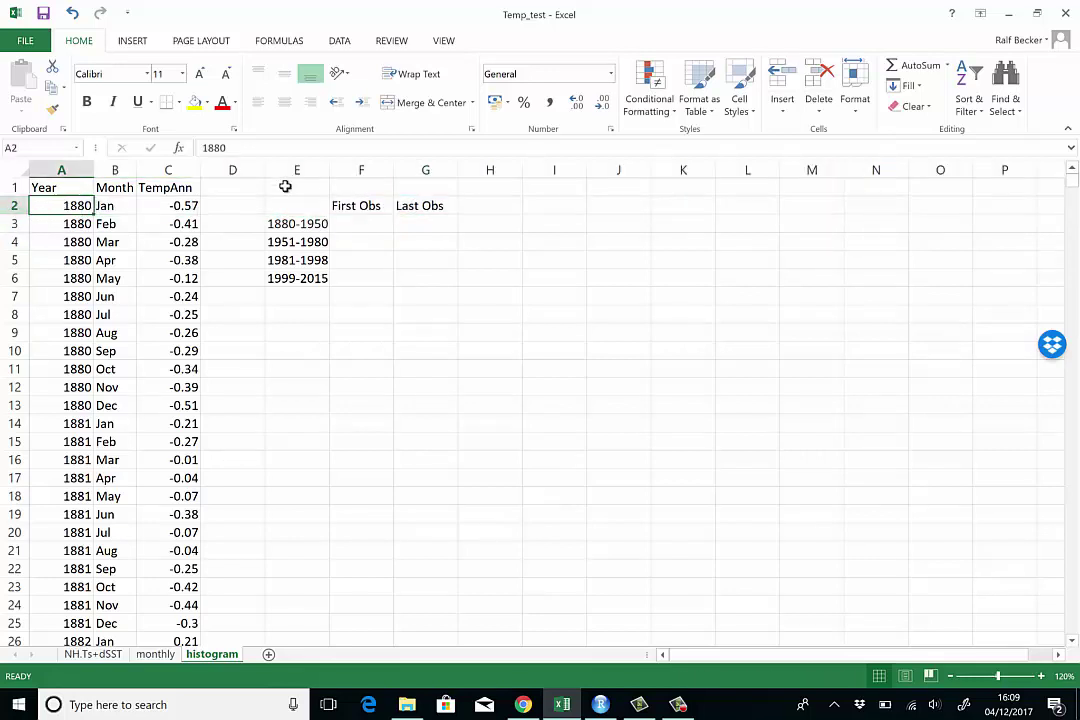
{"action": "left_click", "coordinate": [355, 226]}
{"action": "type", "text": "2"}
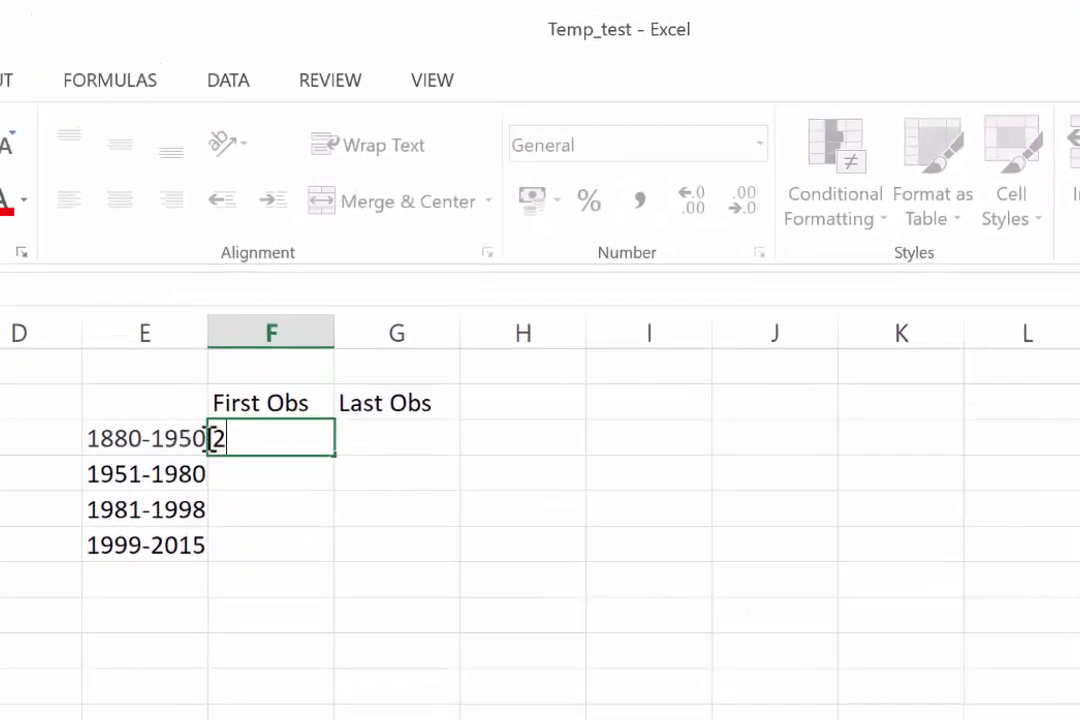
Freeze the panes at cell E8 so that rows 1 to 7 and columns A to D stay in view
{"action": "left_click", "coordinate": [165, 615]}
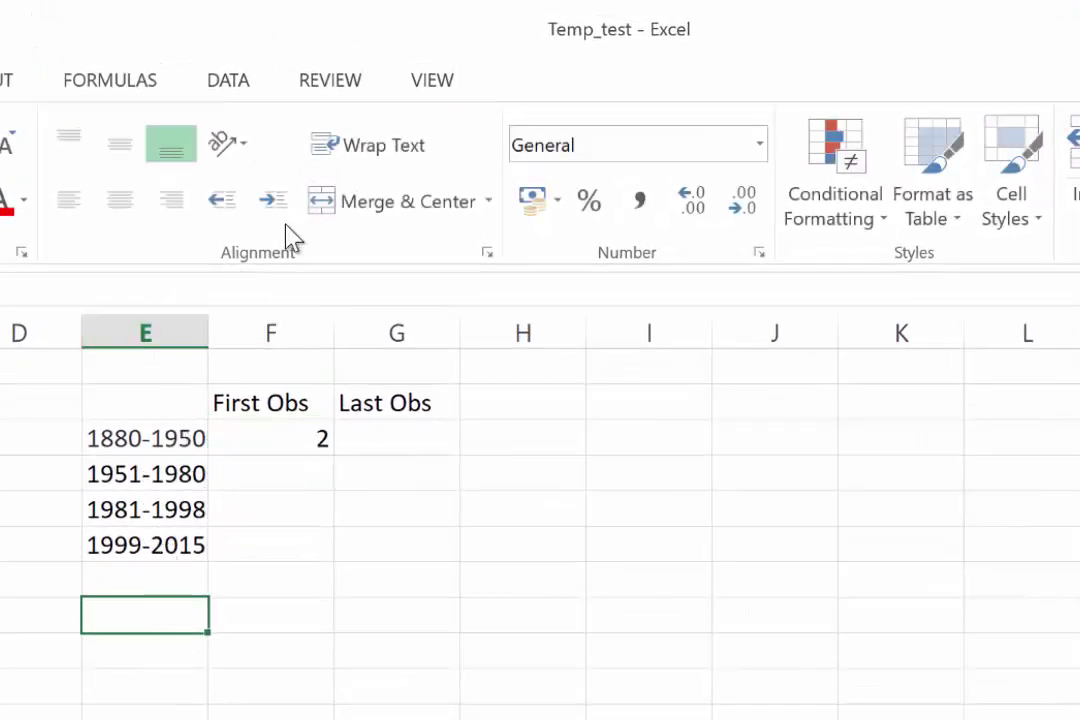
{"action": "left_click", "coordinate": [430, 82]}
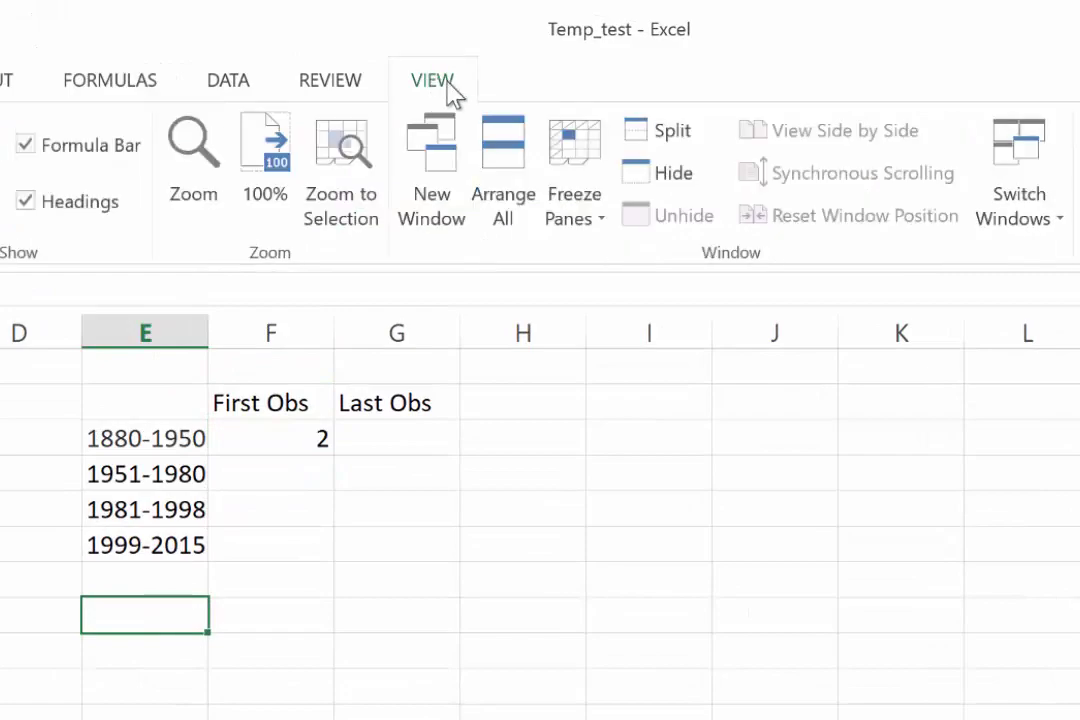
{"action": "left_click", "coordinate": [590, 160]}
{"action": "left_click", "coordinate": [650, 280]}
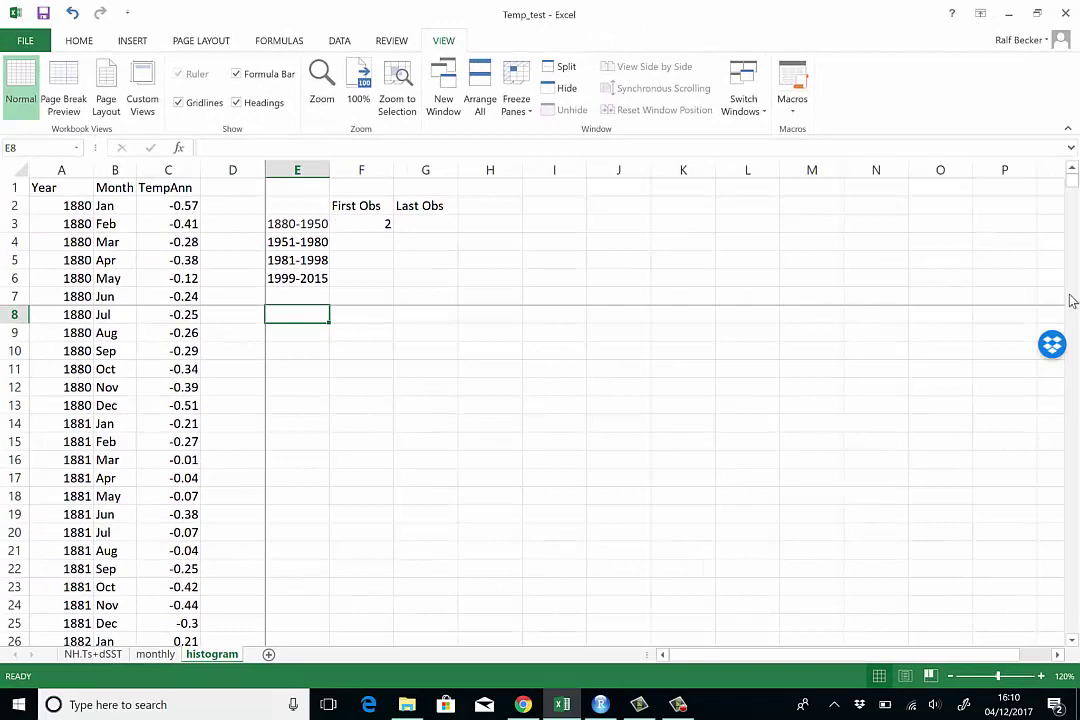
Enter row 853 (December 1950) as the last observation for 1880-1950 in G3 and 854 as the first for 1951-1980 in F4
{"action": "left_click_drag", "start_coordinate": [1072, 190], "coordinate": [1072, 408]}
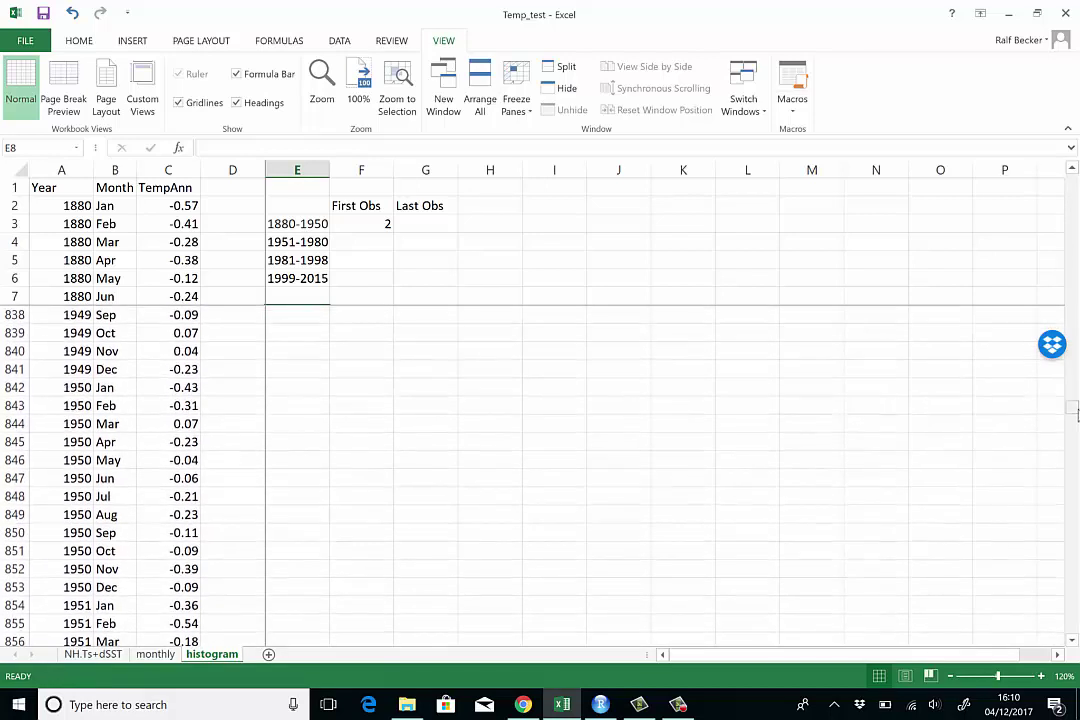
{"action": "left_click", "coordinate": [12, 587]}
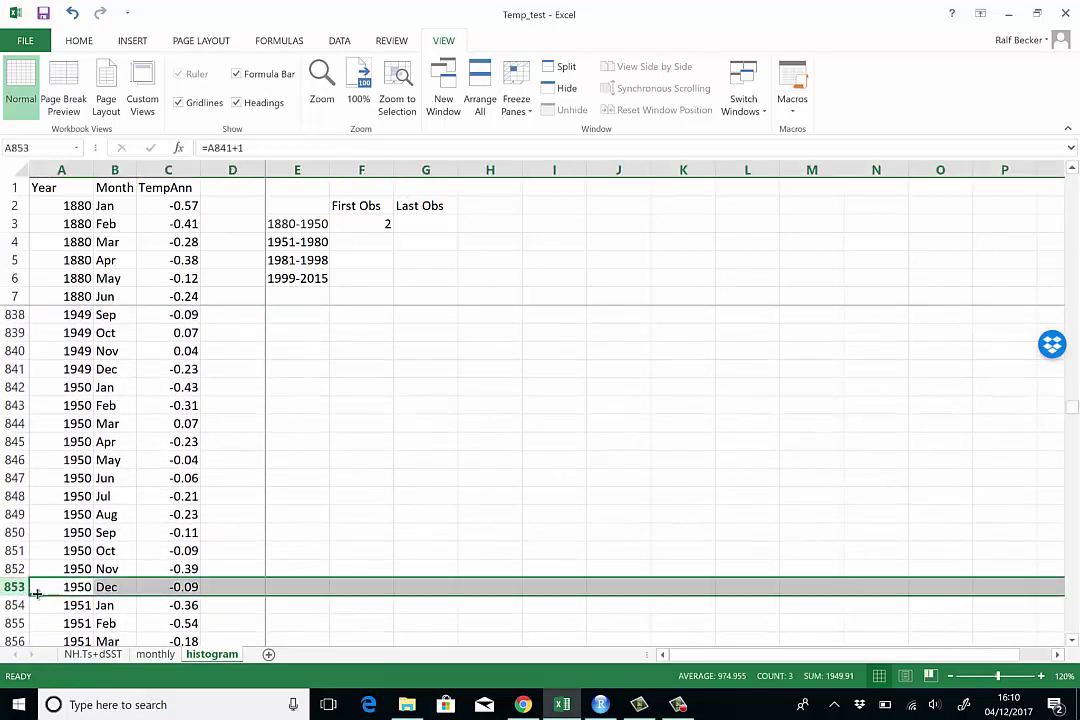
{"action": "left_click", "coordinate": [403, 226]}
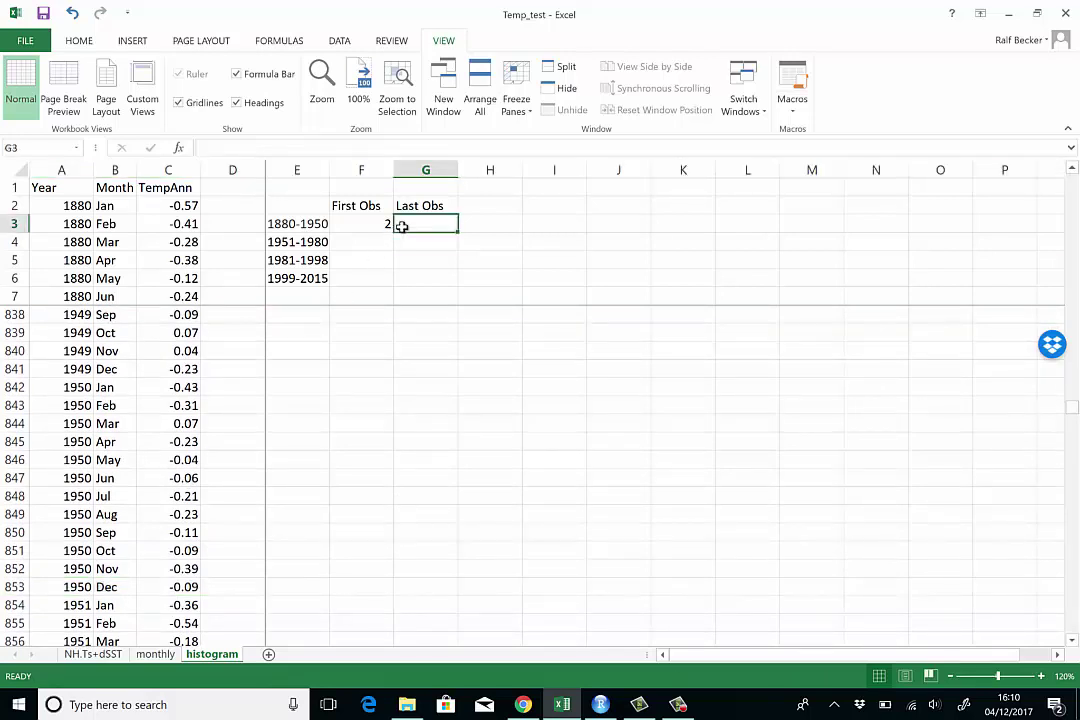
{"action": "type", "text": "853"}
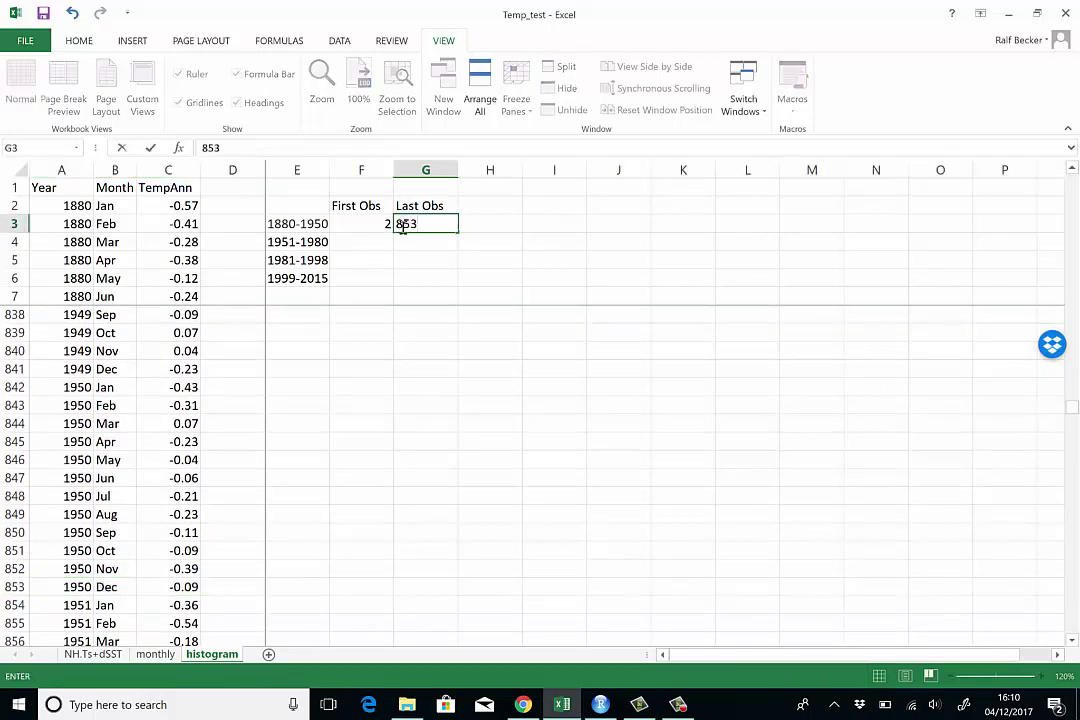
{"action": "left_click", "coordinate": [381, 241]}
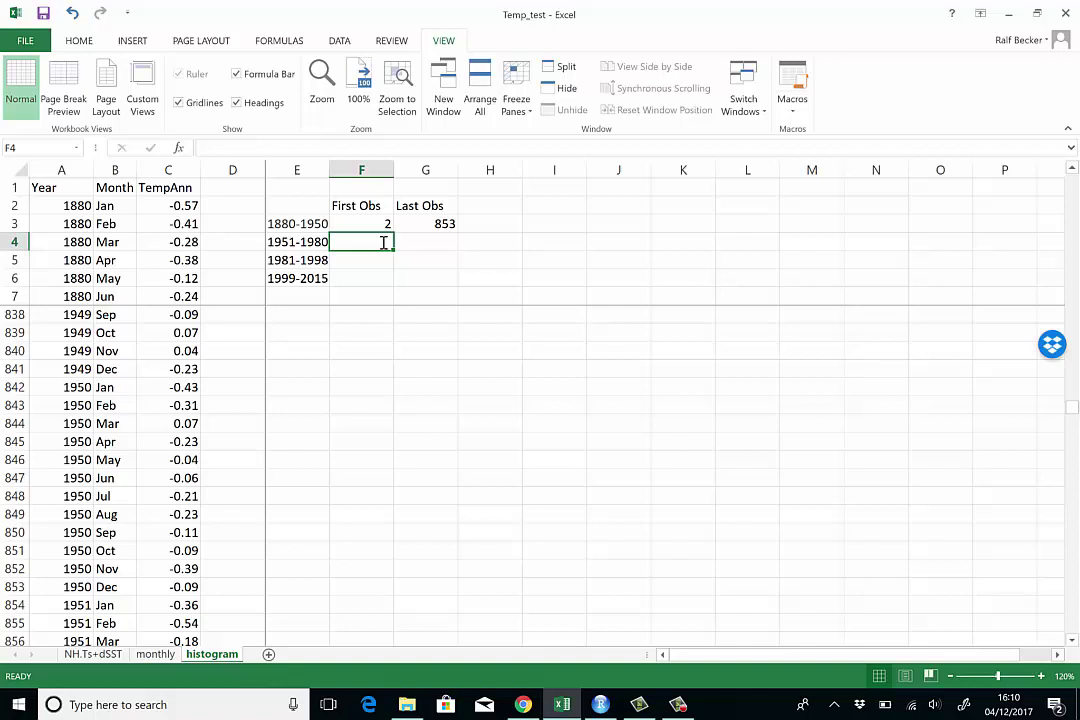
{"action": "type", "text": "854"}
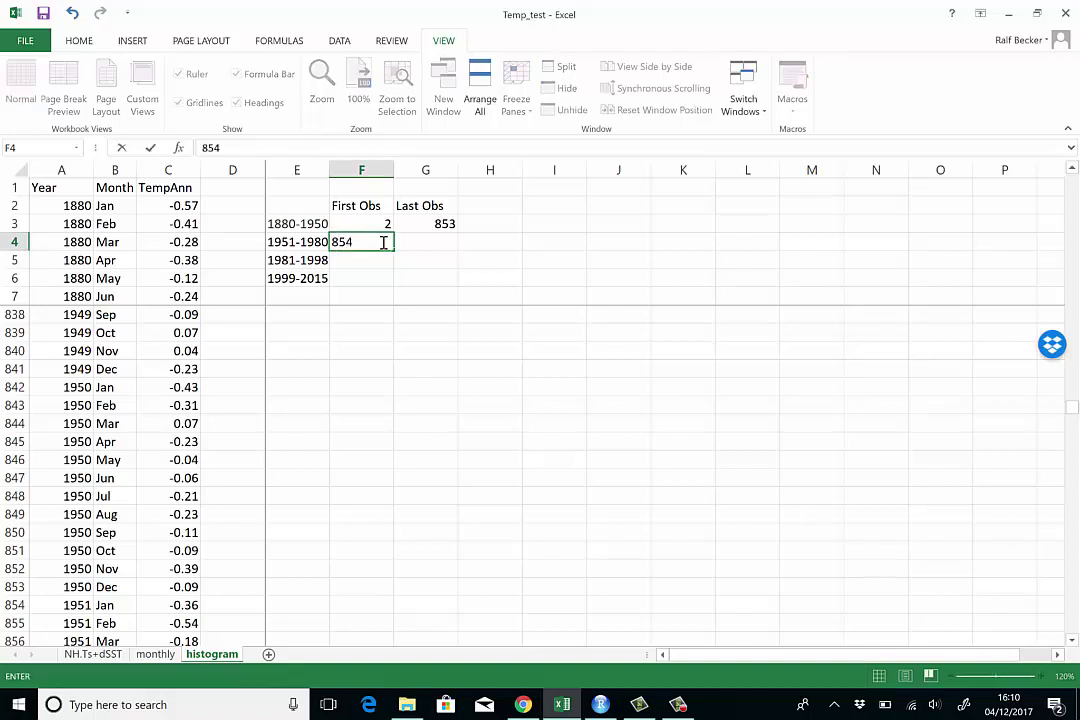
{"action": "key", "text": "Tab"}
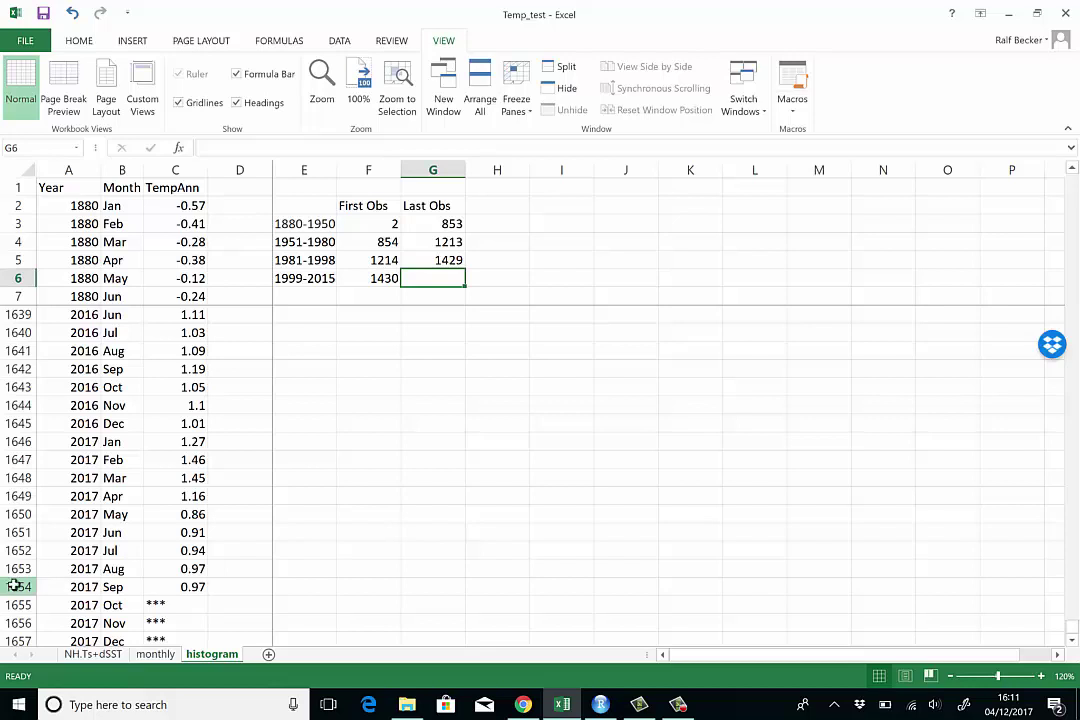
Enter 1654, the September 2017 row, in G6 as the last observation of the final period
{"action": "left_click", "coordinate": [15, 587]}
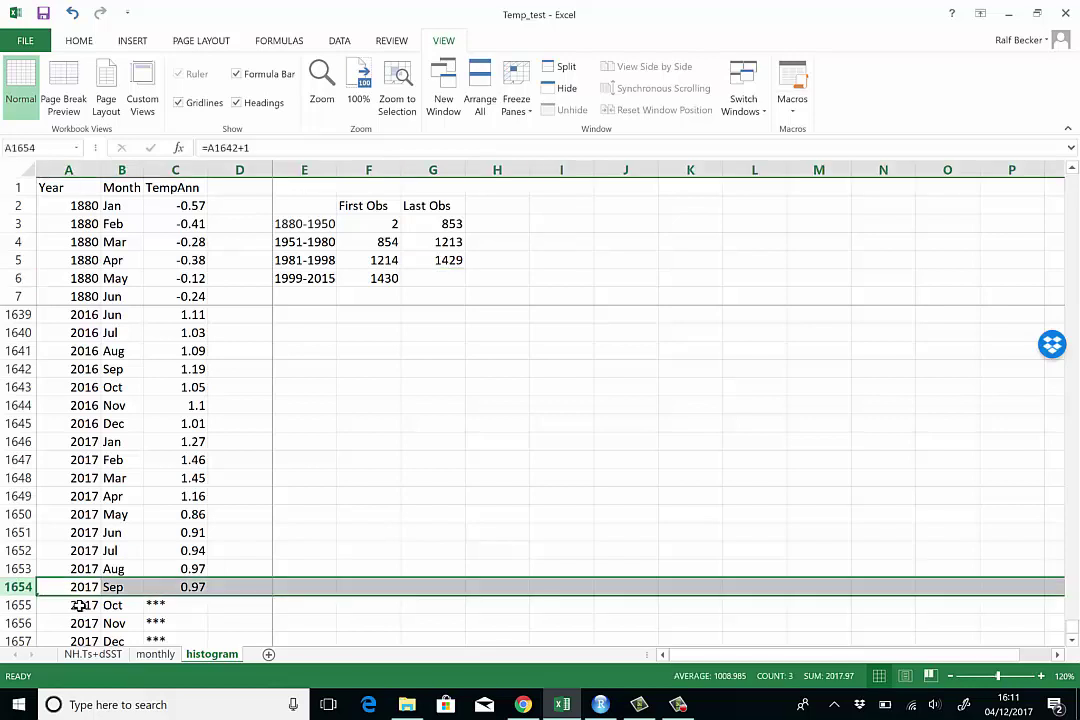
{"action": "double_click", "coordinate": [445, 278]}
{"action": "type", "text": "1654"}
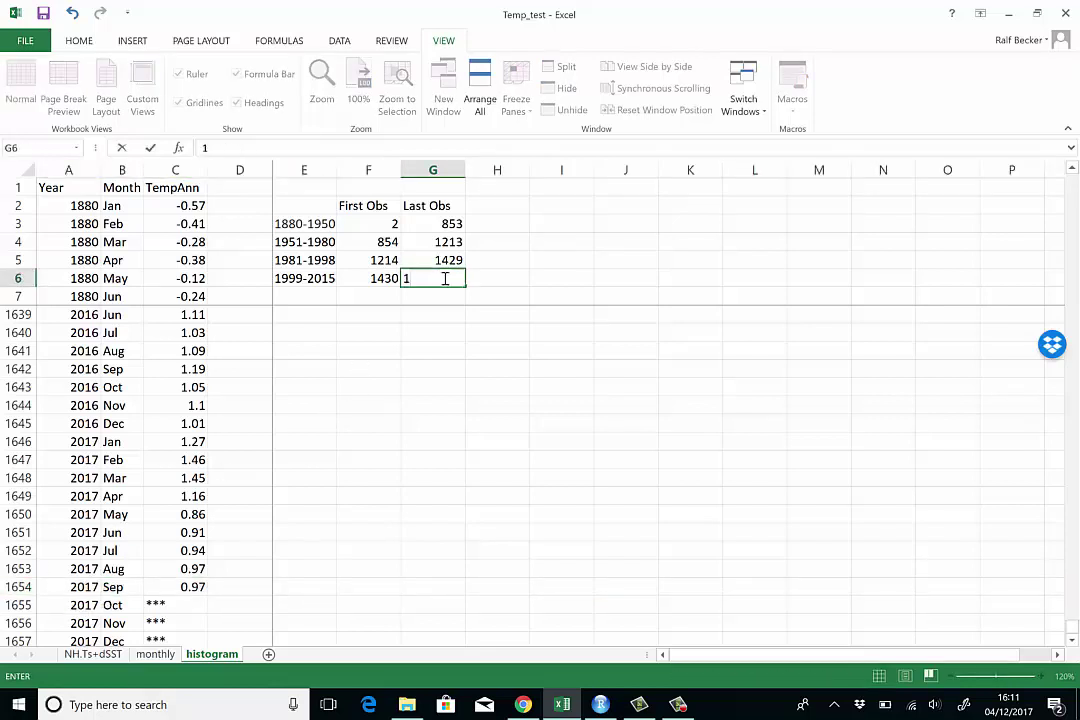
{"action": "left_click", "coordinate": [429, 316]}
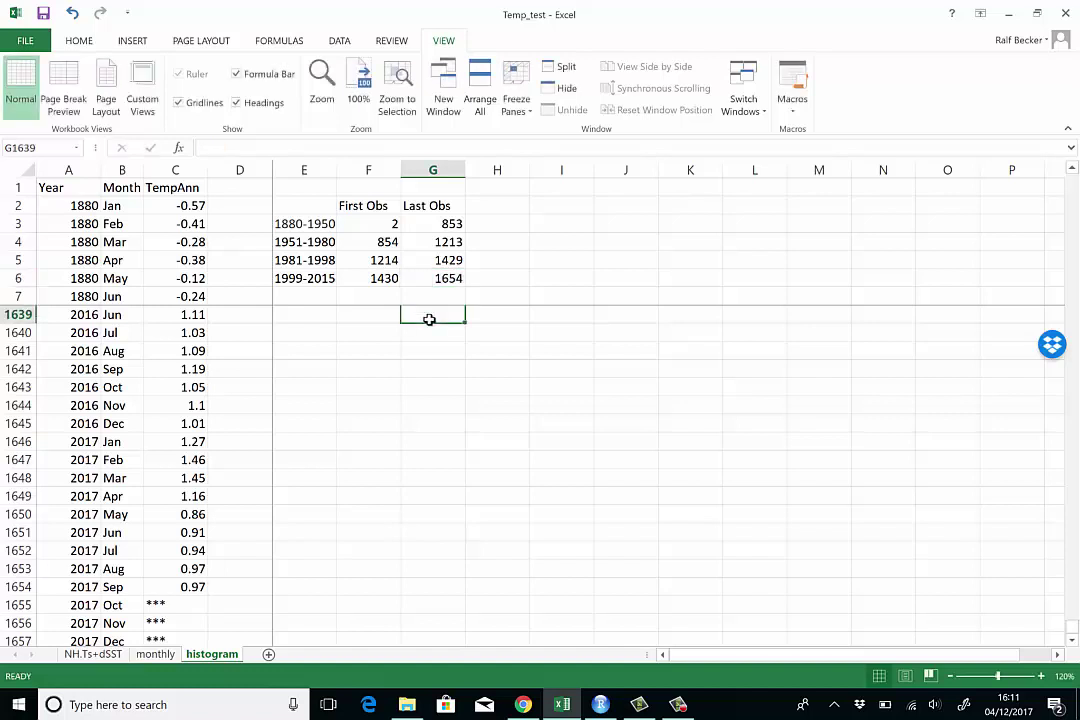
Unfreeze the panes on the histogram sheet
{"action": "left_click", "coordinate": [512, 110]}
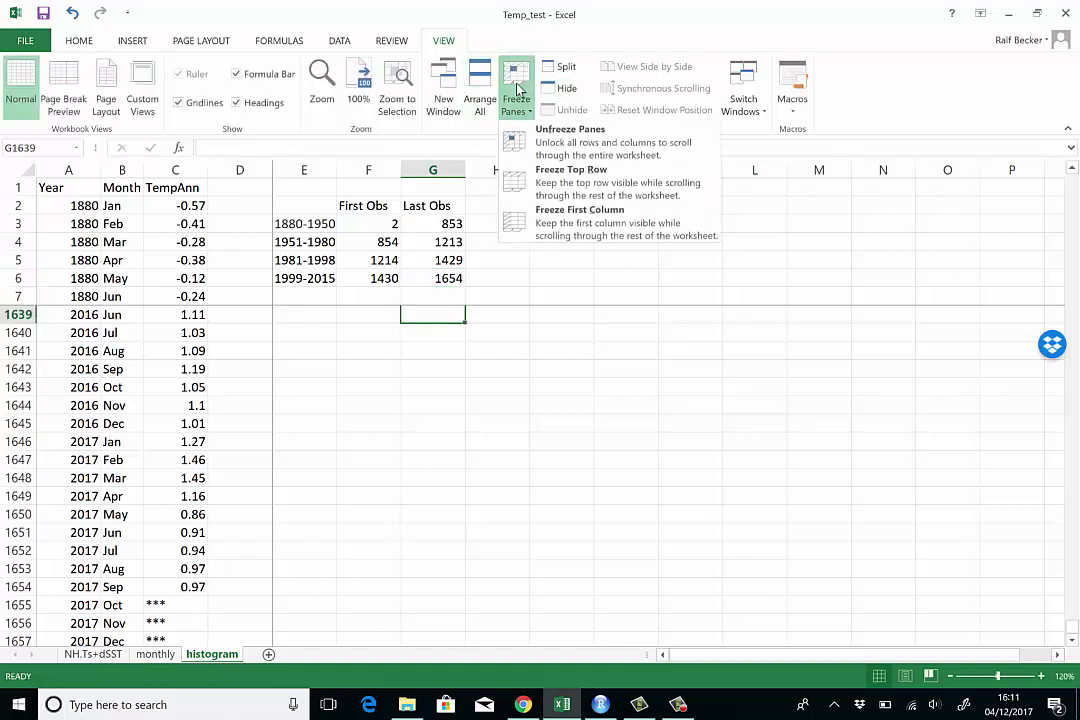
{"action": "left_click", "coordinate": [540, 138]}
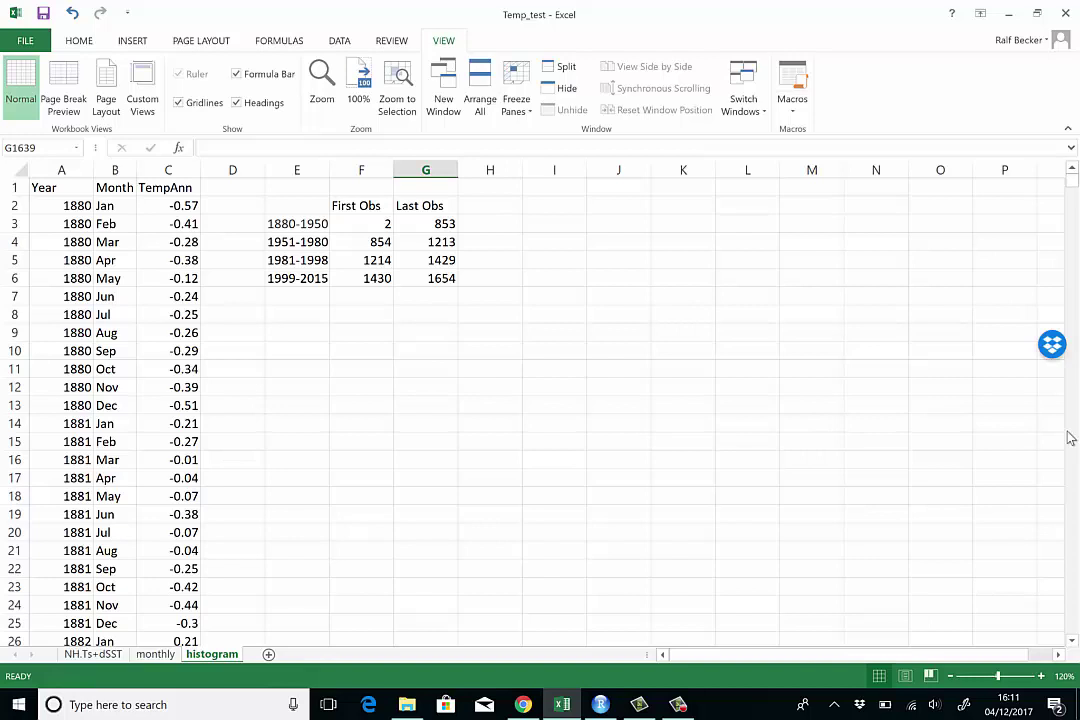
{"action": "left_click", "coordinate": [356, 318]}
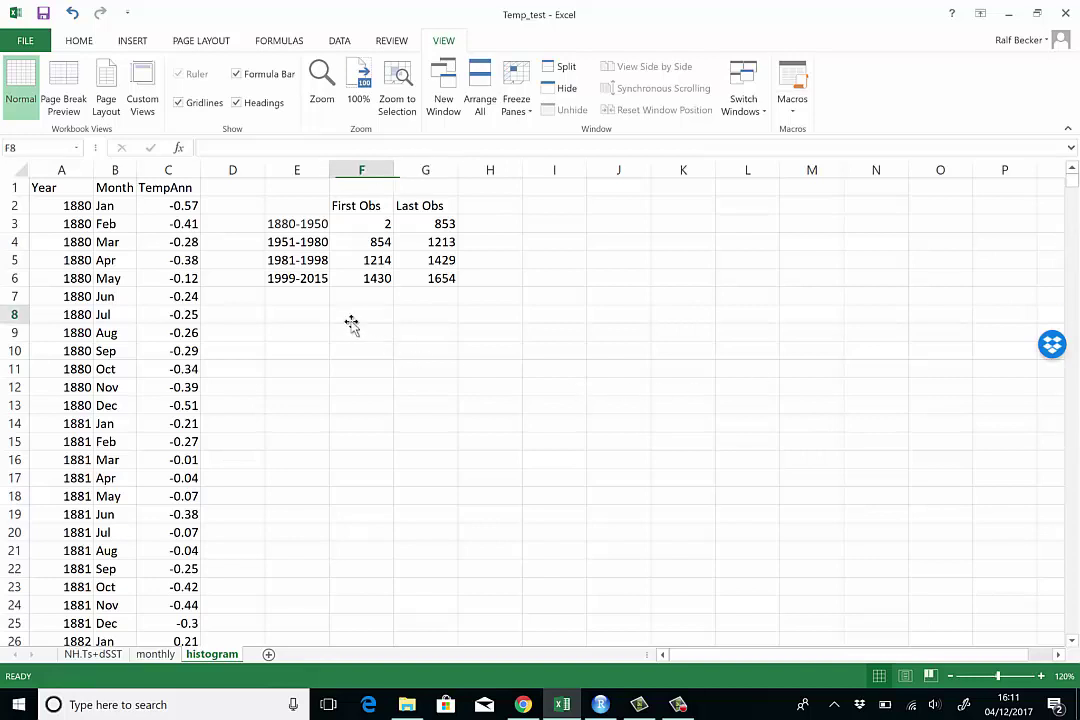
Enter the first three bin limits -2, -1.75 and -1.5 in cells F9 to F11
{"action": "left_click", "coordinate": [357, 334]}
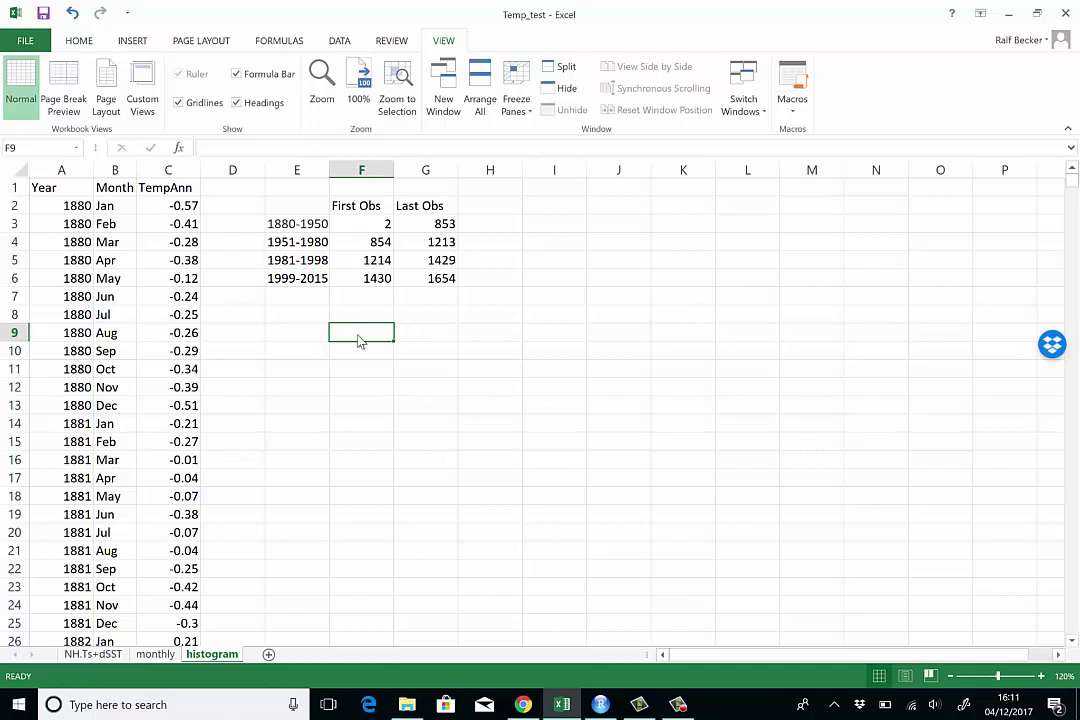
{"action": "type", "text": "-2"}
{"action": "key", "text": "Return"}
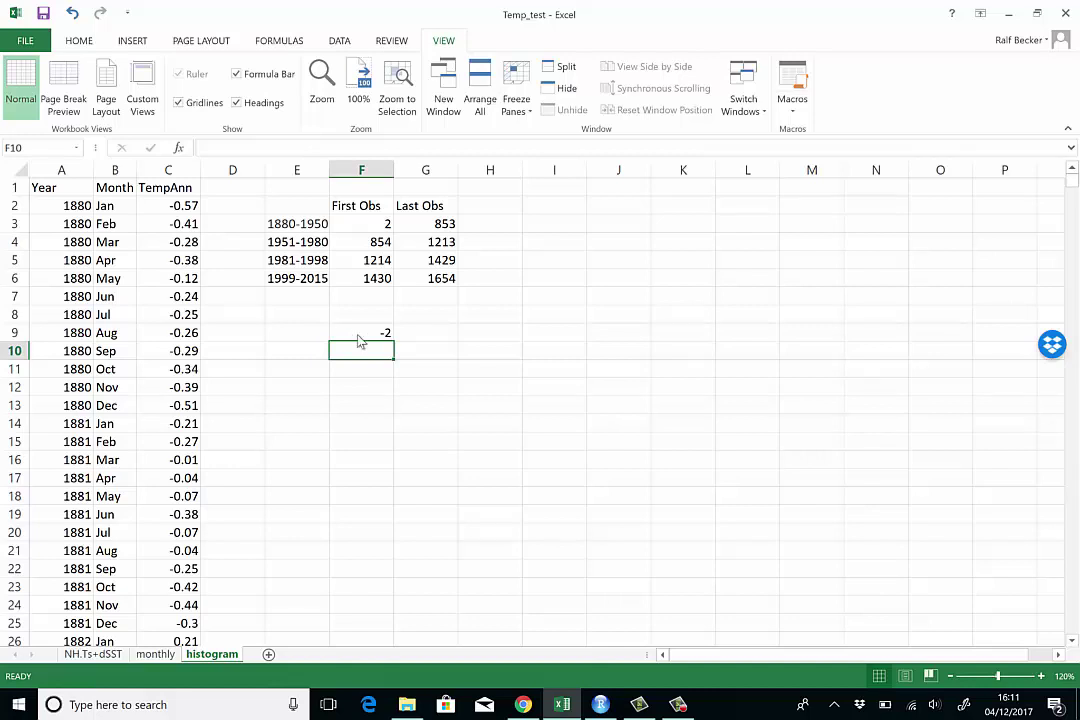
{"action": "type", "text": "-1"}
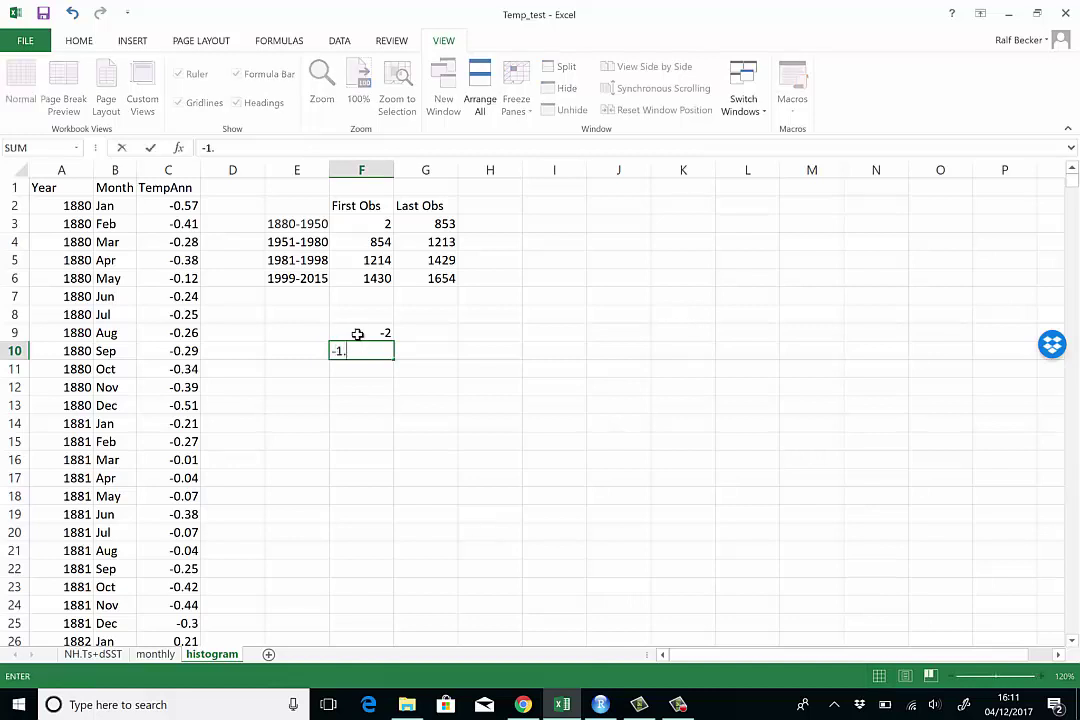
{"action": "type", "text": ".75"}
{"action": "key", "text": "Return"}
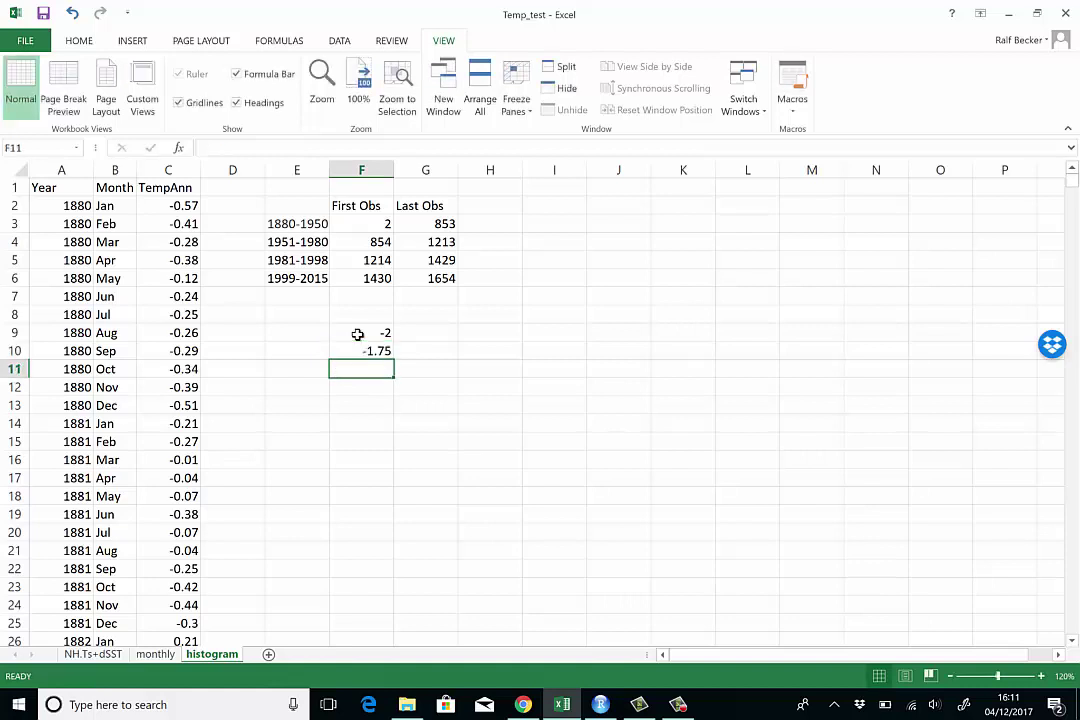
{"action": "type", "text": "-1."}
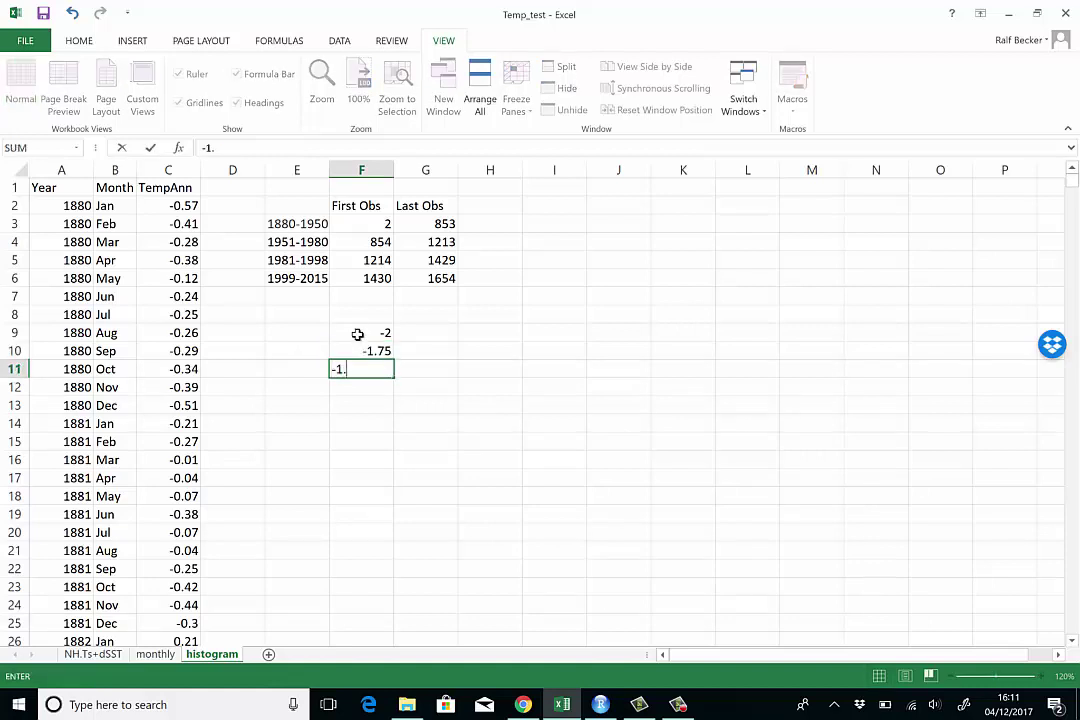
{"action": "type", "text": "5"}
{"action": "key", "text": "Return"}
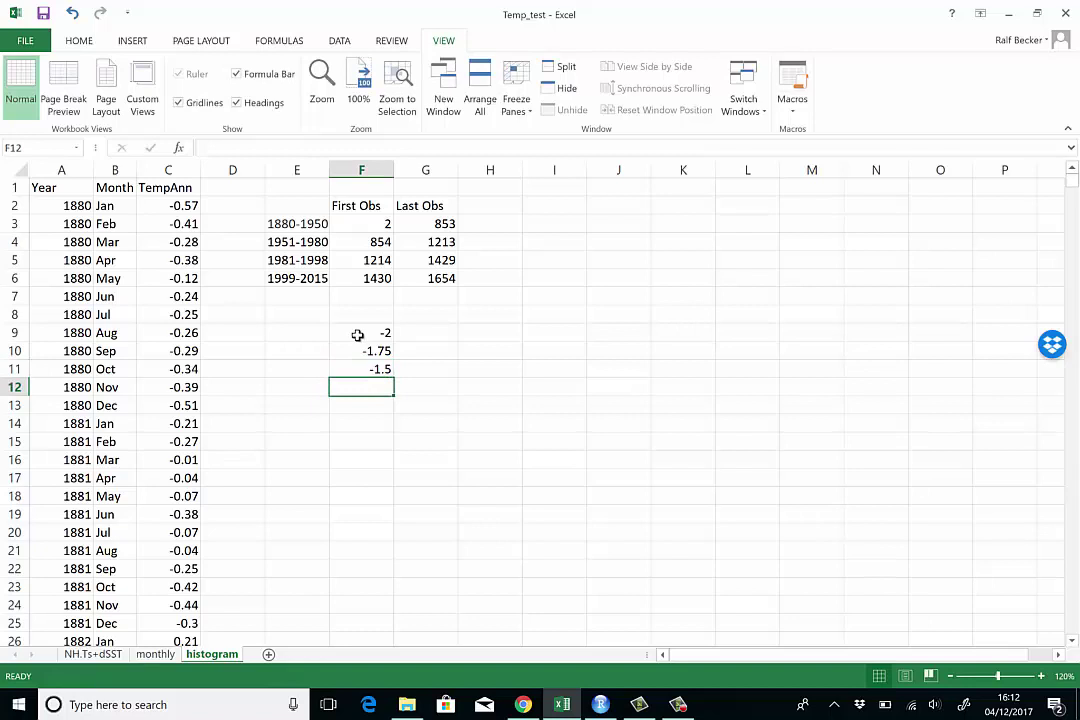
Extend the bin series from F9:F11 down to F25 in steps of 0.25, ending at 2
{"action": "left_click_drag", "start_coordinate": [357, 334], "coordinate": [381, 635]}
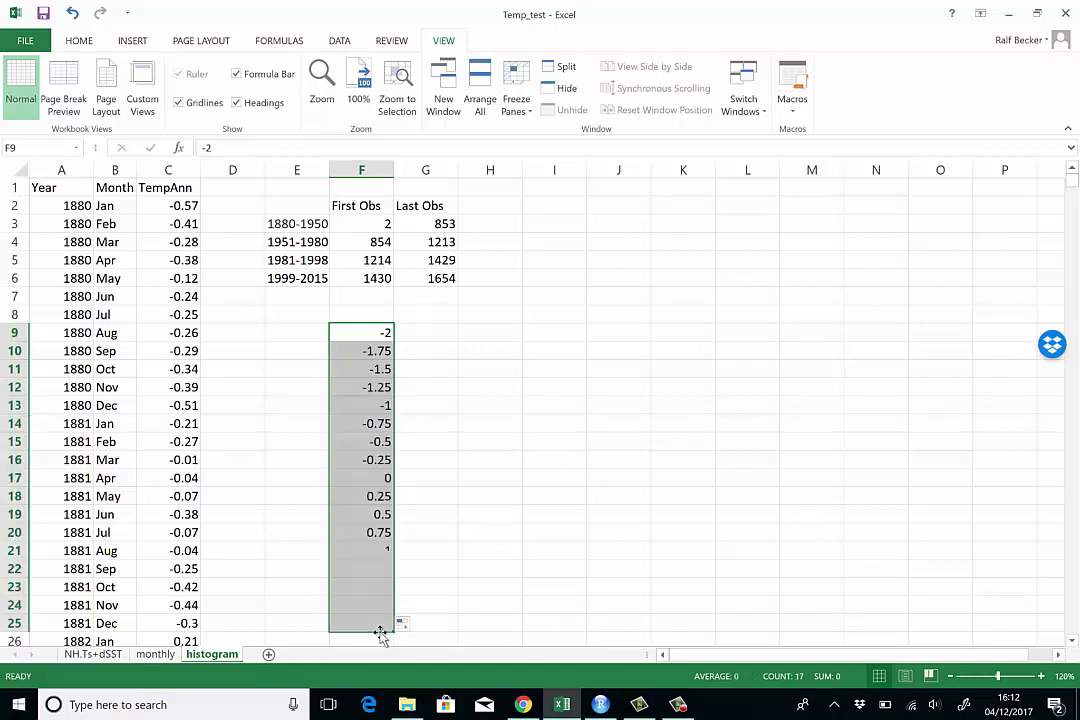
{"action": "left_click", "coordinate": [450, 516]}
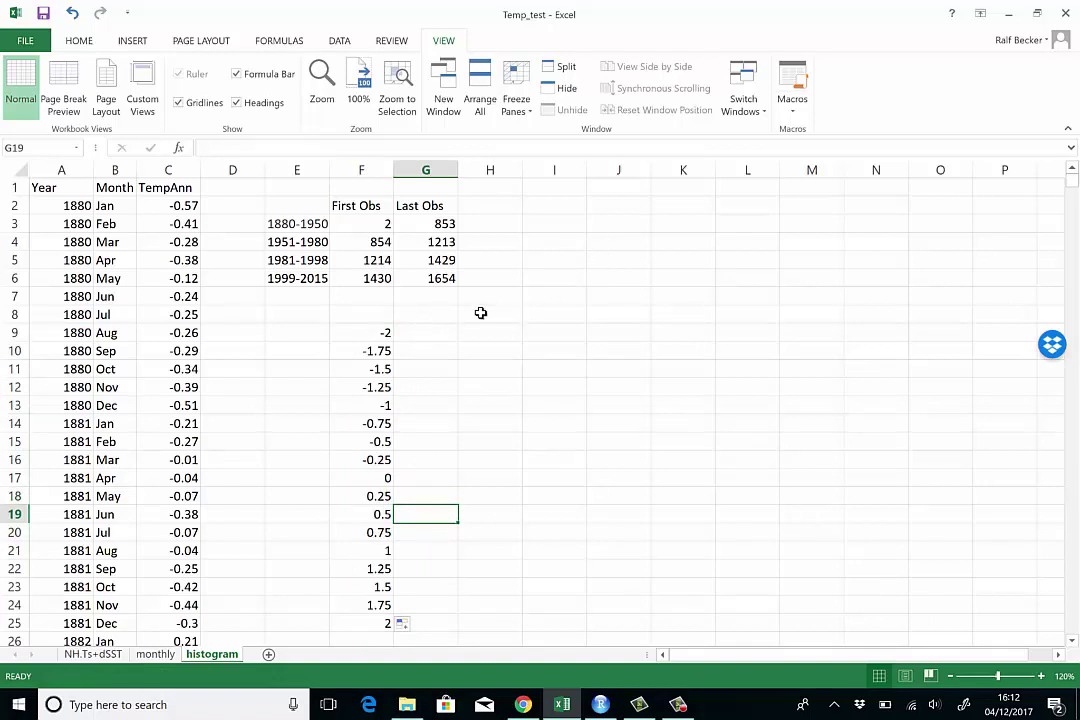
{"action": "left_click", "coordinate": [443, 335]}
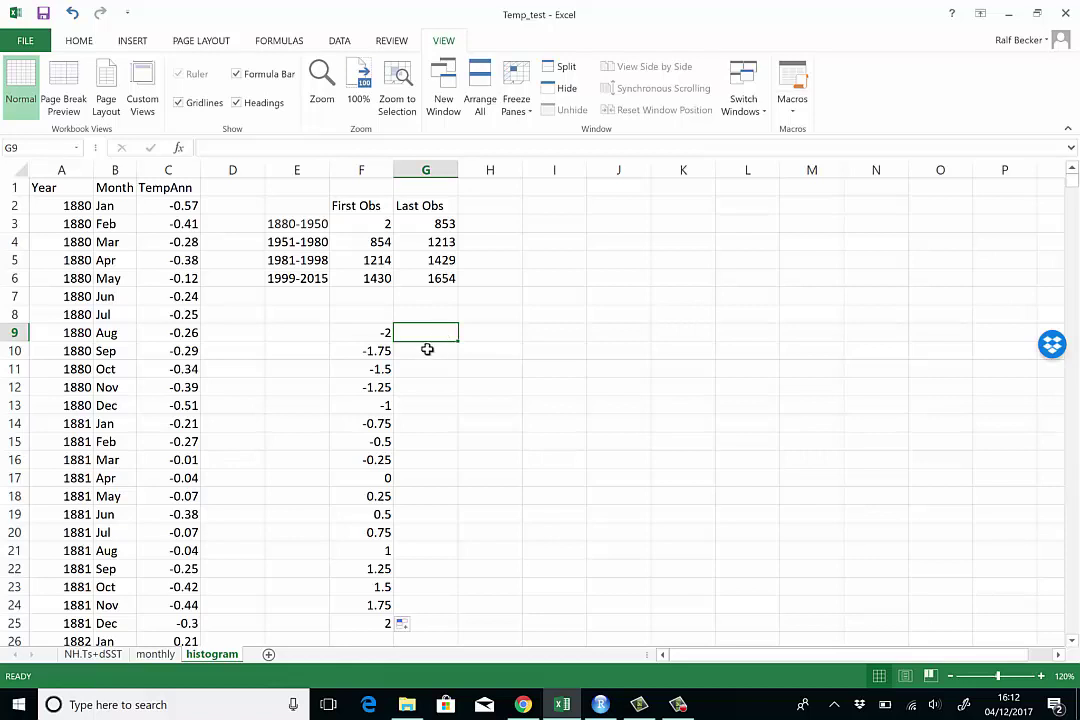
{"action": "left_click", "coordinate": [427, 349]}
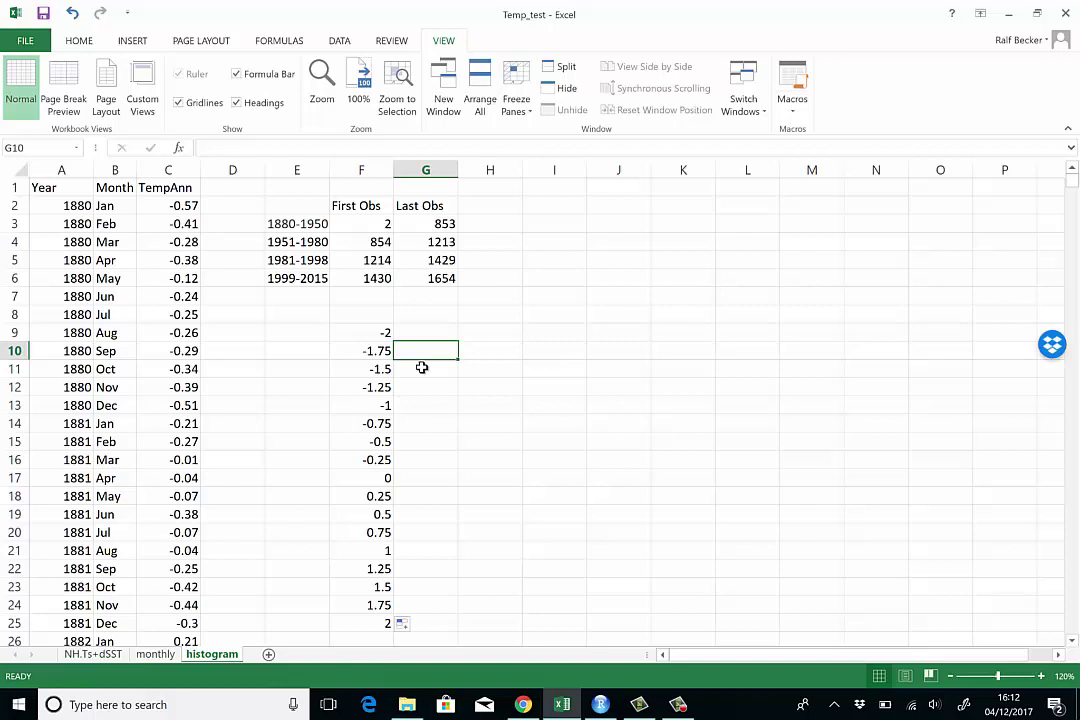
Copy the period labels 1880-1950 and 1951-1980 from E3 and E4 into G8 and H8 as column headings
{"action": "left_click", "coordinate": [300, 224]}
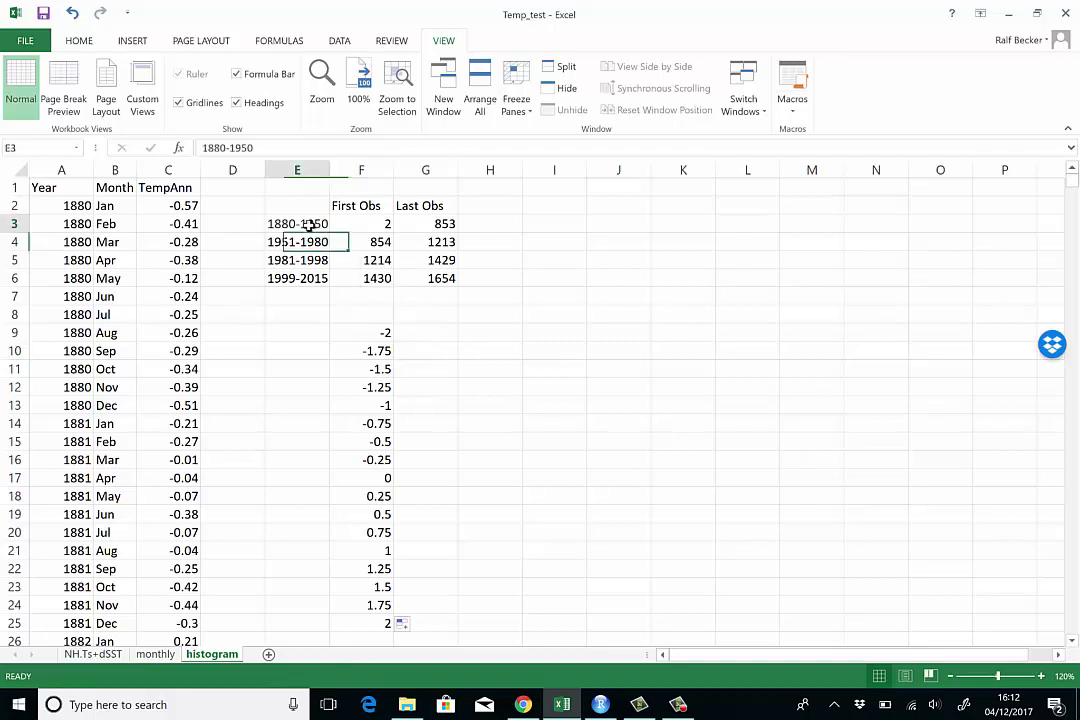
{"action": "key", "text": "ctrl+c"}
{"action": "left_click", "coordinate": [422, 335]}
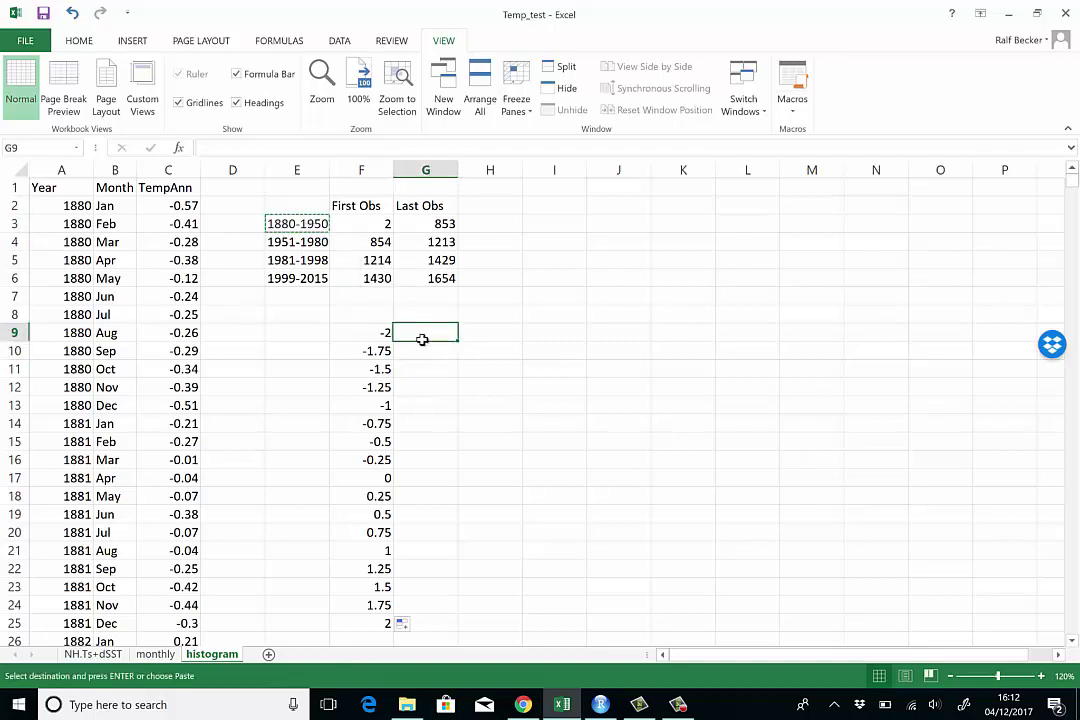
{"action": "left_click", "coordinate": [416, 315]}
{"action": "key", "text": "ctrl+v"}
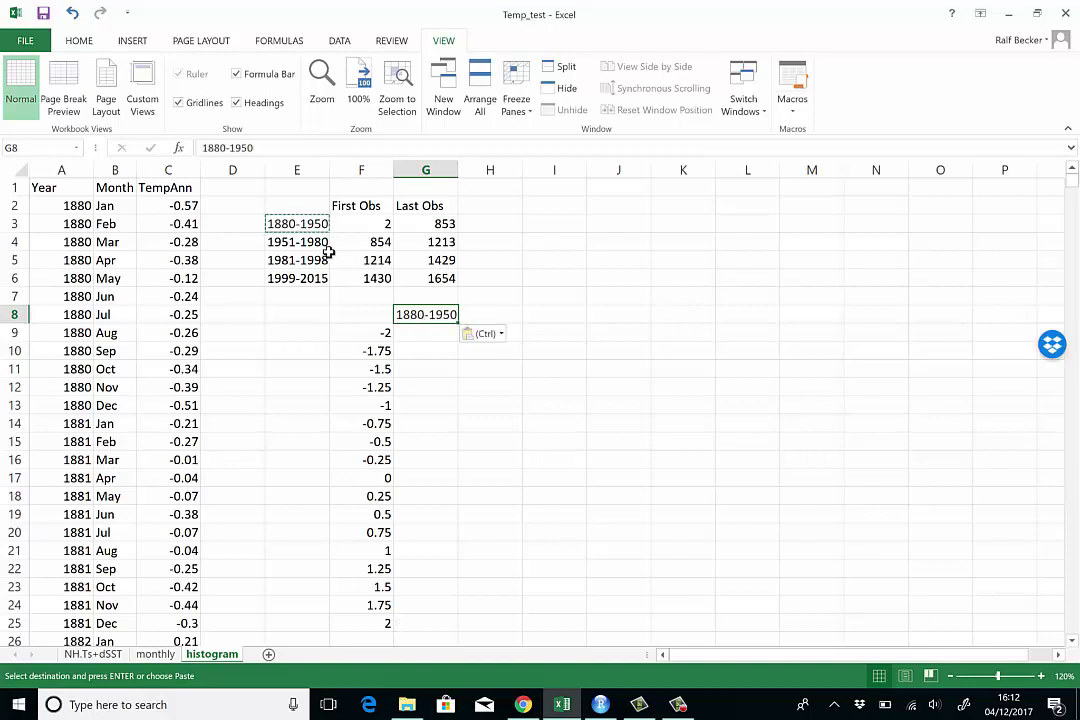
{"action": "left_click", "coordinate": [306, 242]}
{"action": "key", "text": "ctrl+c"}
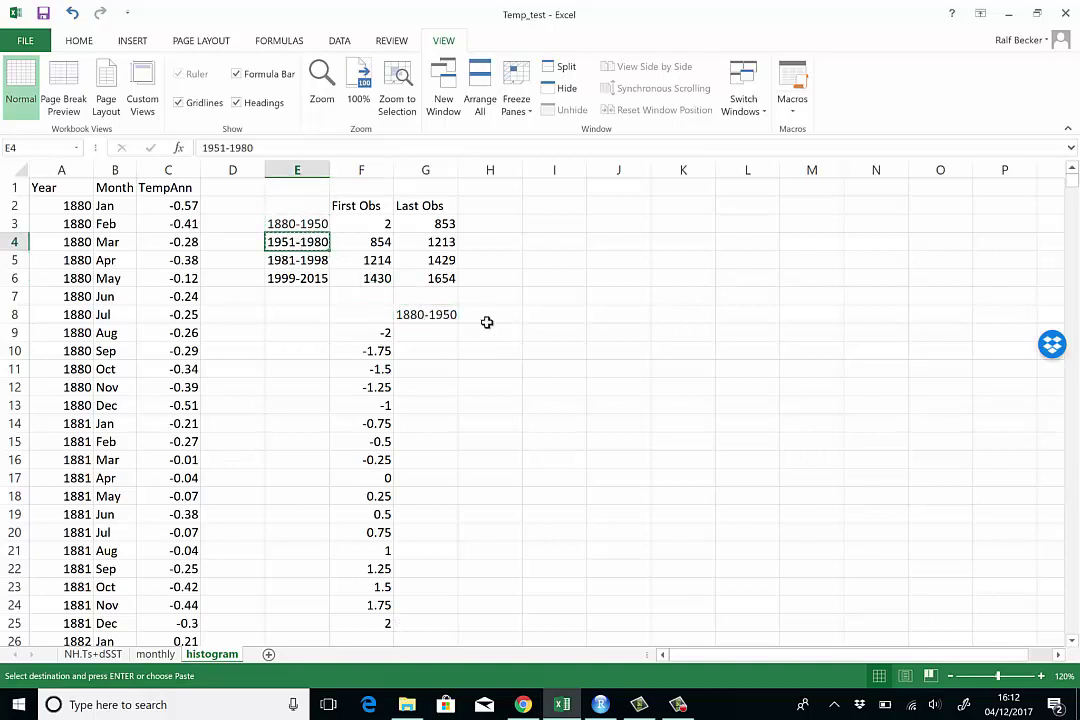
{"action": "left_click", "coordinate": [488, 318]}
{"action": "key", "text": "ctrl+v"}
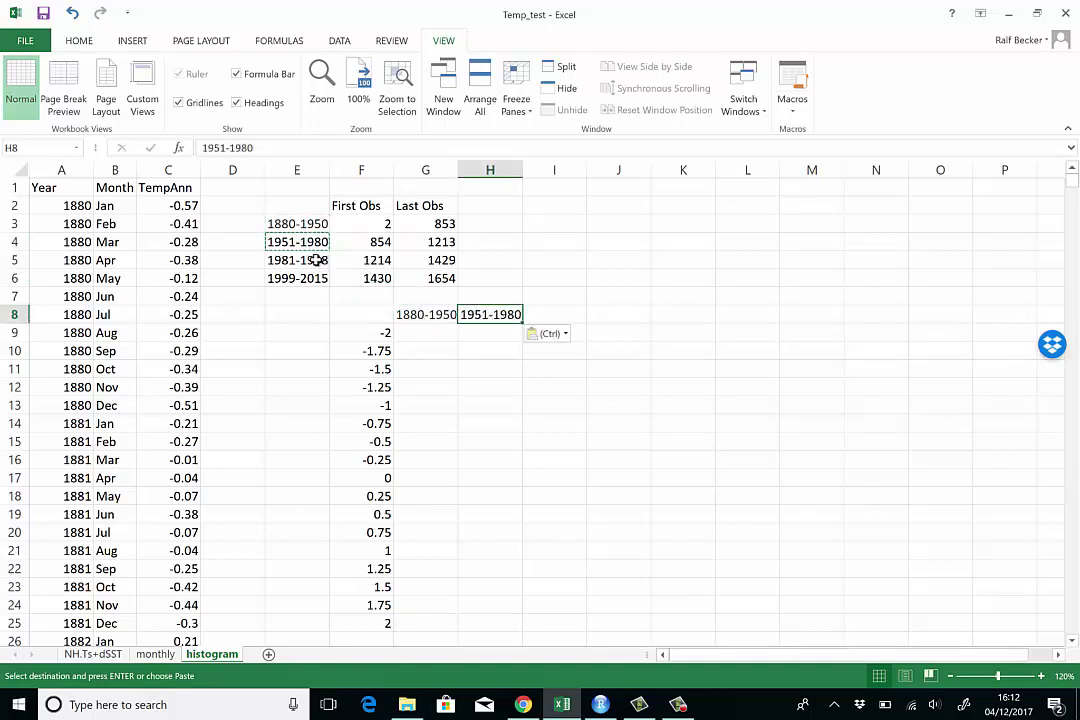
Copy the period labels 1981-1998 and 1999-2015 from E5 and E6 into I8 and J8 as column headings
{"action": "left_click", "coordinate": [283, 259]}
{"action": "key", "text": "ctrl+c"}
{"action": "left_click", "coordinate": [550, 313]}
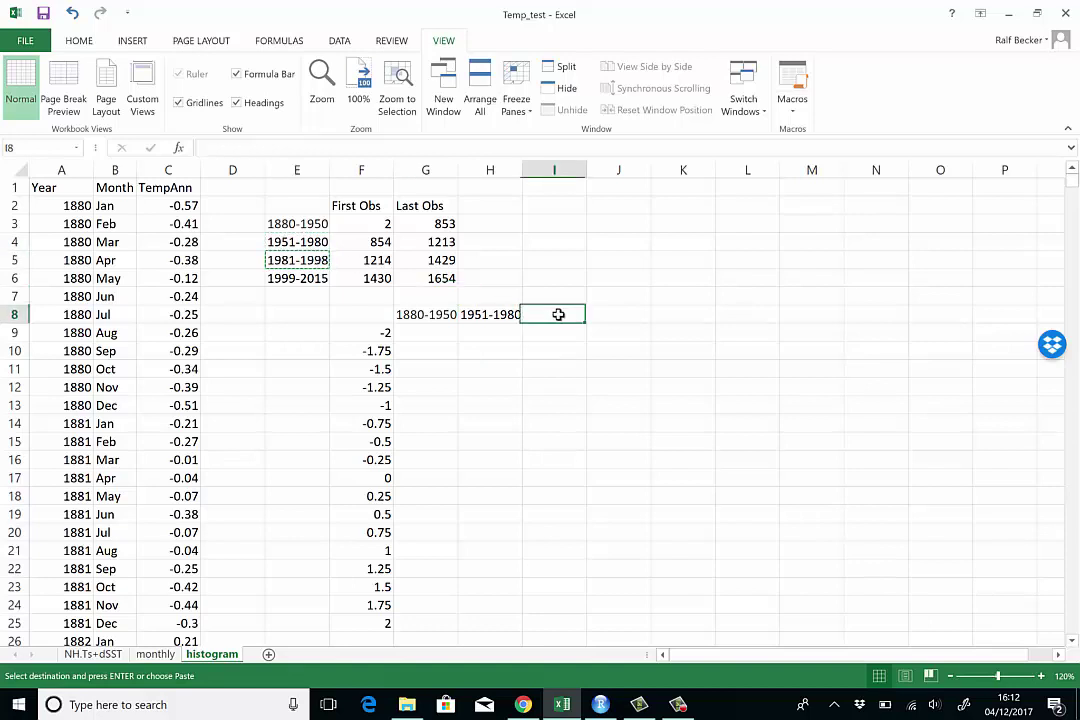
{"action": "key", "text": "ctrl+v"}
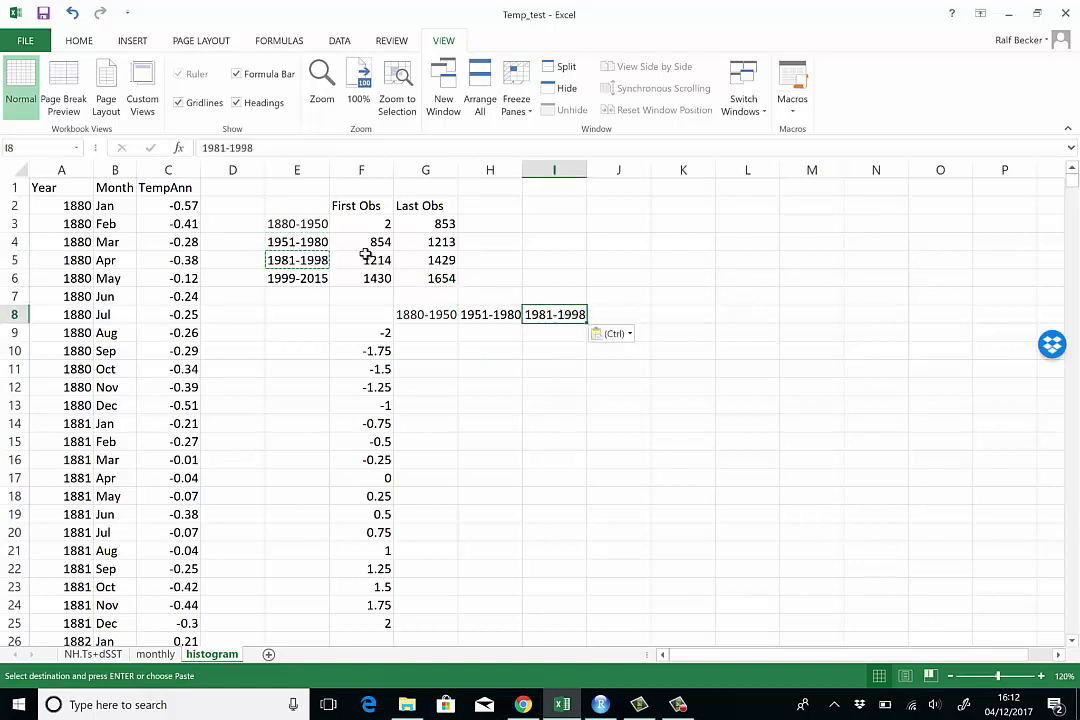
{"action": "left_click", "coordinate": [306, 280]}
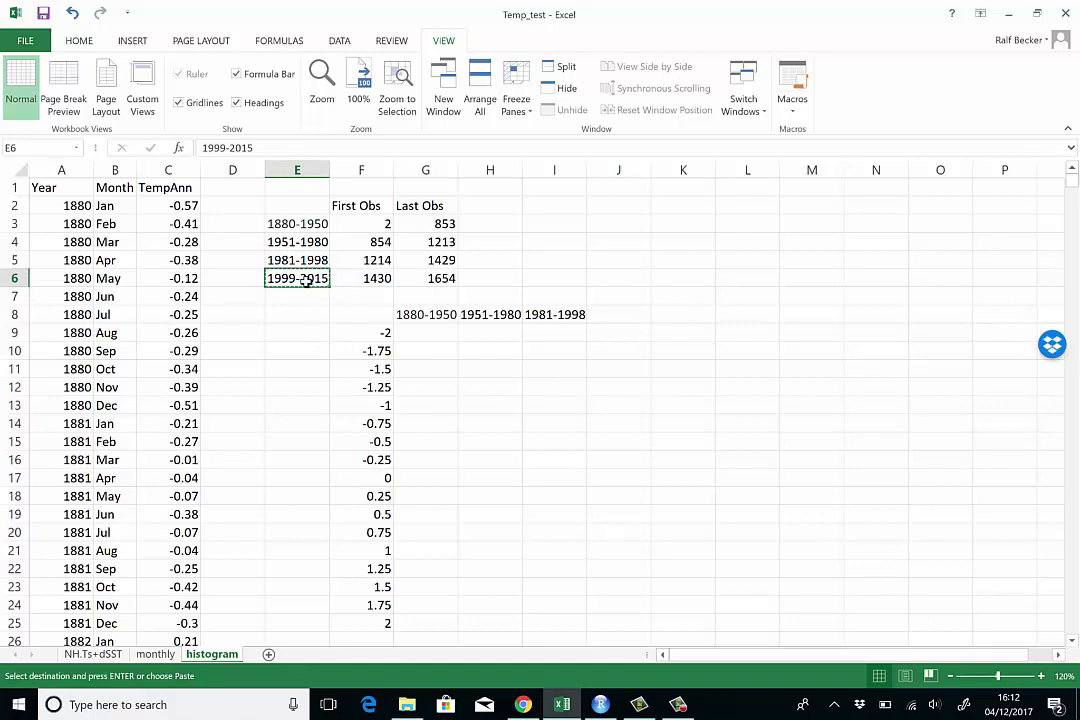
{"action": "key", "text": "ctrl+c"}
{"action": "left_click", "coordinate": [638, 316]}
{"action": "key", "text": "ctrl+v"}
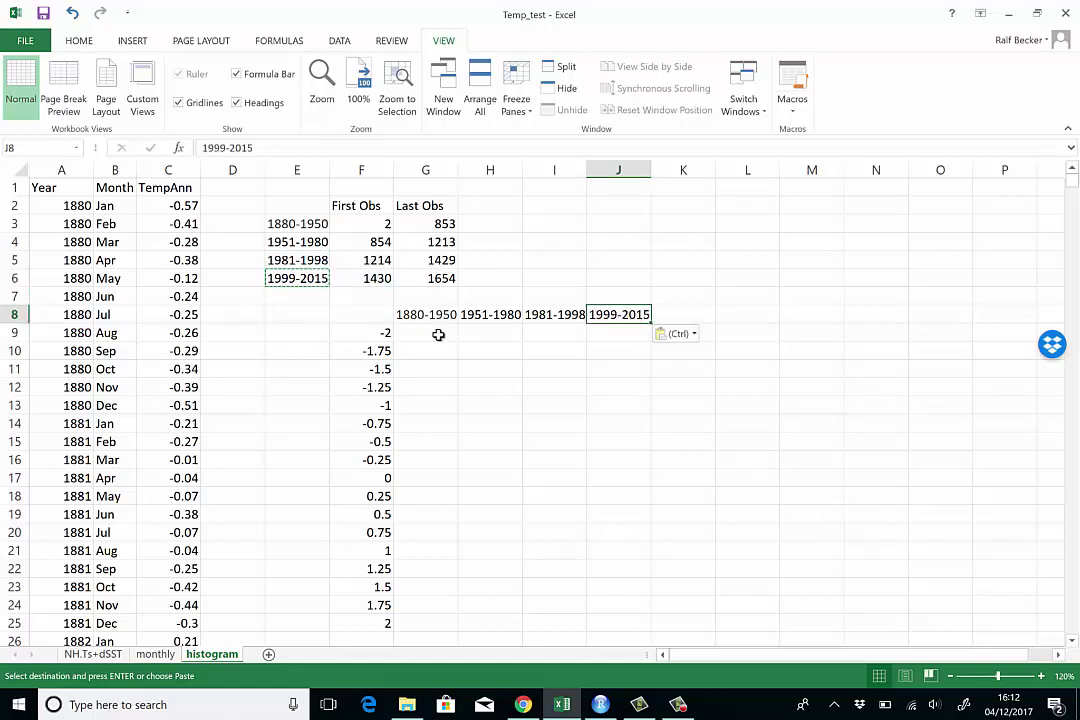
Enter the function name FREQUENCY as a text note in cell L3
{"action": "left_click", "coordinate": [726, 227]}
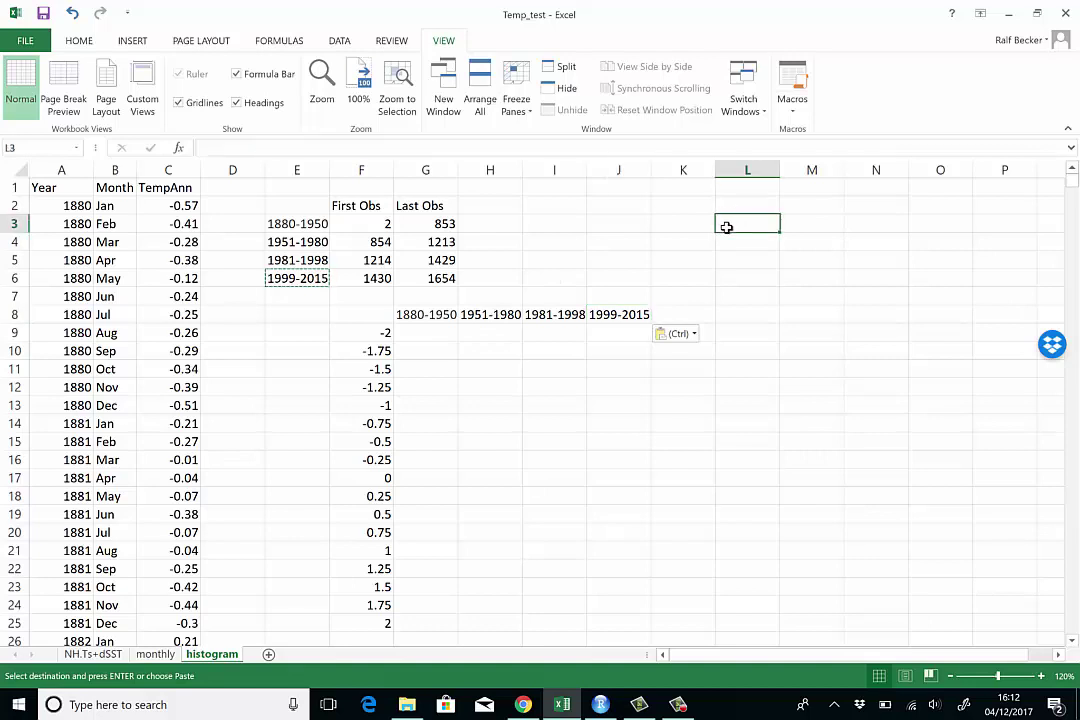
{"action": "type", "text": "FREQUE"}
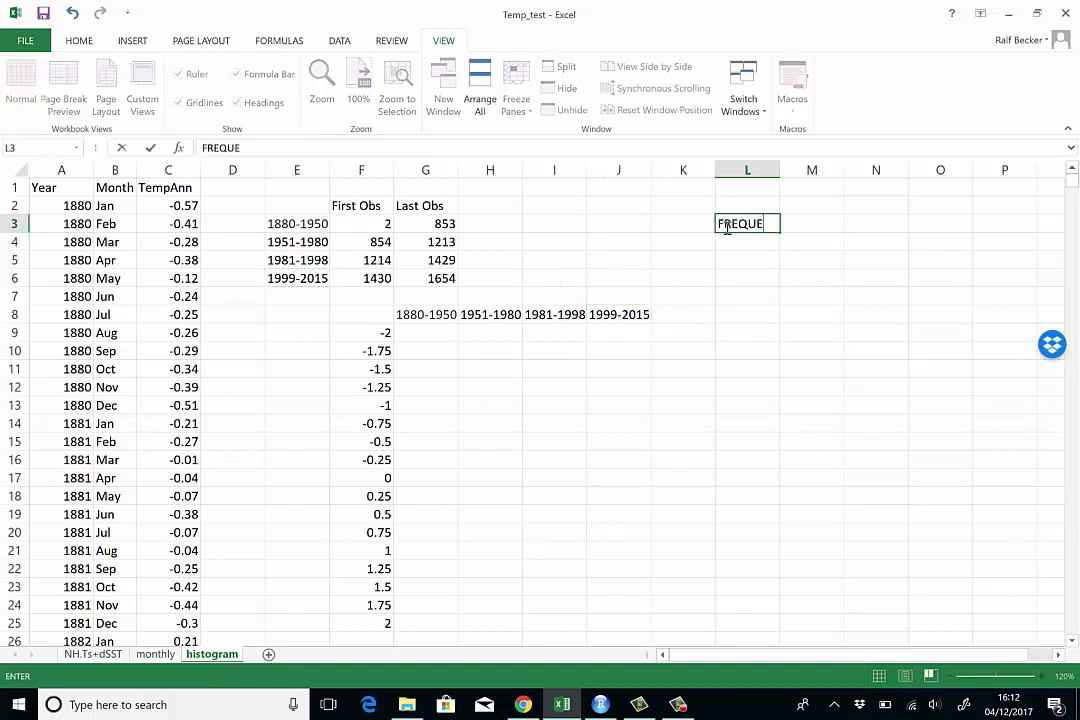
{"action": "type", "text": "NCY"}
{"action": "key", "text": "Return"}
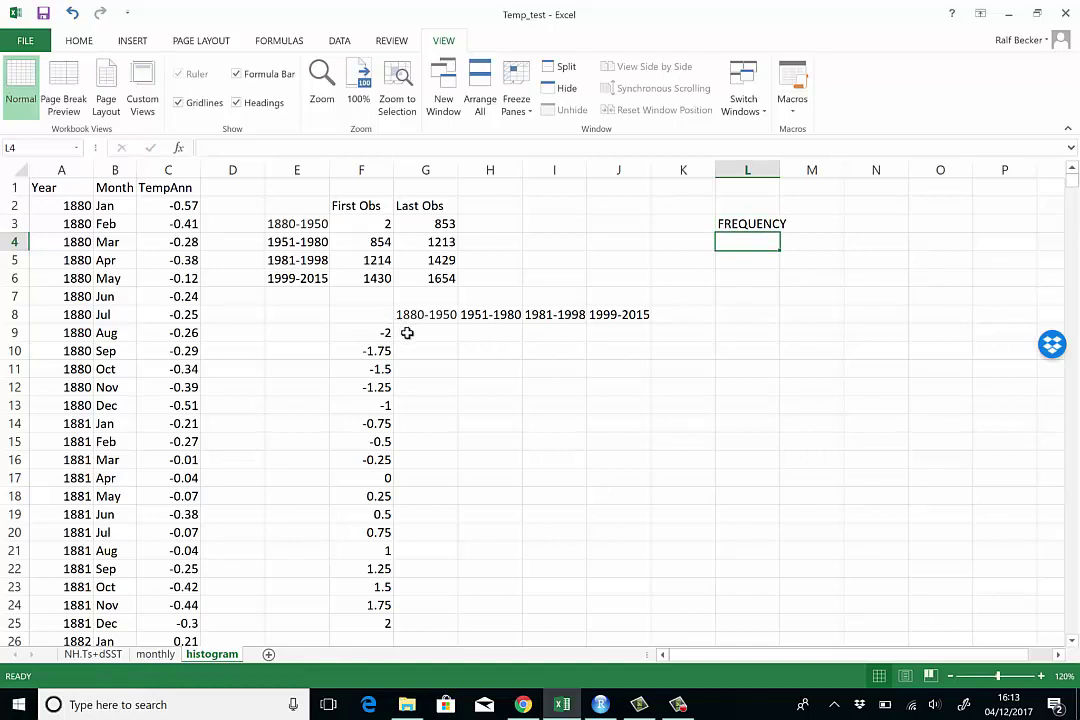
Enter the formula =FREQUENCY(C2:C853,F9:F25) in G9 to count the 1880-1950 anomalies per bin
{"action": "left_click_drag", "start_coordinate": [407, 332], "coordinate": [415, 623]}
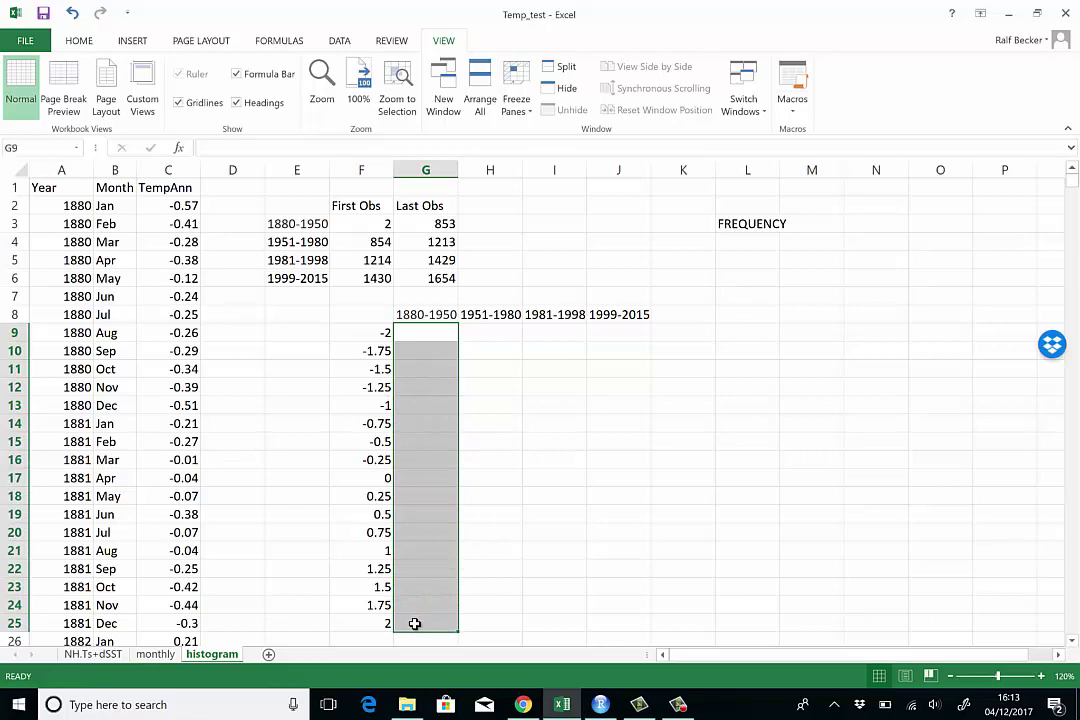
{"action": "left_click", "coordinate": [445, 333]}
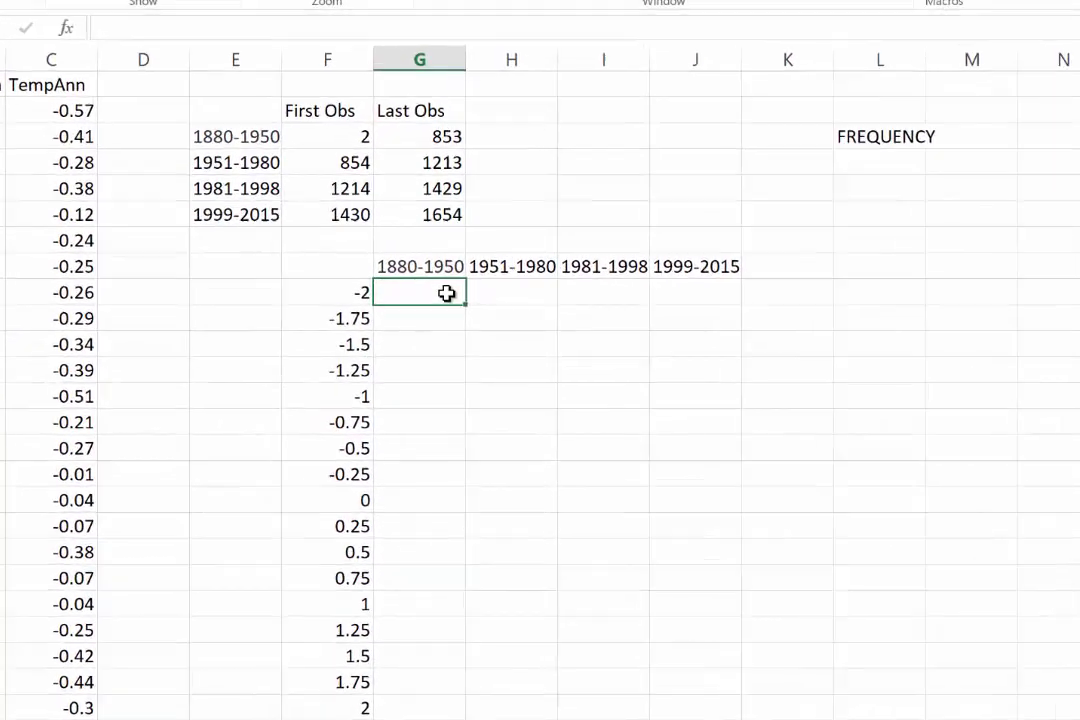
{"action": "type", "text": "=frequenc"}
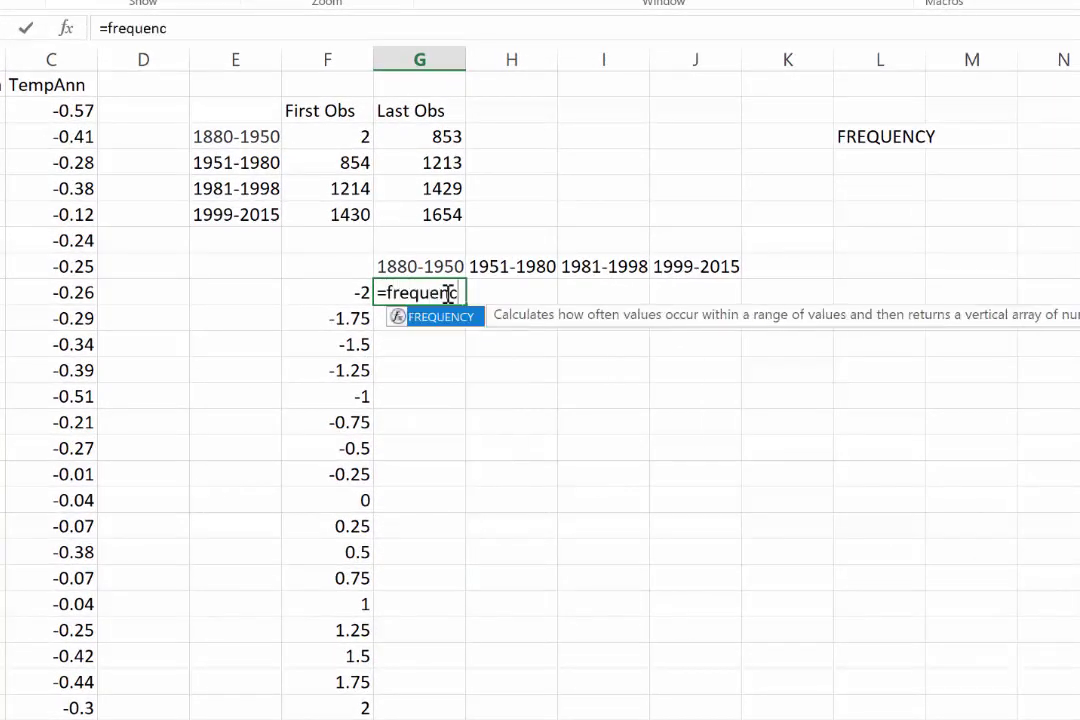
{"action": "type", "text": "y("}
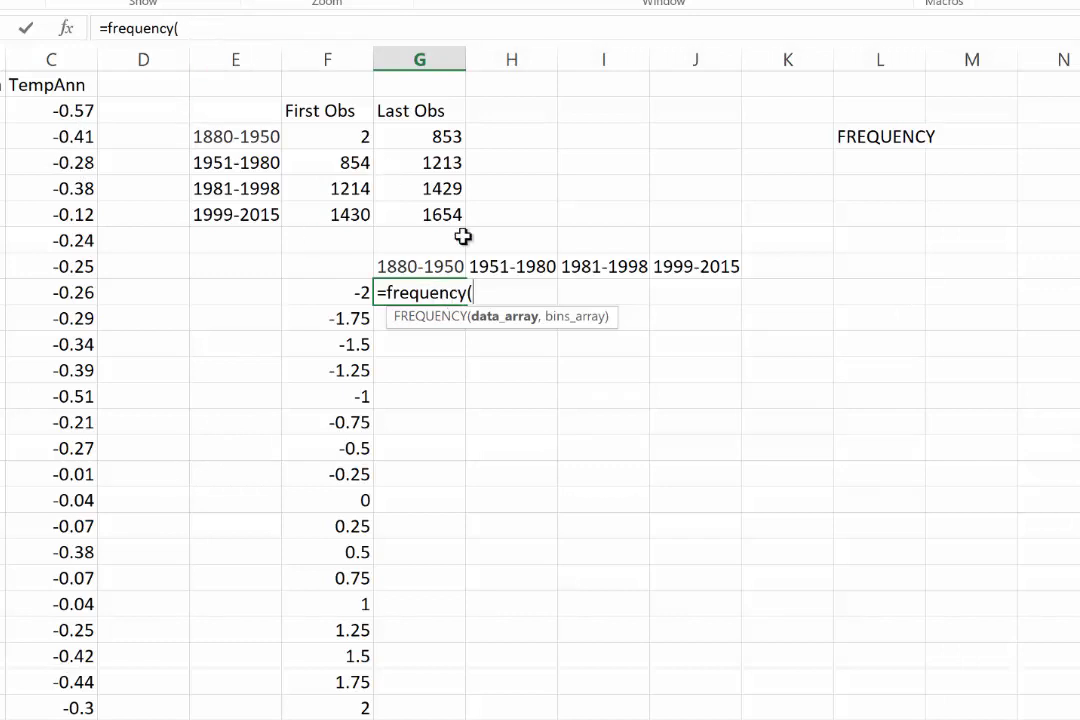
{"action": "type", "text": "C2"}
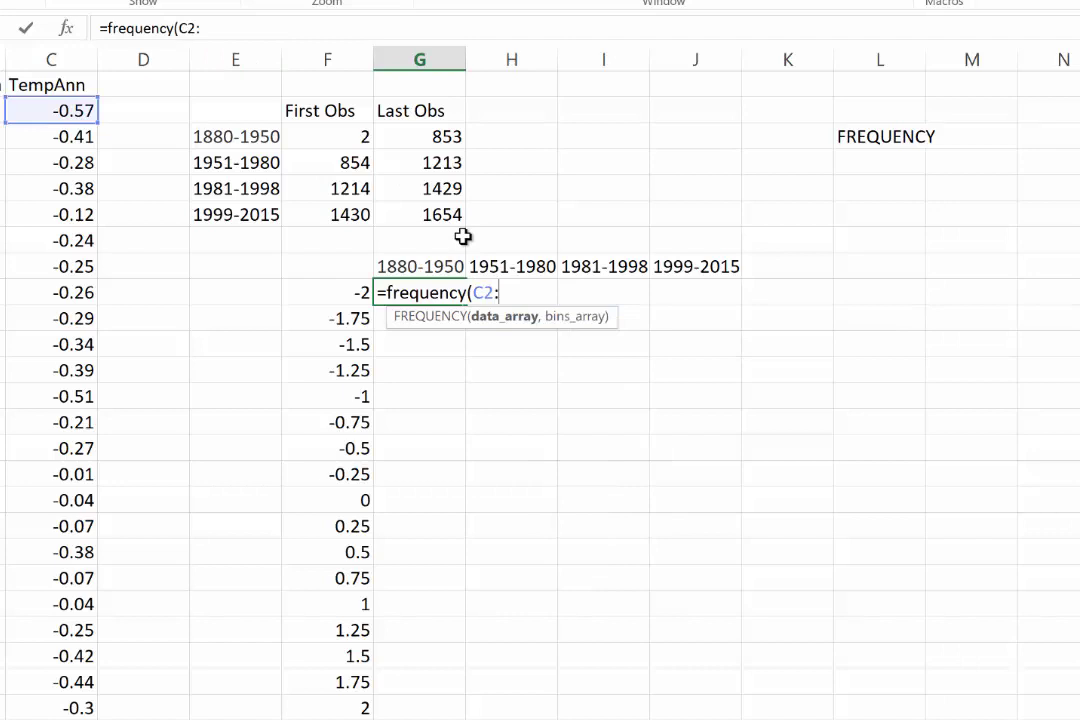
{"action": "type", "text": ":C"}
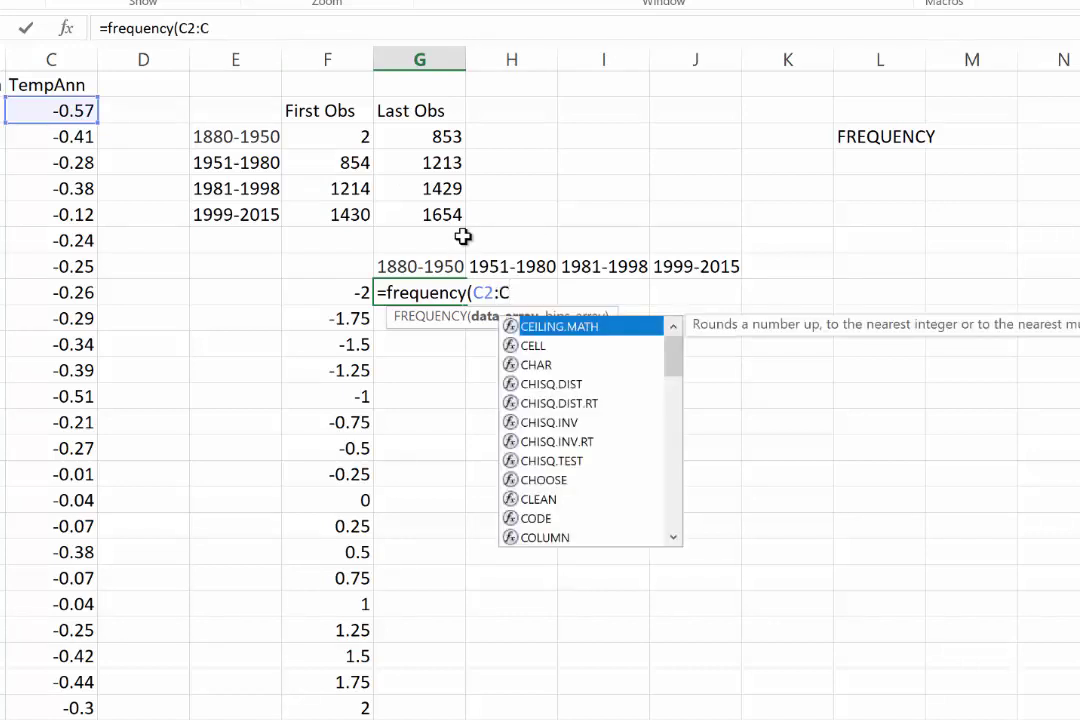
{"action": "type", "text": "853"}
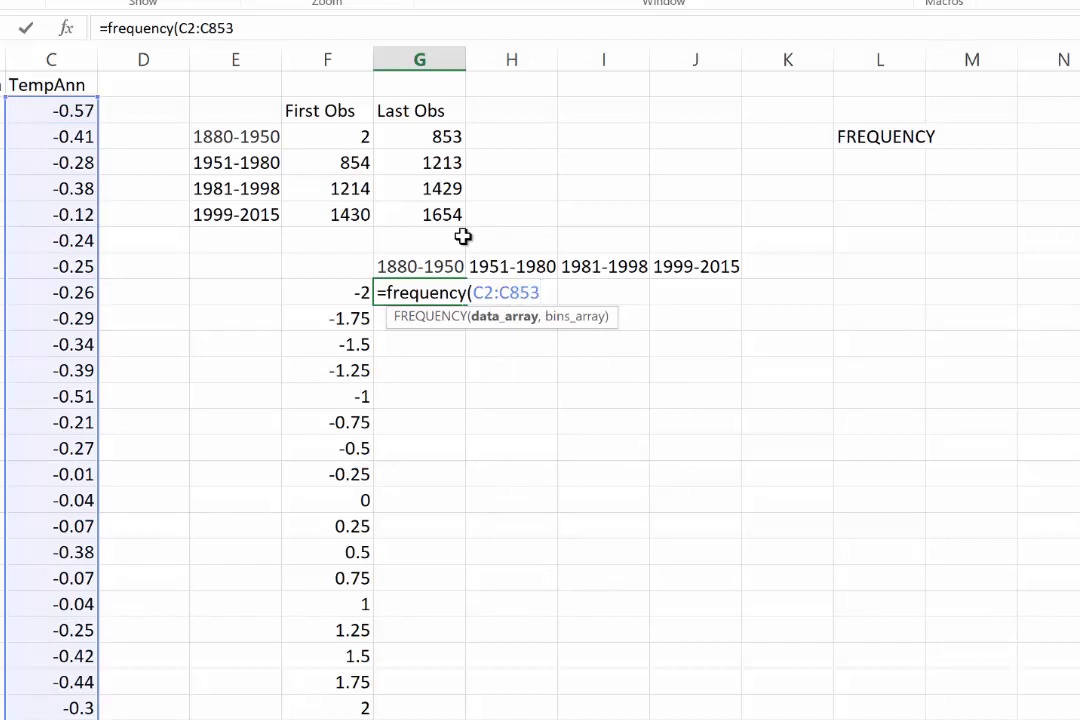
{"action": "type", "text": ","}
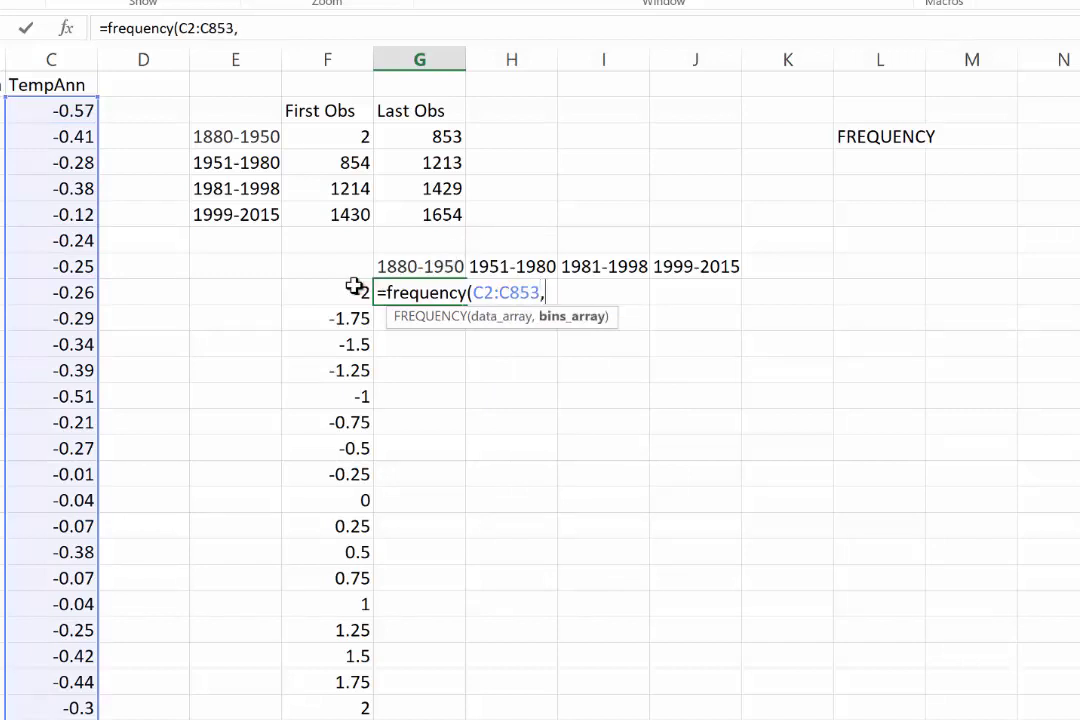
{"action": "left_click_drag", "start_coordinate": [348, 292], "coordinate": [344, 707]}
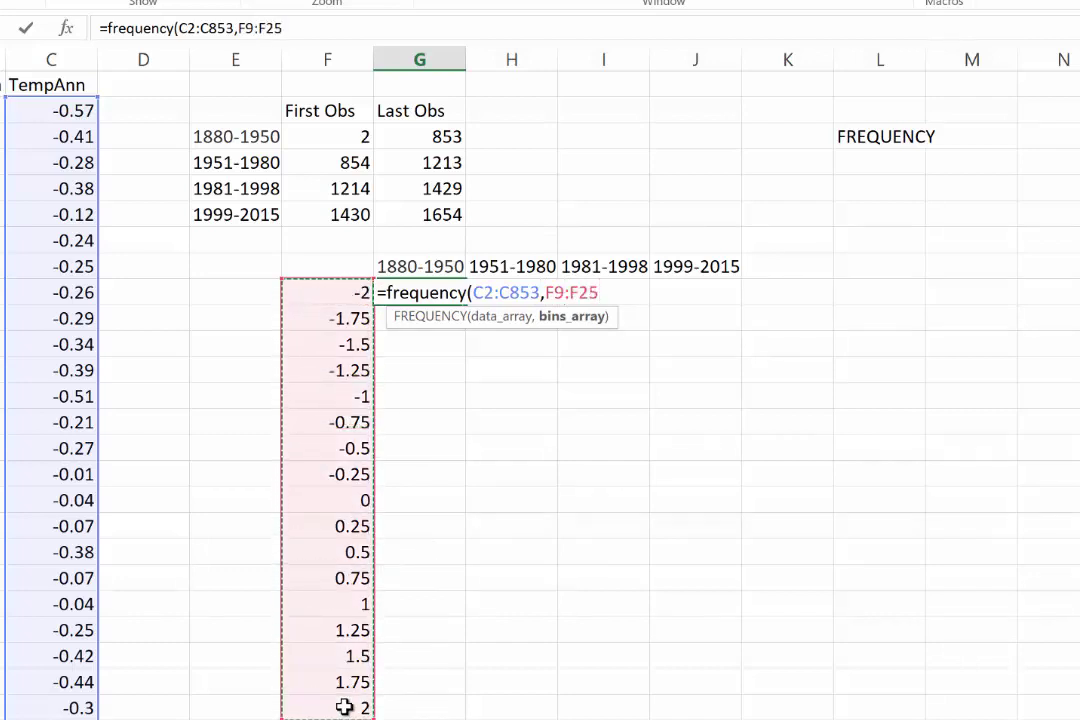
{"action": "type", "text": ")"}
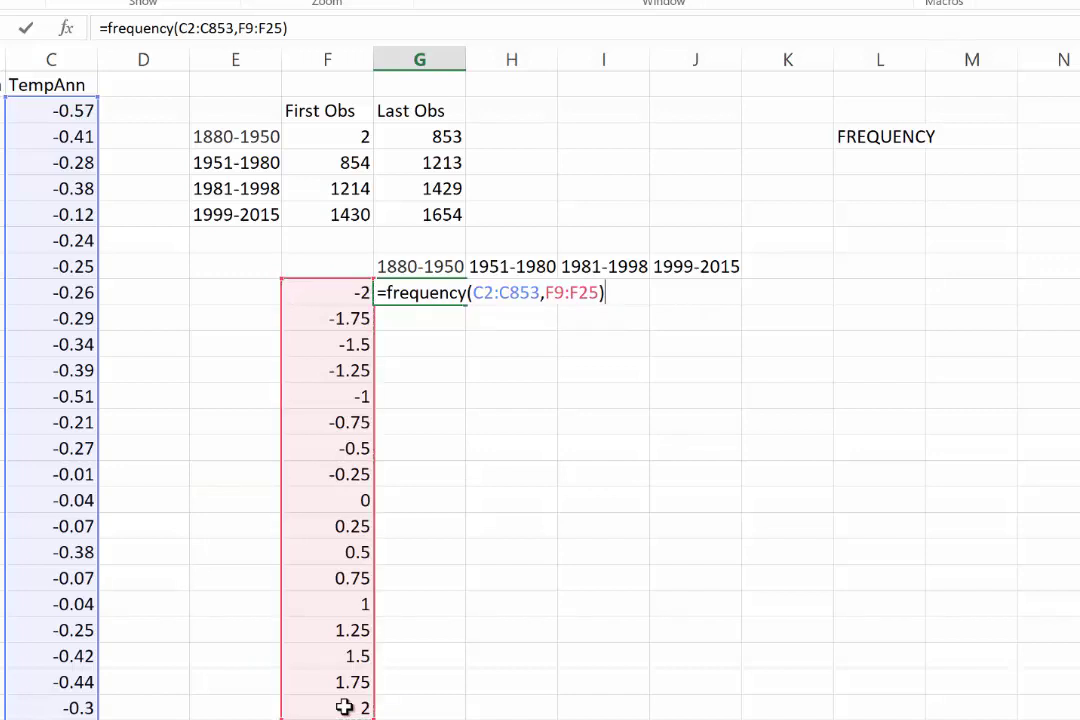
{"action": "key", "text": "Return"}
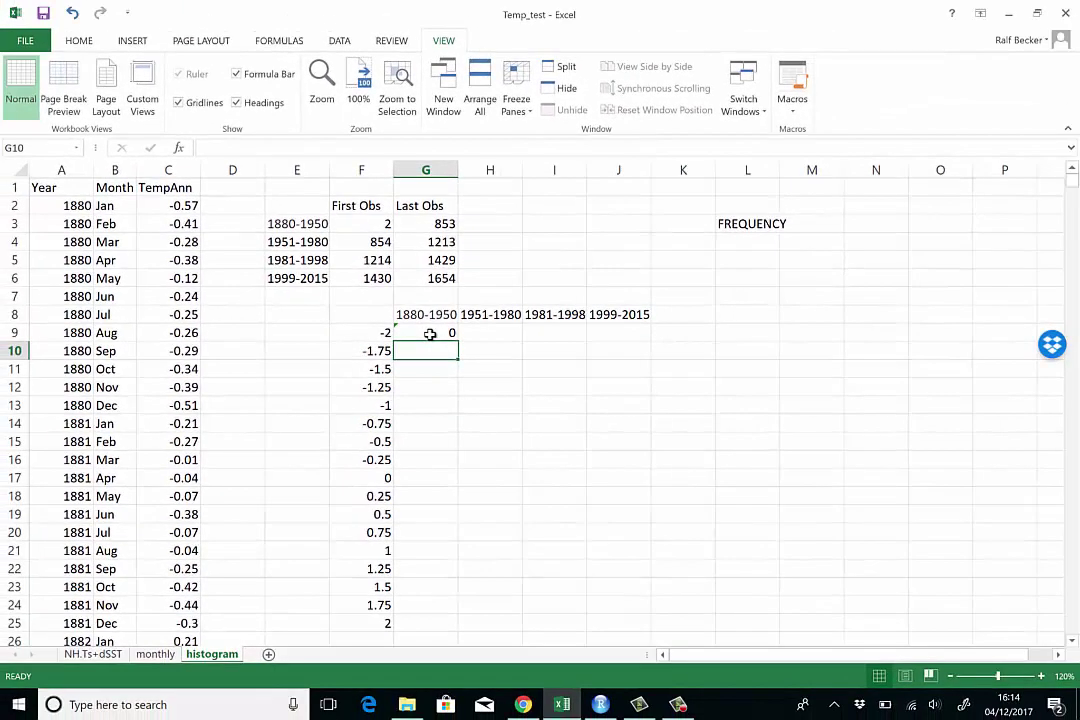
Copy the FREQUENCY formula text from G9 and clear that cell
{"action": "left_click", "coordinate": [425, 292]}
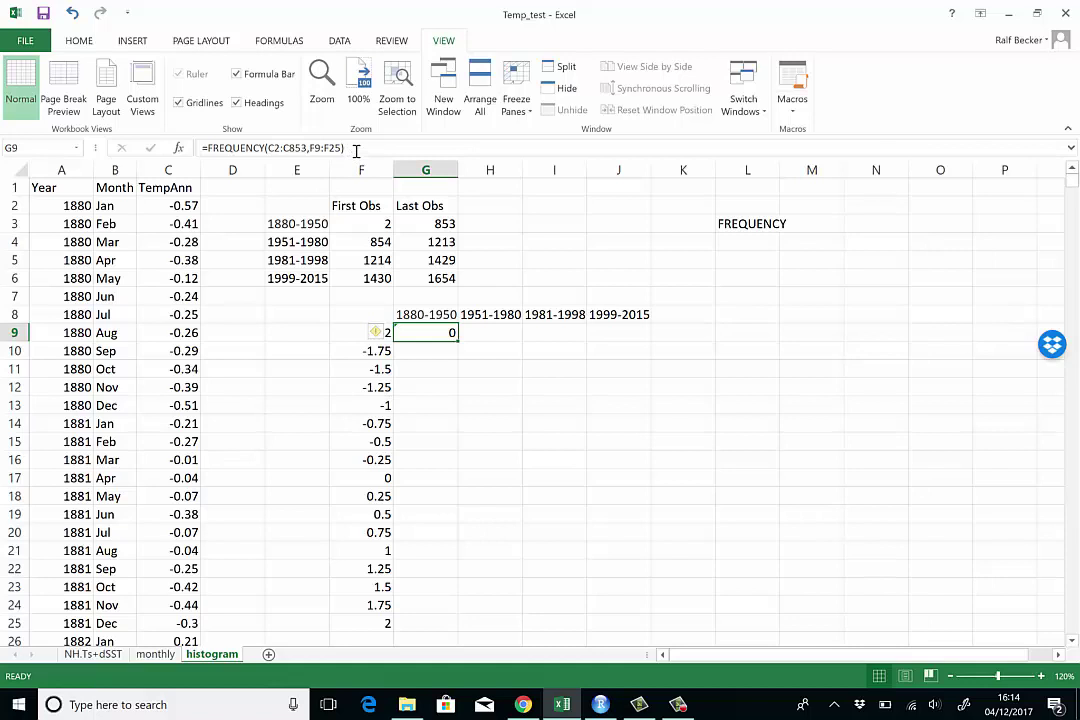
{"action": "left_click", "coordinate": [262, 143]}
{"action": "left_click_drag", "start_coordinate": [262, 143], "coordinate": [200, 135]}
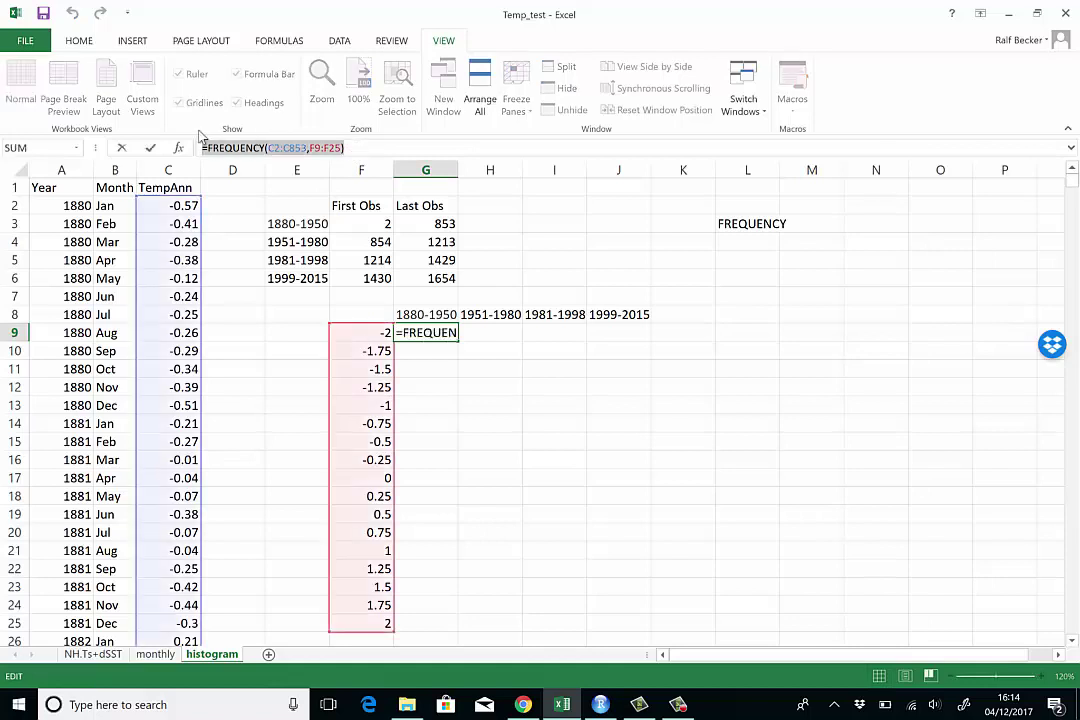
{"action": "key", "text": "ctrl+c"}
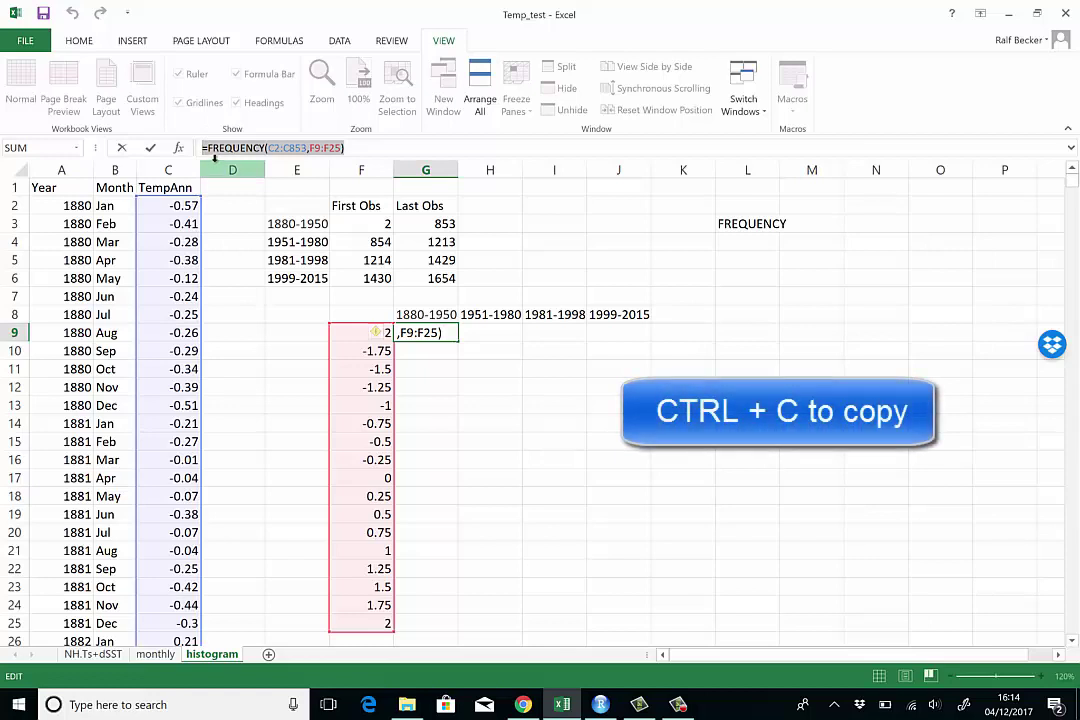
{"action": "key", "text": "Escape"}
{"action": "left_click", "coordinate": [446, 350]}
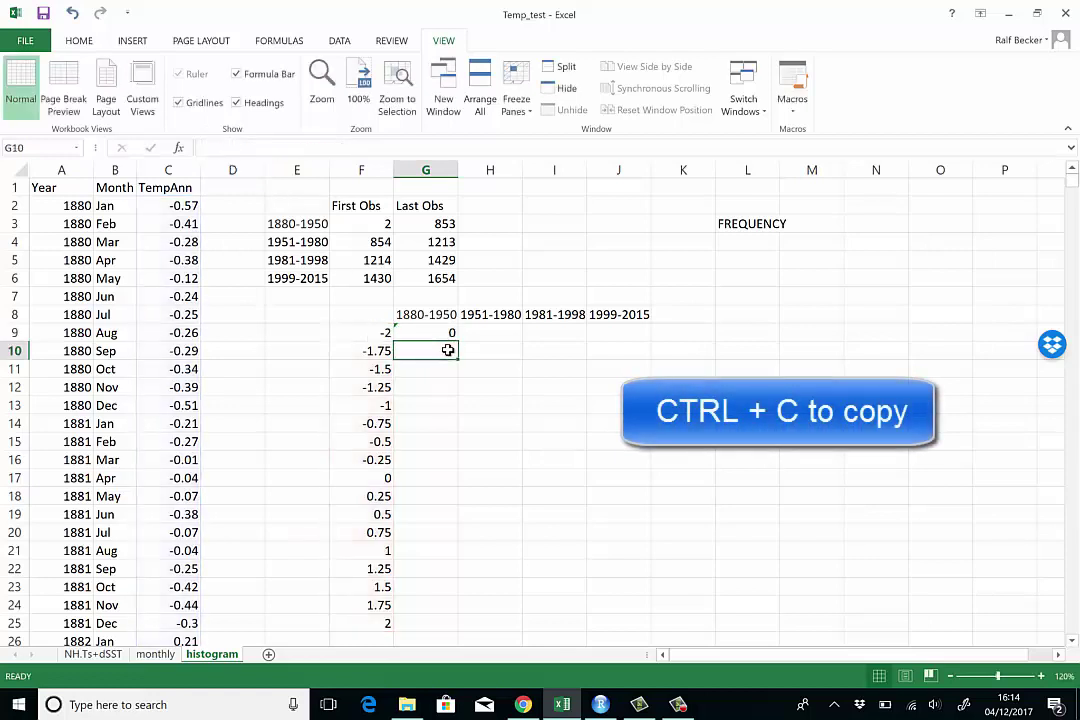
{"action": "left_click", "coordinate": [442, 332]}
{"action": "key", "text": "Delete"}
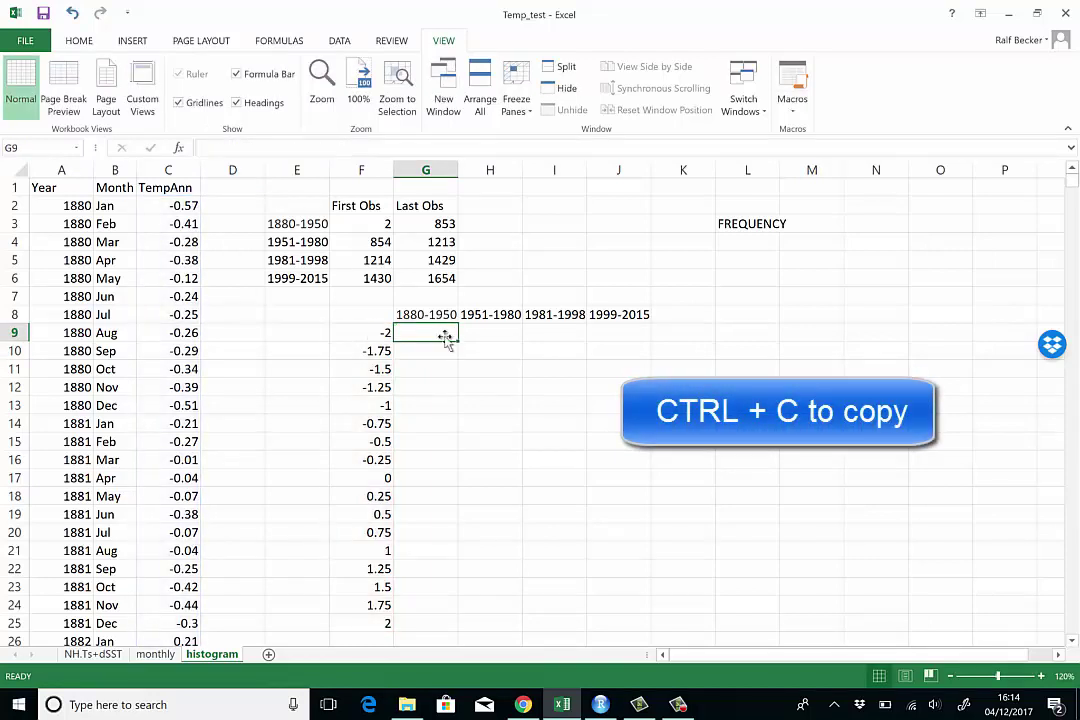
Paste the copied FREQUENCY formula as an open entry for the whole range G9:G25
{"action": "left_click_drag", "start_coordinate": [427, 335], "coordinate": [421, 625]}
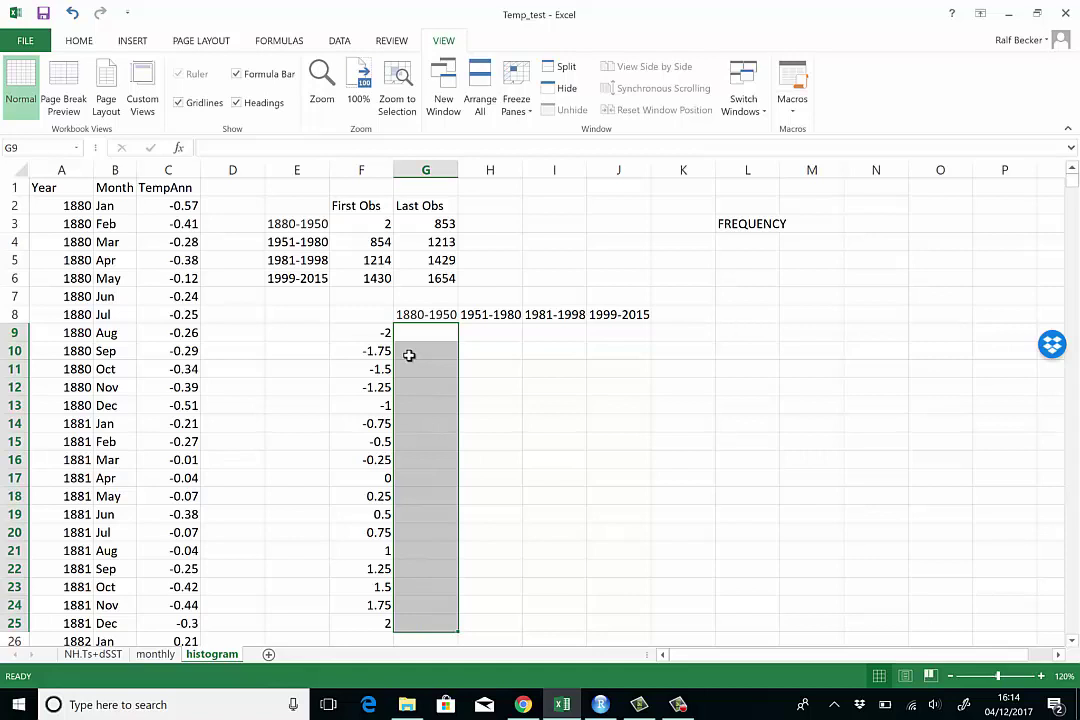
{"action": "left_click", "coordinate": [268, 149]}
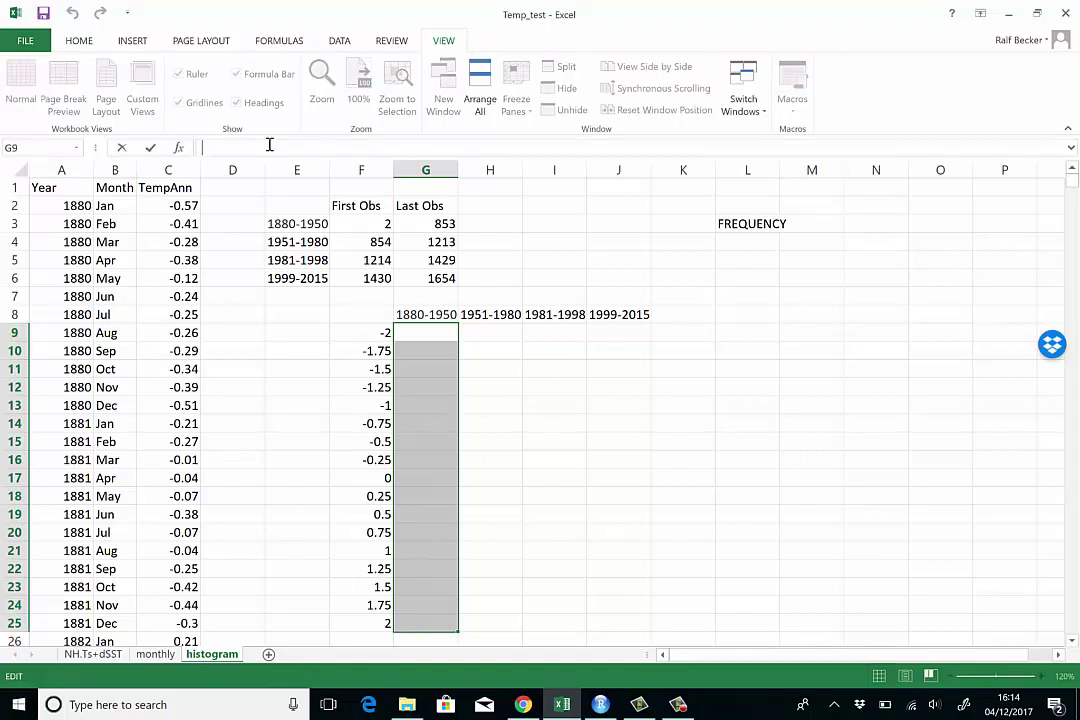
{"action": "key", "text": "ctrl+v"}
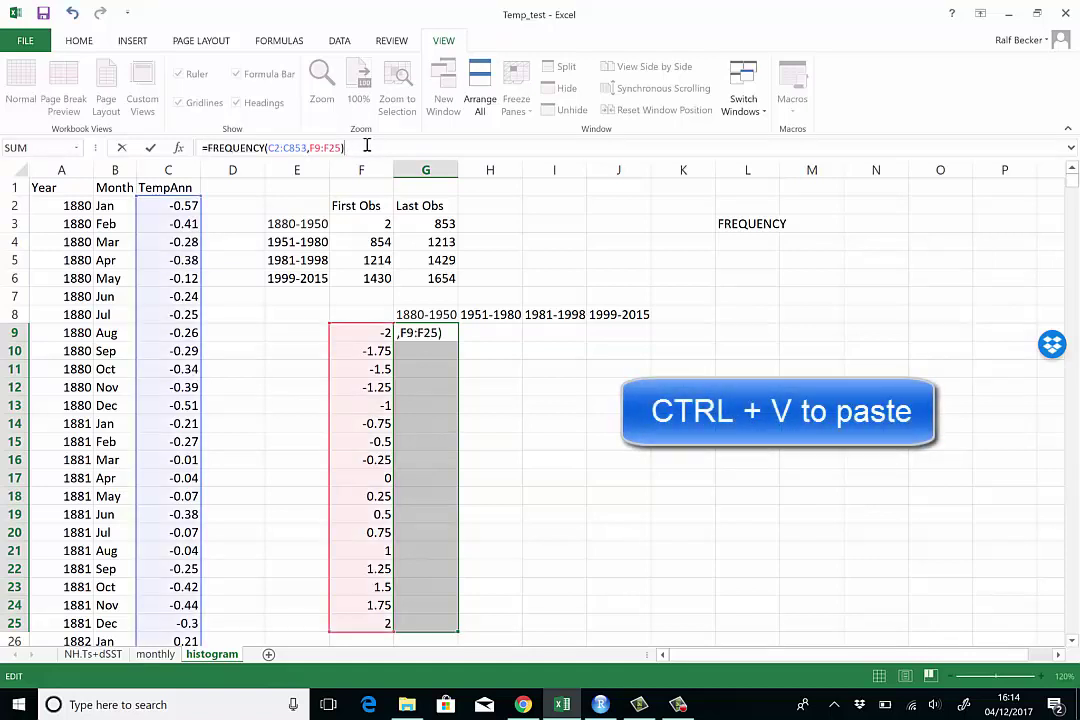
Make the formula's data range absolute as $C$2:$C$853
{"action": "left_click", "coordinate": [272, 148]}
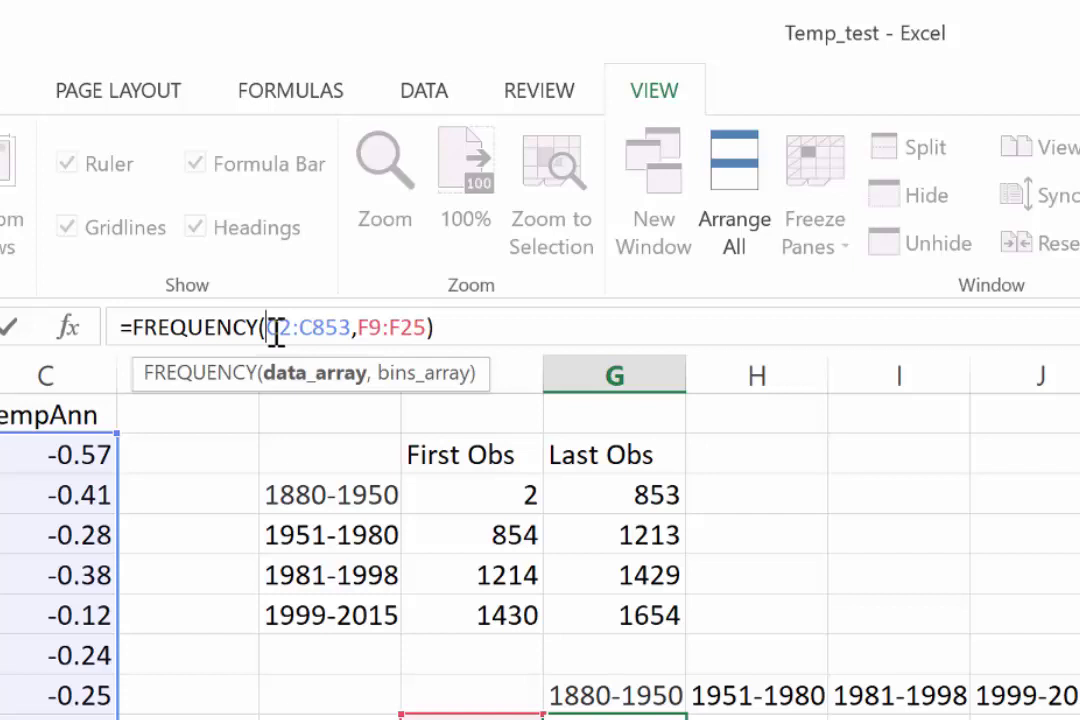
{"action": "type", "text": "$"}
{"action": "key", "text": "Right"}
{"action": "type", "text": "$"}
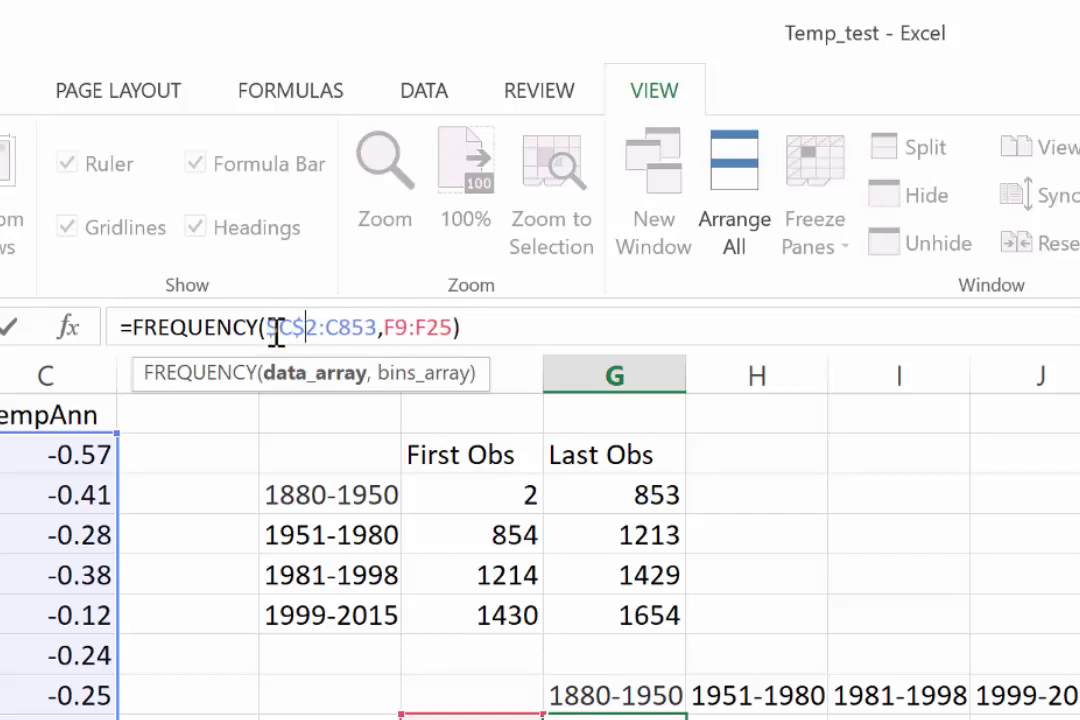
{"action": "key", "text": "Right"}
{"action": "key", "text": "Right"}
{"action": "type", "text": "$"}
{"action": "key", "text": "Right"}
{"action": "type", "text": "$"}
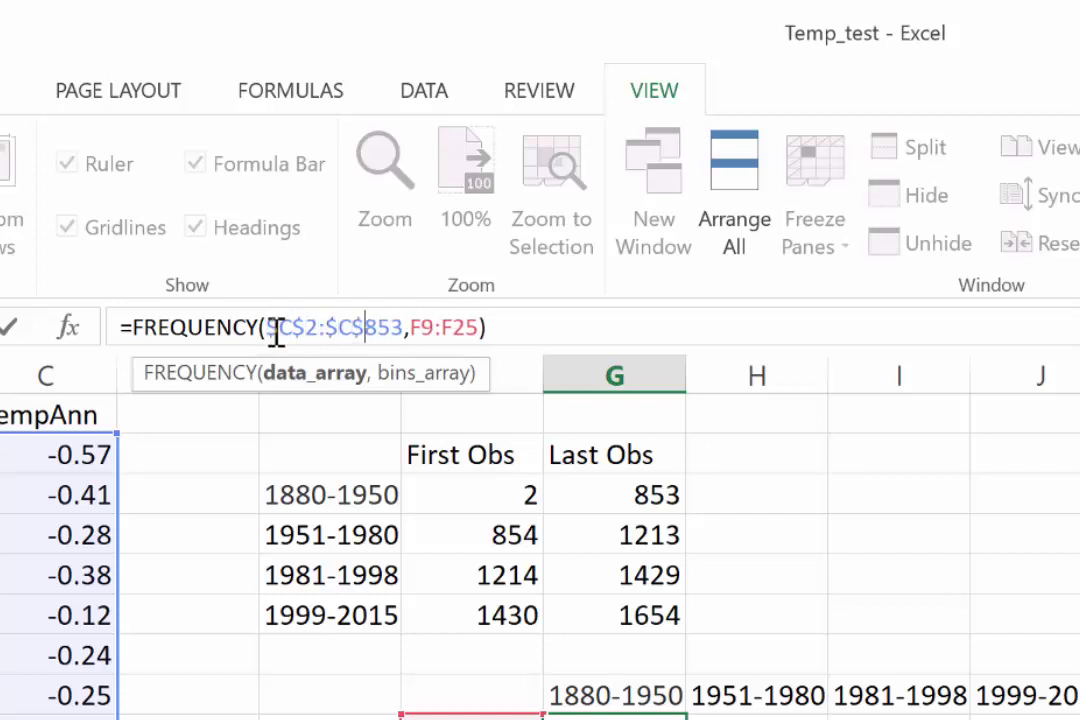
Make the formula's bin range absolute as $F$9:$F$25 and commit it as an array formula across G9:G25
{"action": "key", "text": "Right"}
{"action": "key", "text": "Right"}
{"action": "key", "text": "Right"}
{"action": "key", "text": "Right"}
{"action": "type", "text": "$C"}
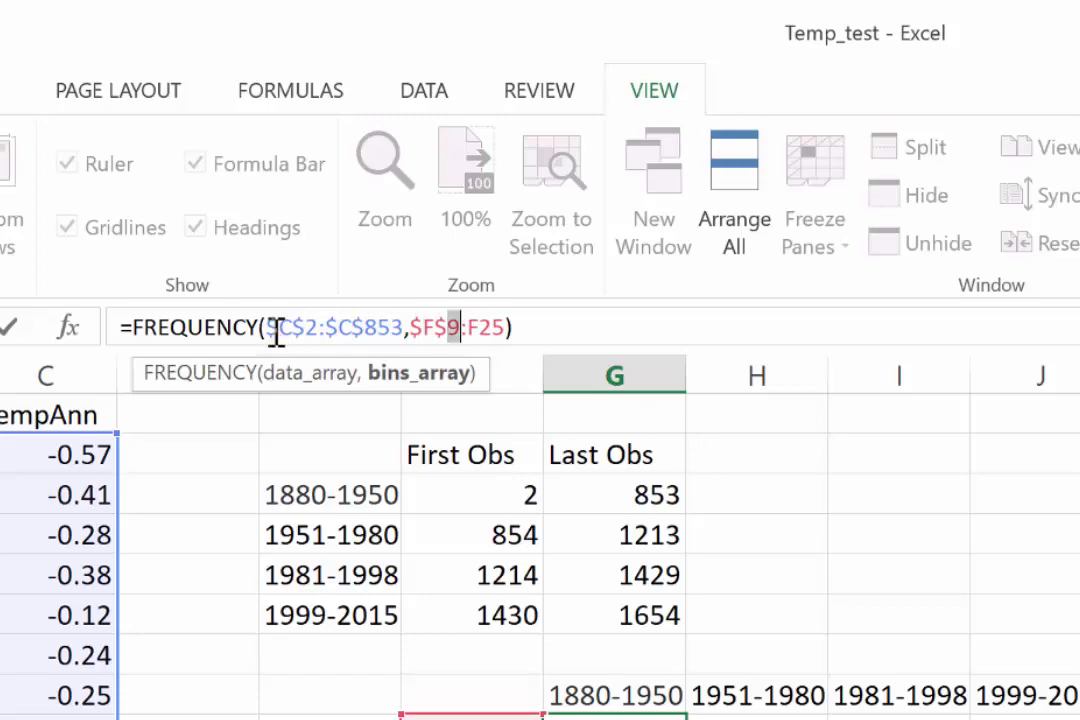
{"action": "type", "text": "$"}
{"action": "key", "text": "Right"}
{"action": "key", "text": "Right"}
{"action": "type", "text": "$"}
{"action": "key", "text": "Right"}
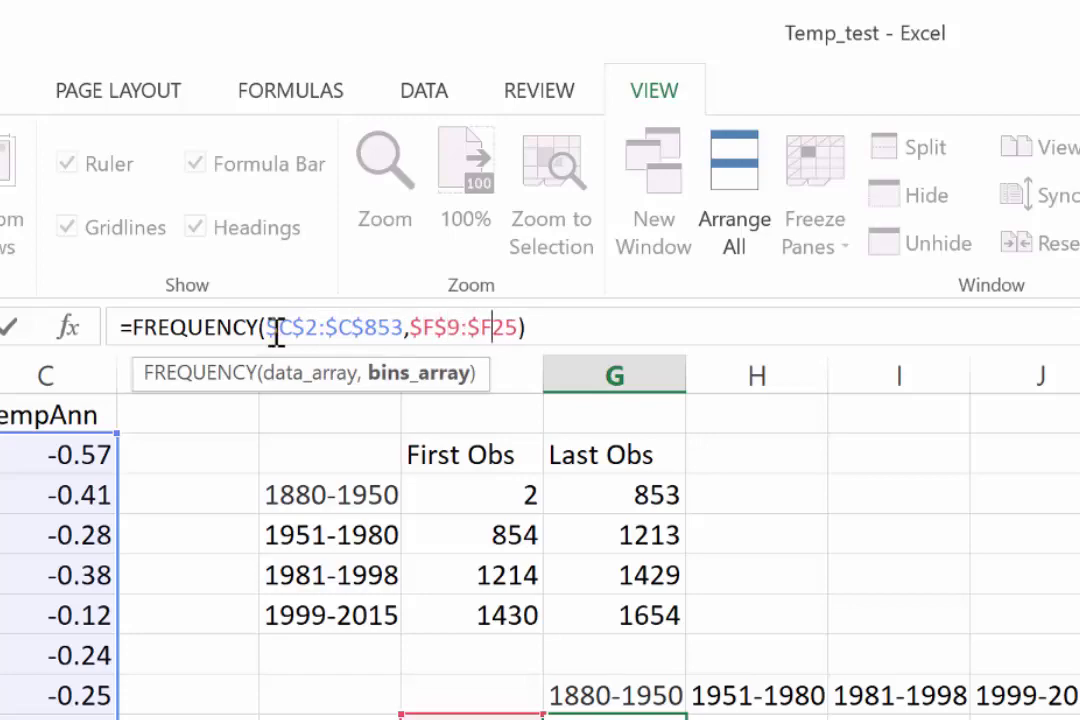
{"action": "type", "text": "$"}
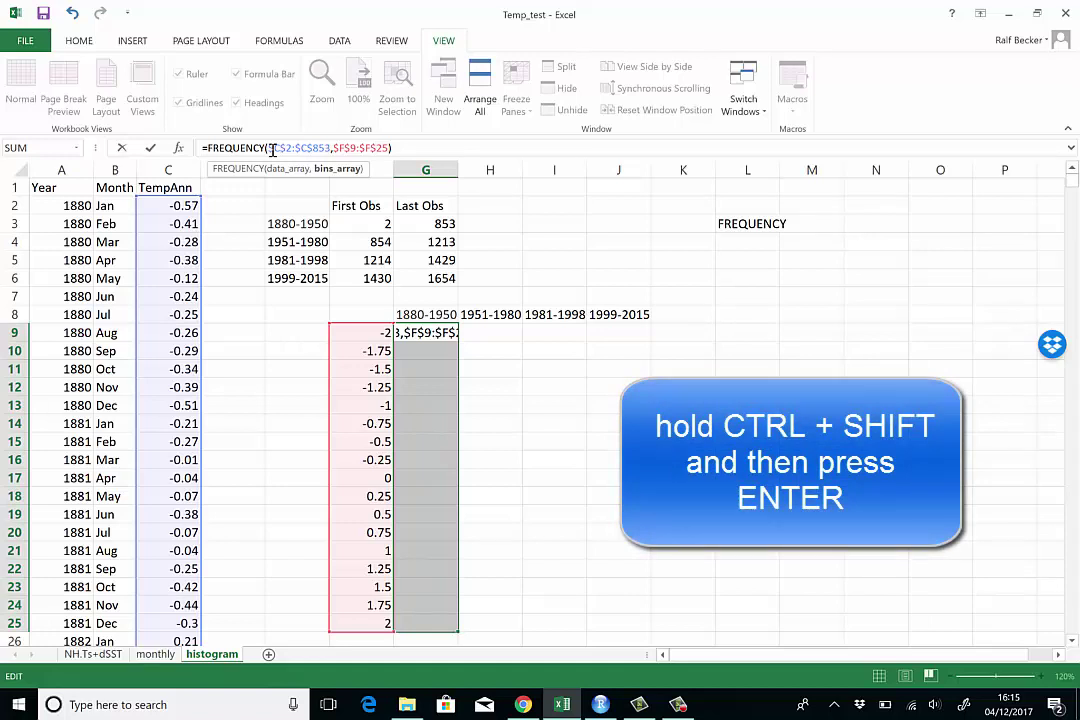
{"action": "key", "text": "ctrl+shift+Return"}
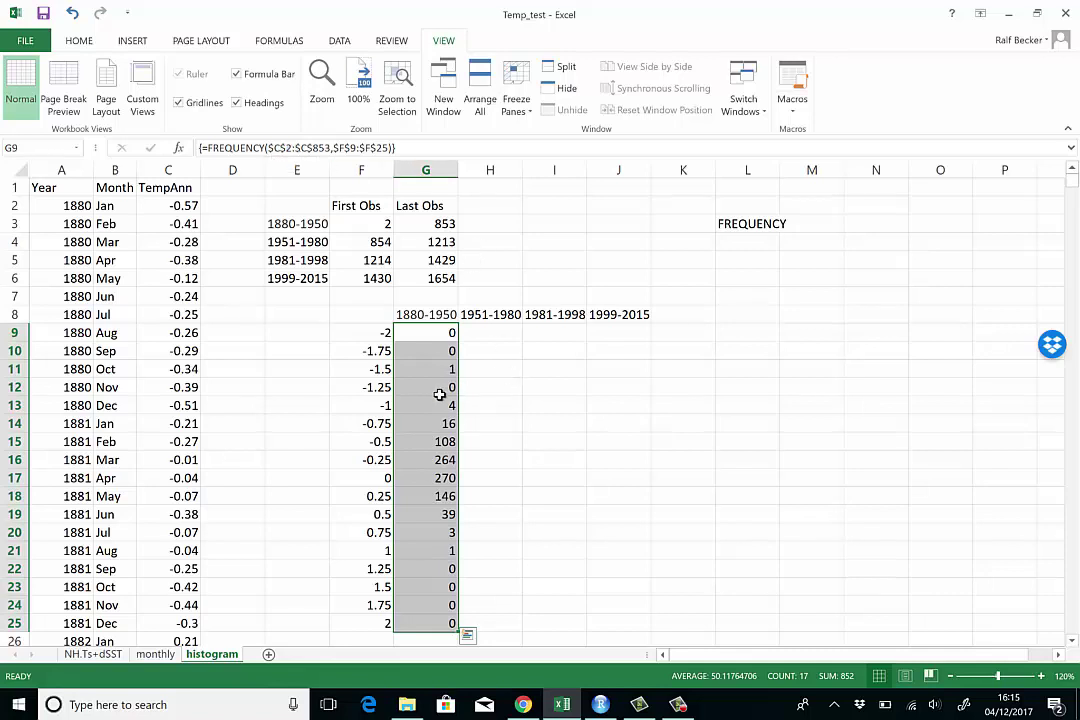
{"action": "left_click", "coordinate": [494, 537]}
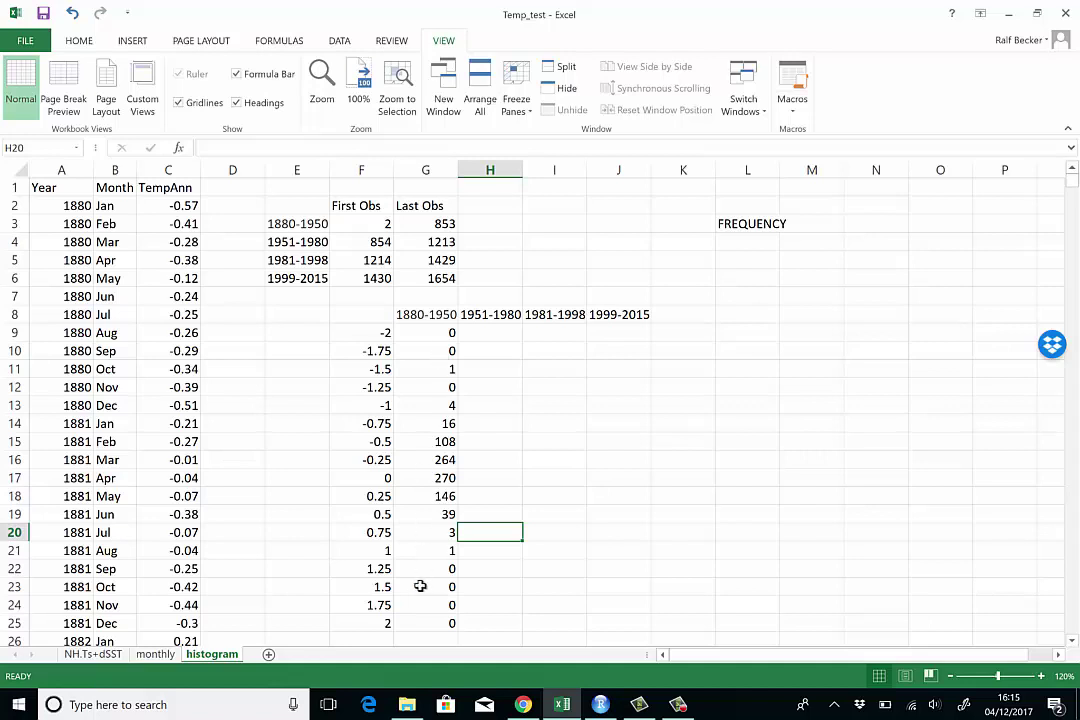
{"action": "left_click", "coordinate": [430, 459]}
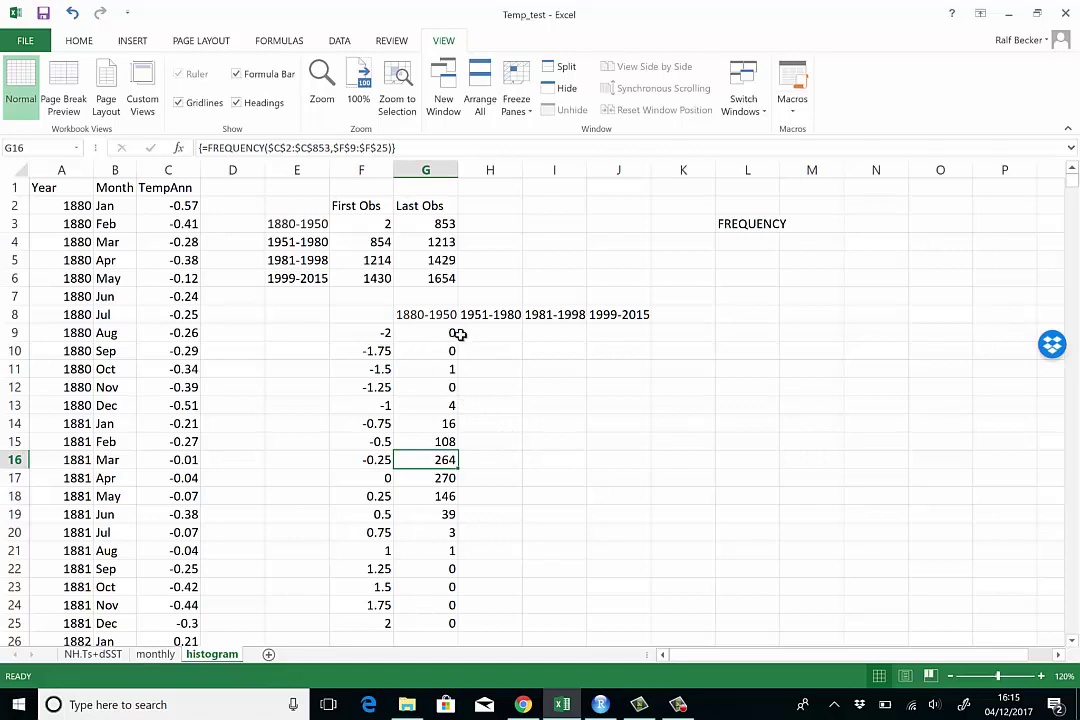
Insert a 2-D clustered column chart of the 1880-1950 frequencies in G9:G25, reposition it, and delete it
{"action": "left_click_drag", "start_coordinate": [444, 335], "coordinate": [428, 622]}
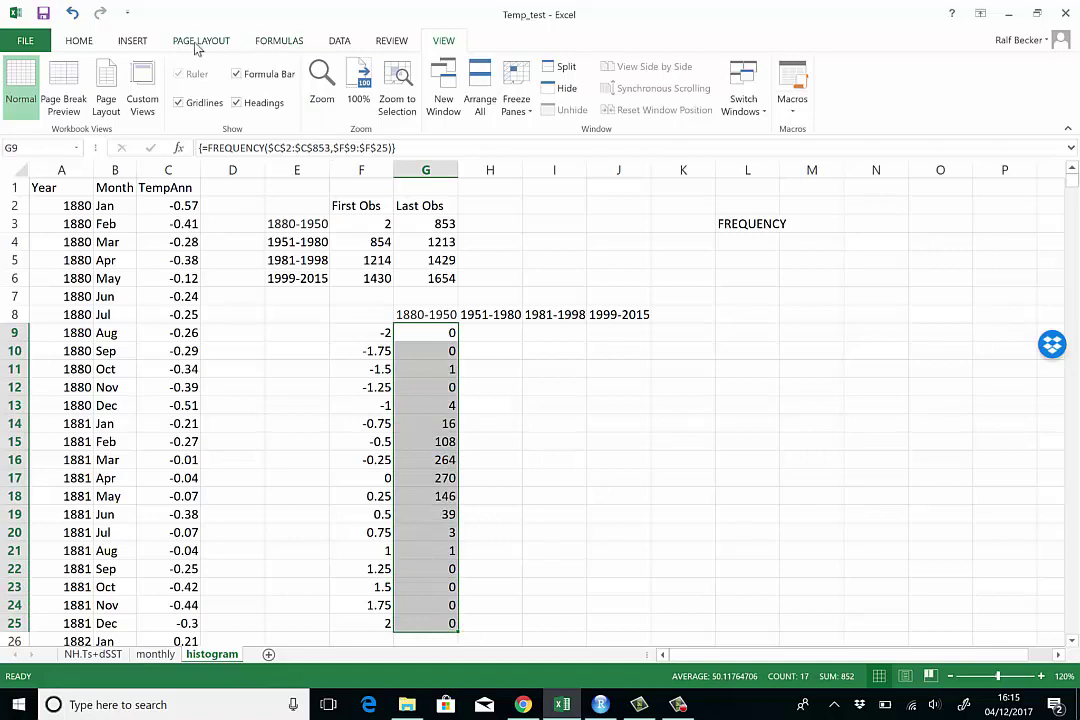
{"action": "left_click", "coordinate": [136, 41]}
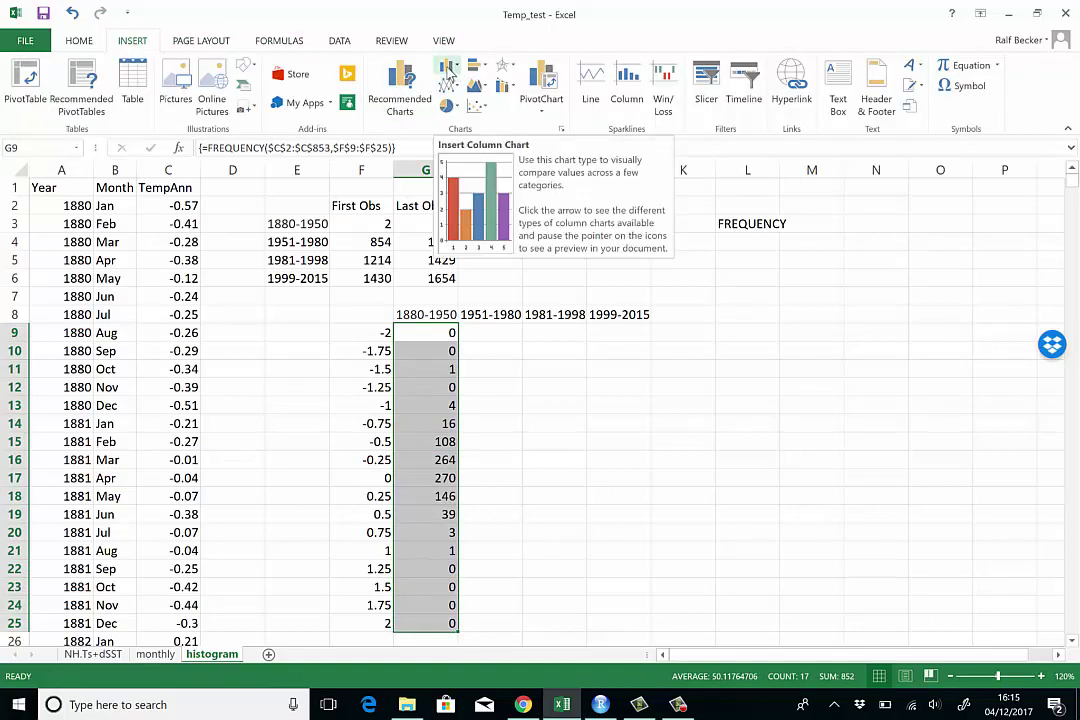
{"action": "left_click", "coordinate": [451, 68]}
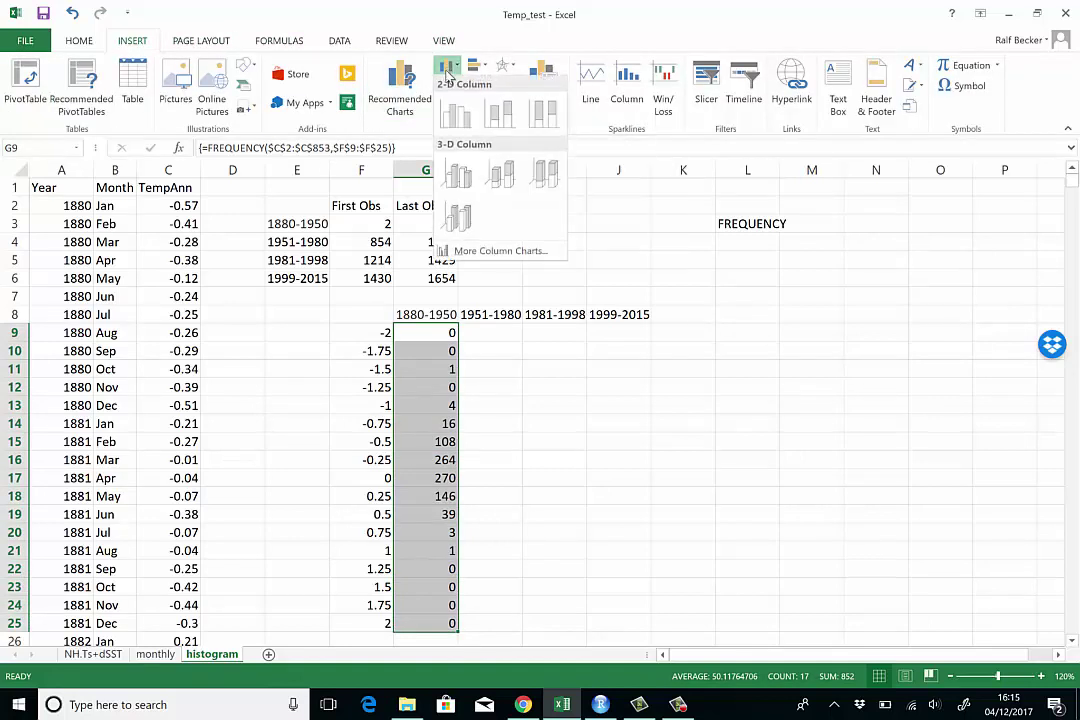
{"action": "left_click", "coordinate": [447, 116]}
{"action": "left_click_drag", "start_coordinate": [687, 309], "coordinate": [827, 327]}
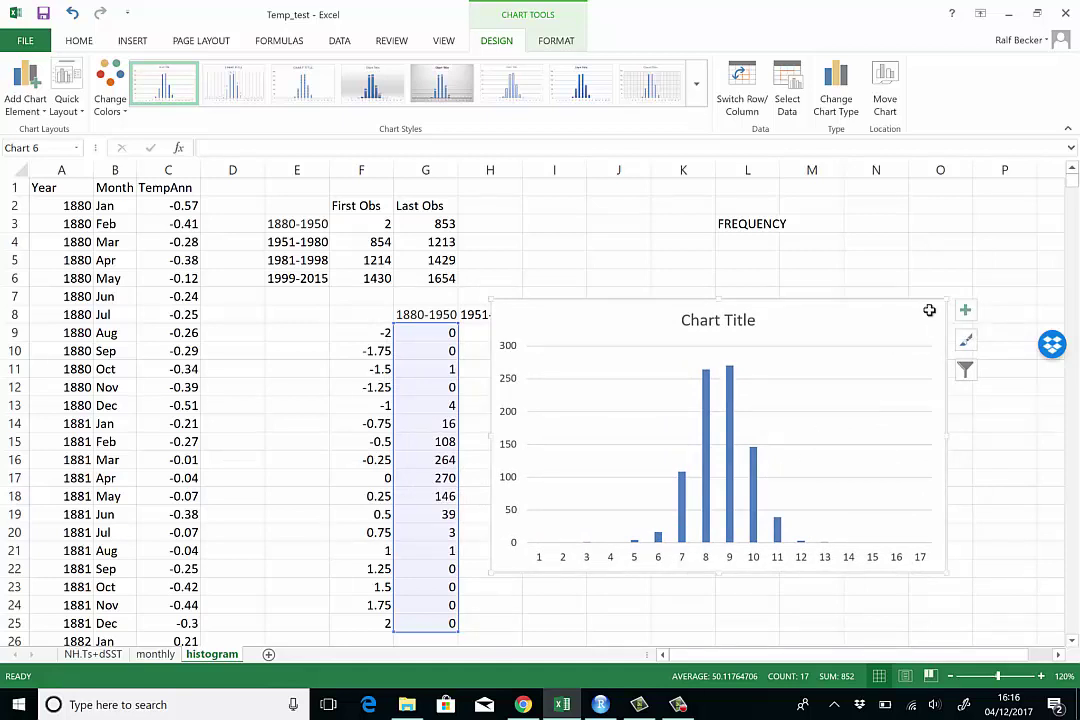
{"action": "key", "text": "Delete"}
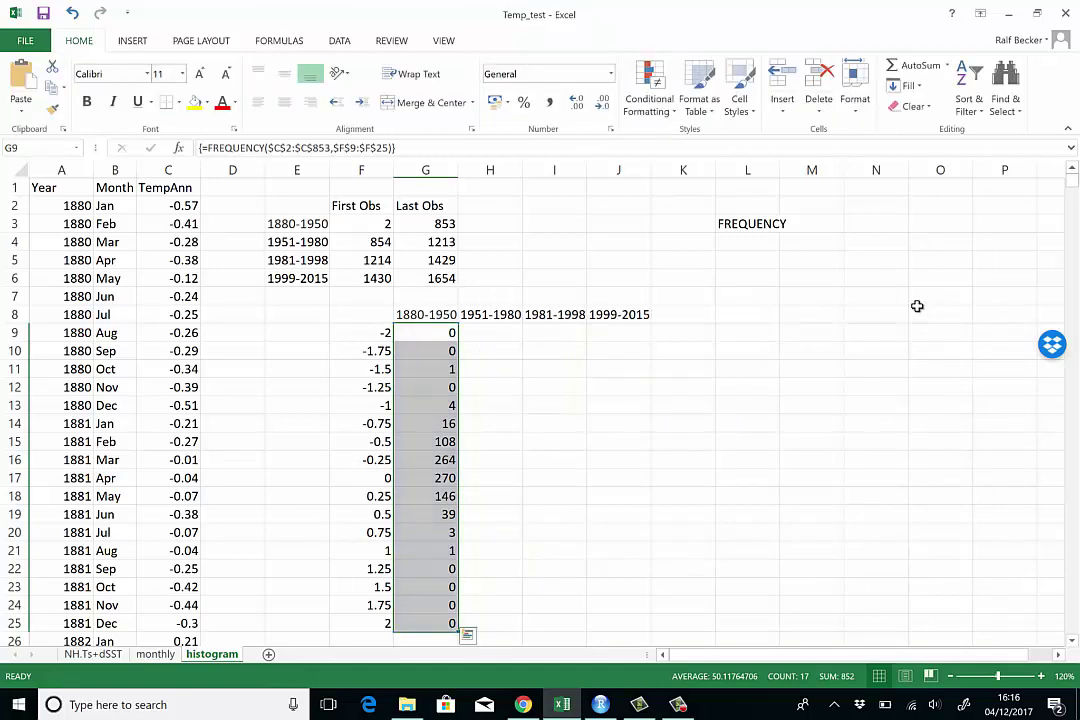
{"action": "left_click", "coordinate": [594, 410]}
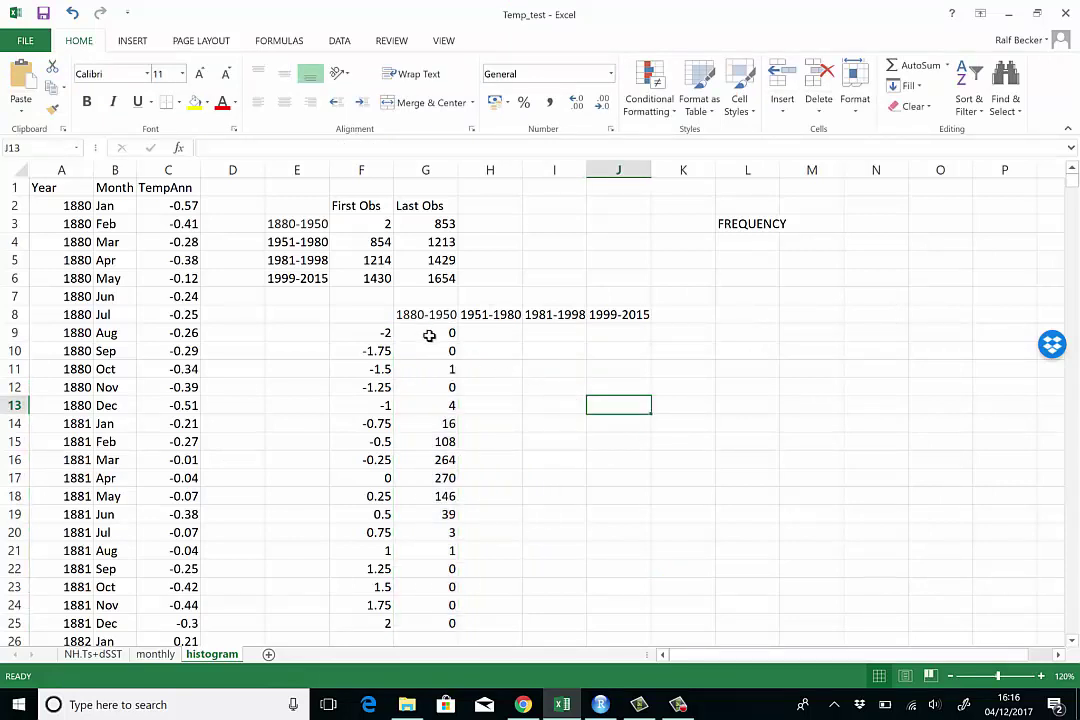
Copy the 1880-1950 FREQUENCY array formula in G9:G25 to the 1951-1980 column starting at H9
{"action": "left_click", "coordinate": [432, 368]}
{"action": "left_click_drag", "start_coordinate": [431, 336], "coordinate": [429, 621]}
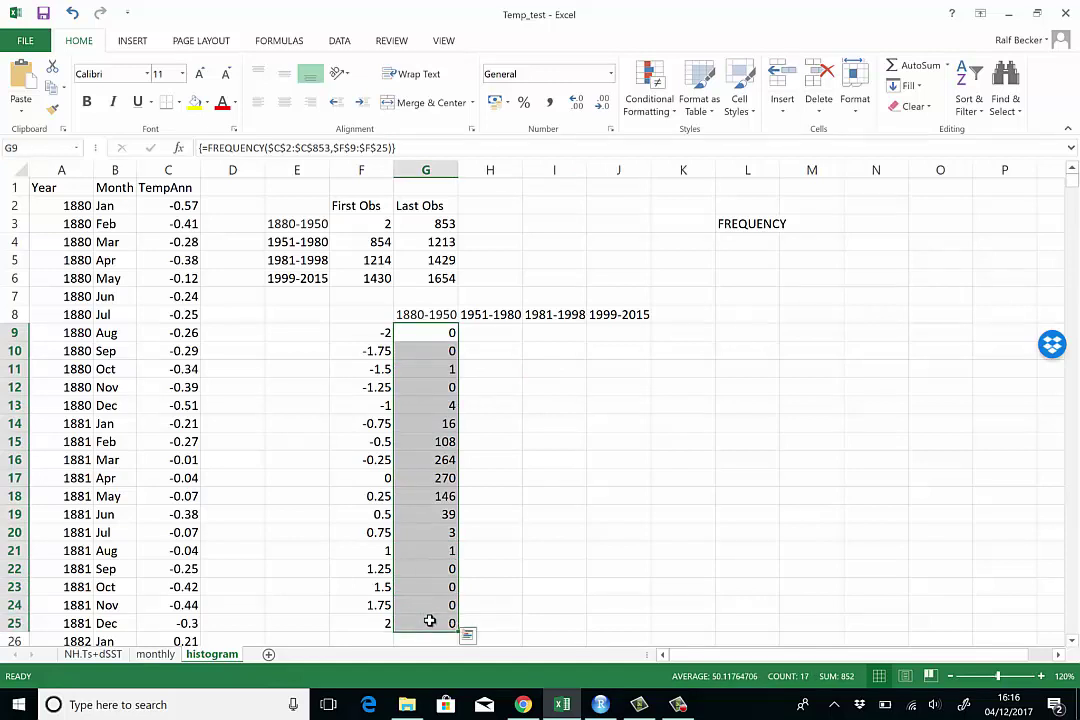
{"action": "key", "text": "ctrl+c"}
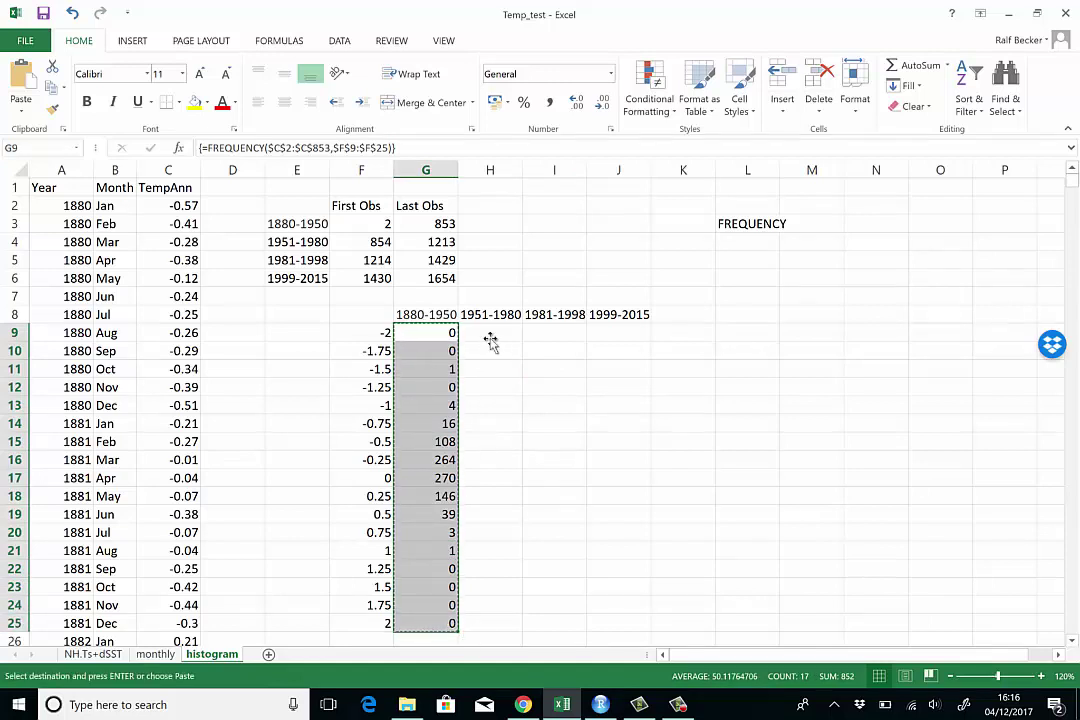
{"action": "left_click", "coordinate": [490, 340]}
{"action": "left_click", "coordinate": [431, 332]}
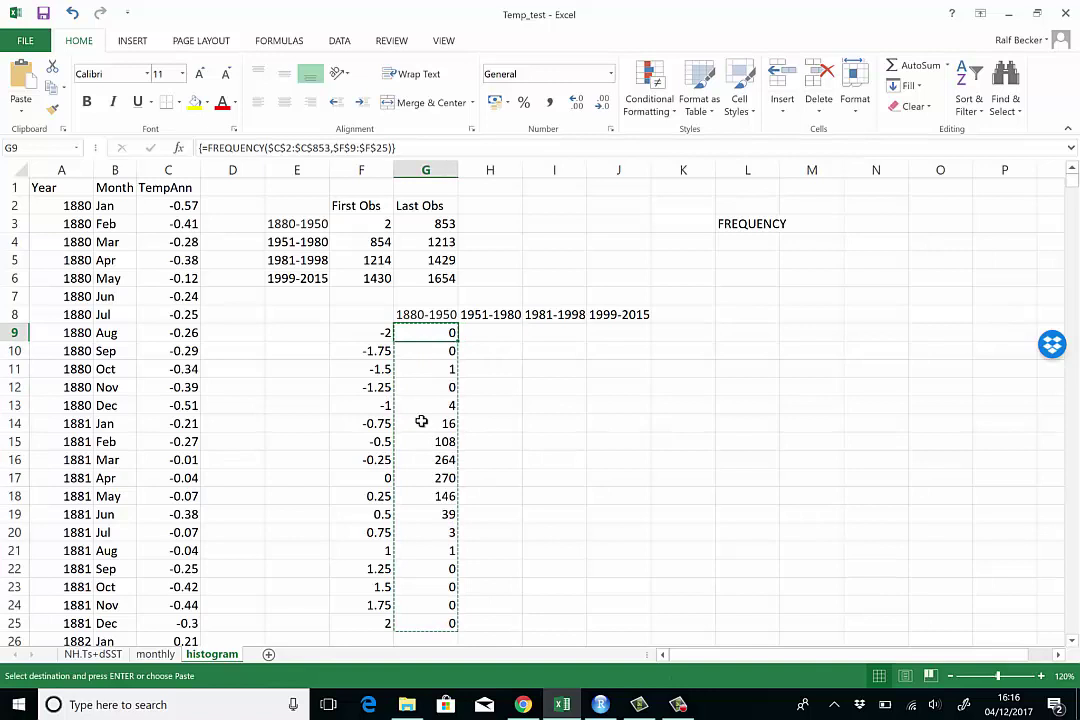
{"action": "left_click_drag", "start_coordinate": [421, 422], "coordinate": [426, 616]}
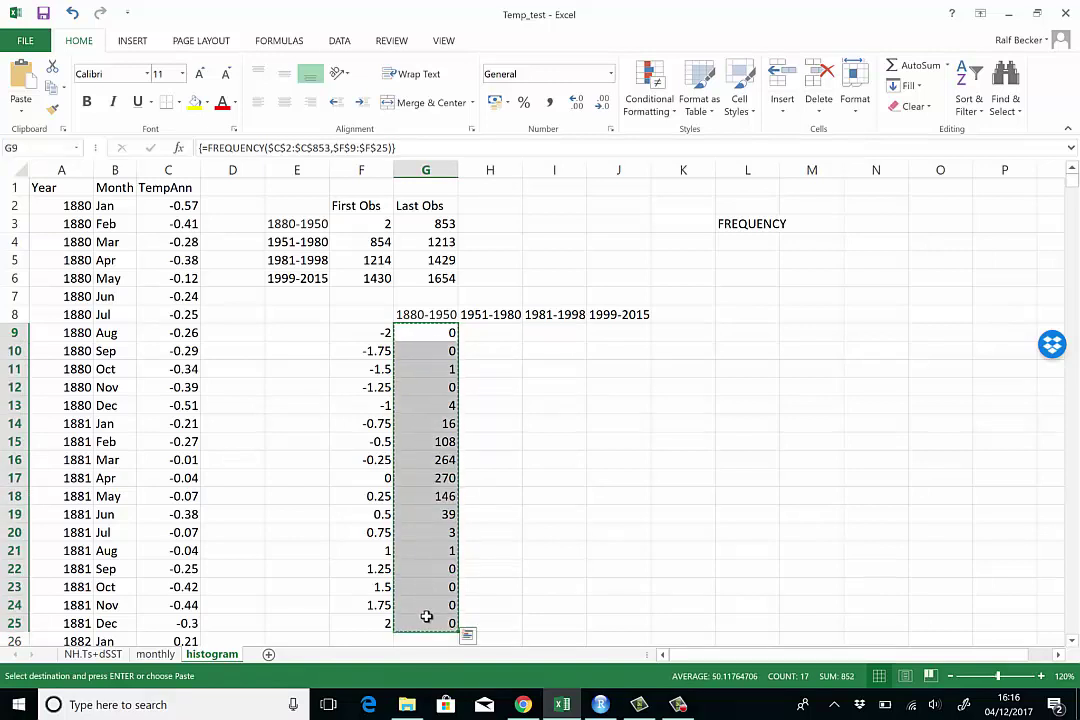
{"action": "left_click", "coordinate": [485, 340]}
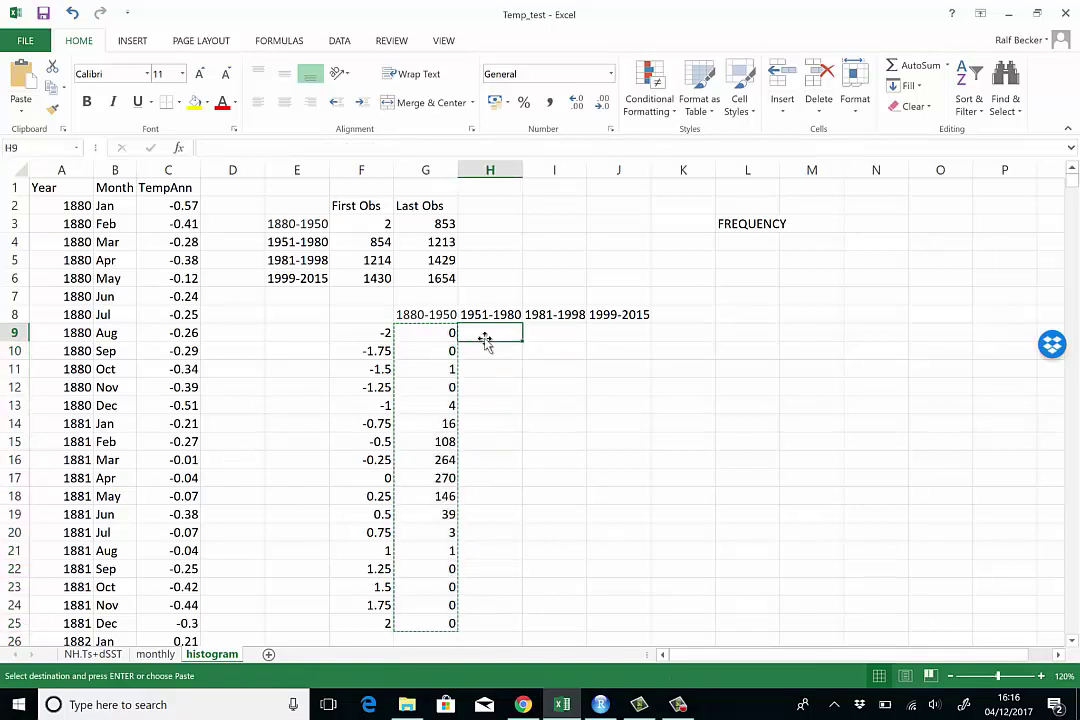
{"action": "key", "text": "ctrl+v"}
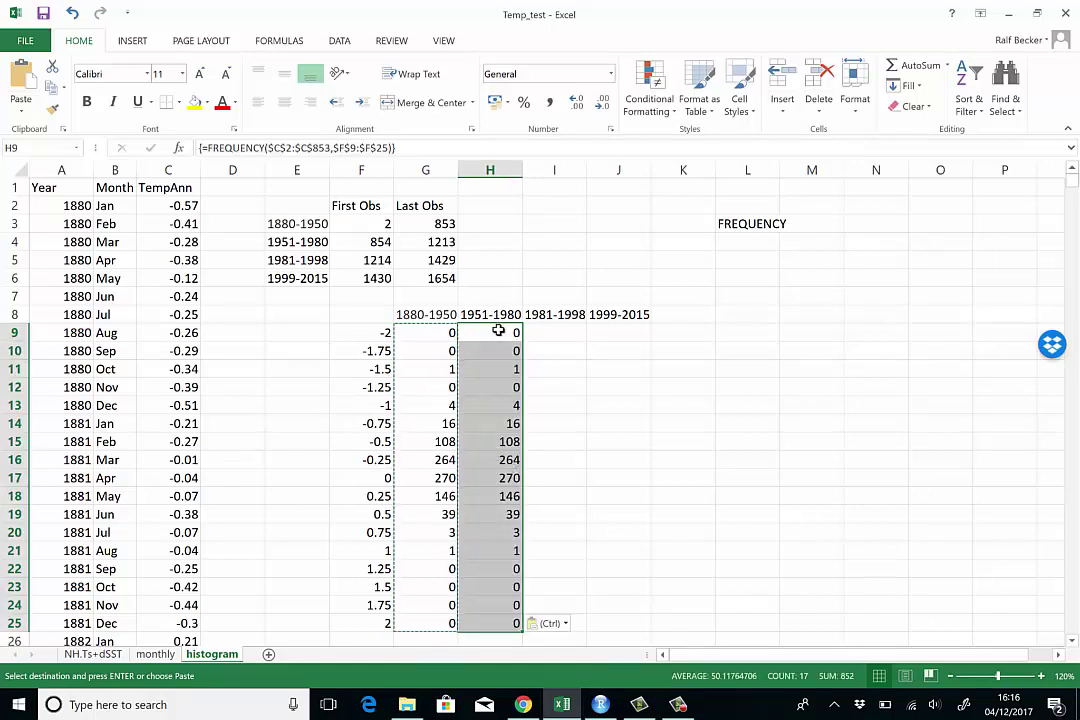
Change the data range of the H9:H25 formula to $C$854:$C$1213 and commit it as an array formula
{"action": "left_click", "coordinate": [498, 331]}
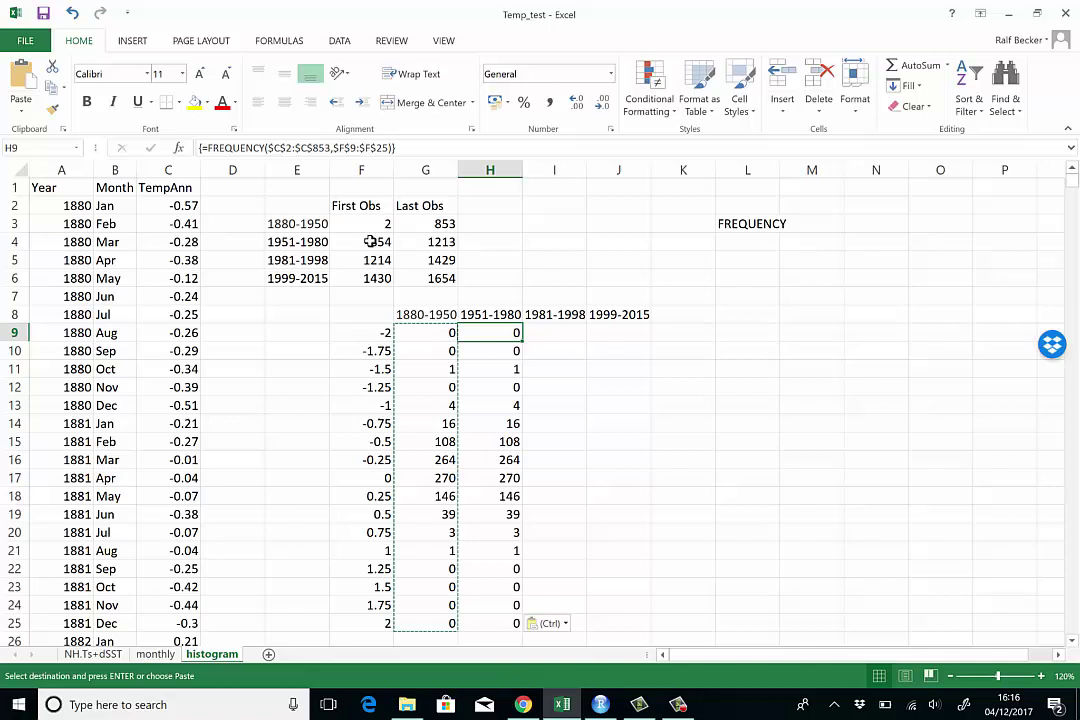
{"action": "left_click_drag", "start_coordinate": [372, 243], "coordinate": [432, 244]}
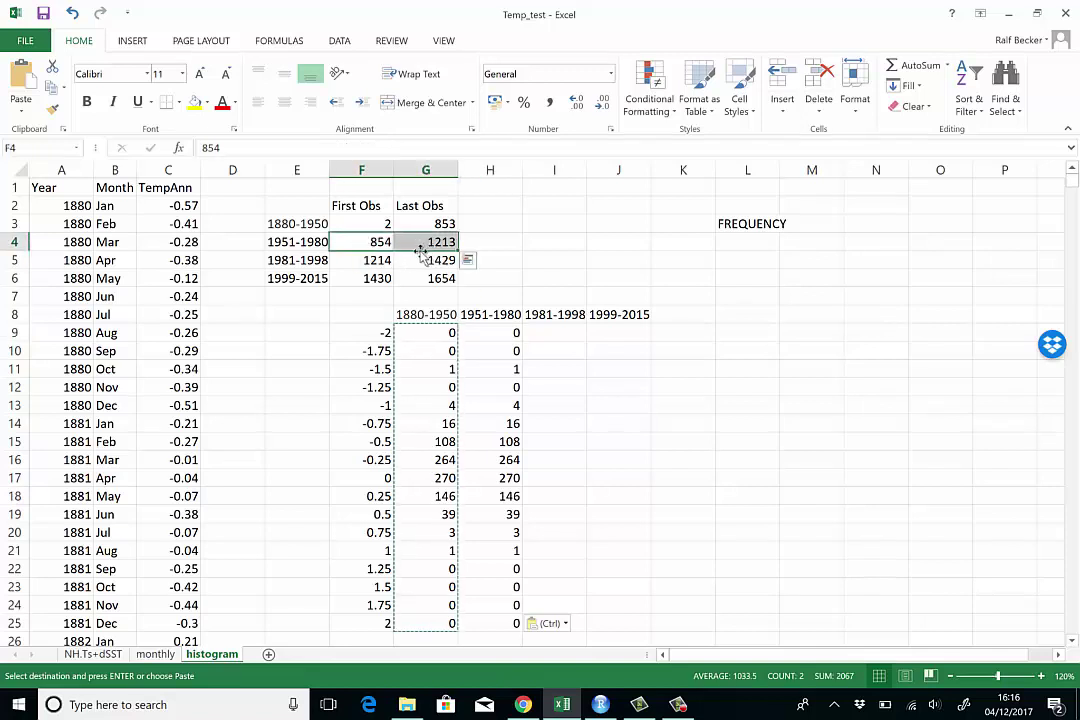
{"action": "key", "text": "Escape"}
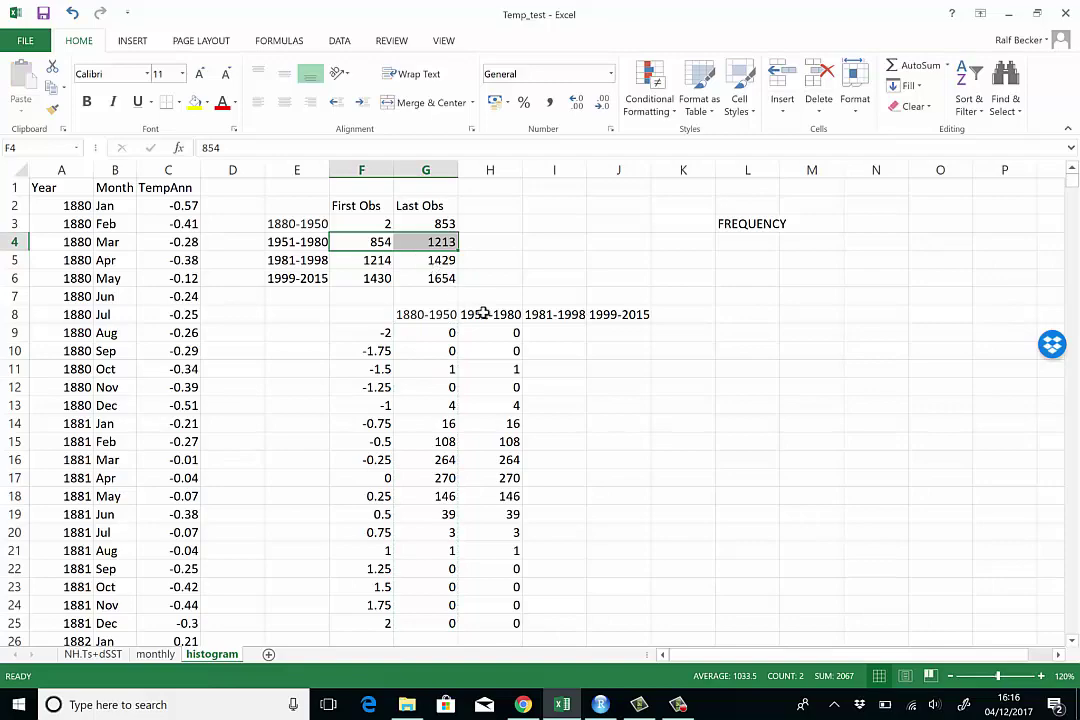
{"action": "left_click_drag", "start_coordinate": [484, 334], "coordinate": [482, 622]}
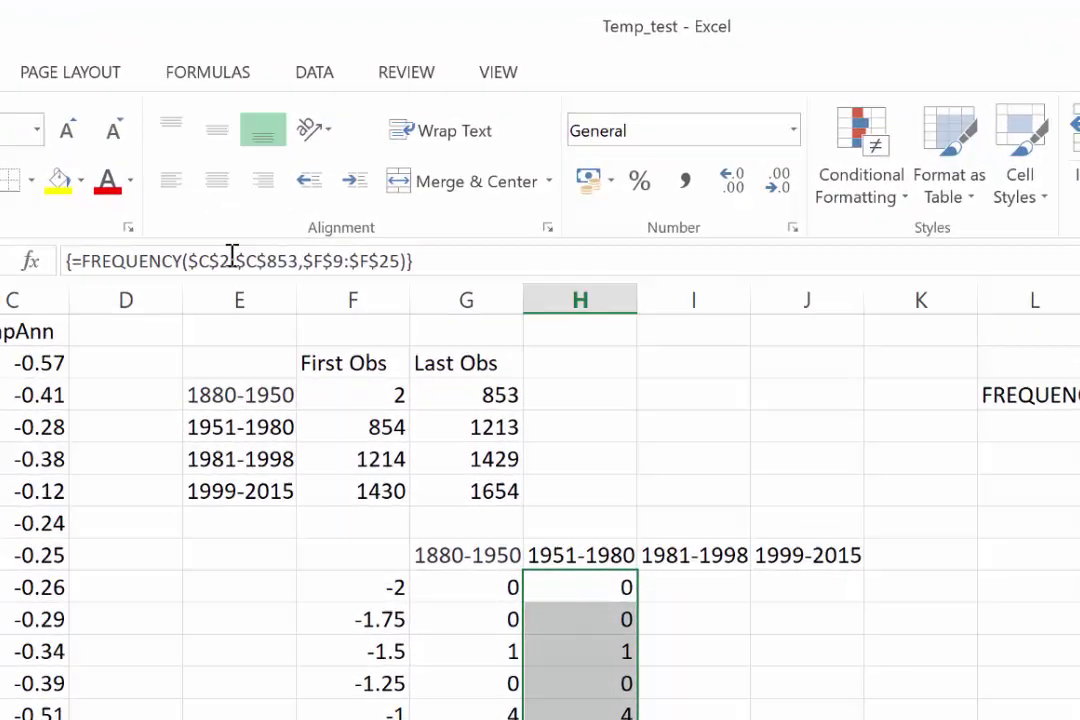
{"action": "left_click", "coordinate": [221, 264]}
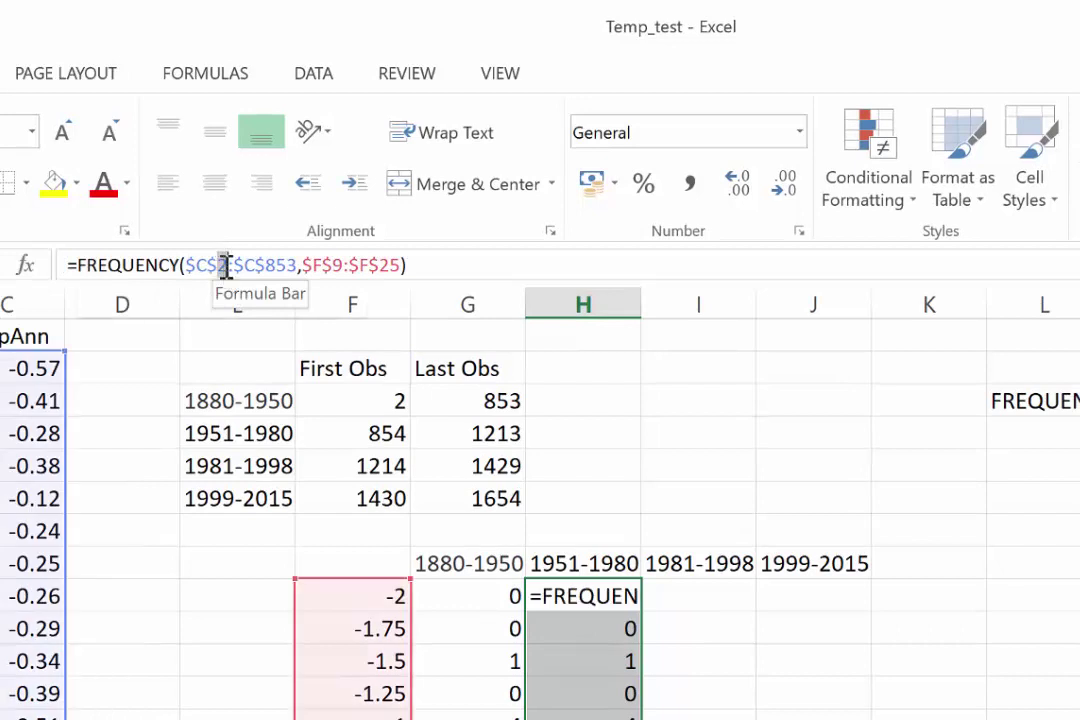
{"action": "left_click", "coordinate": [226, 265]}
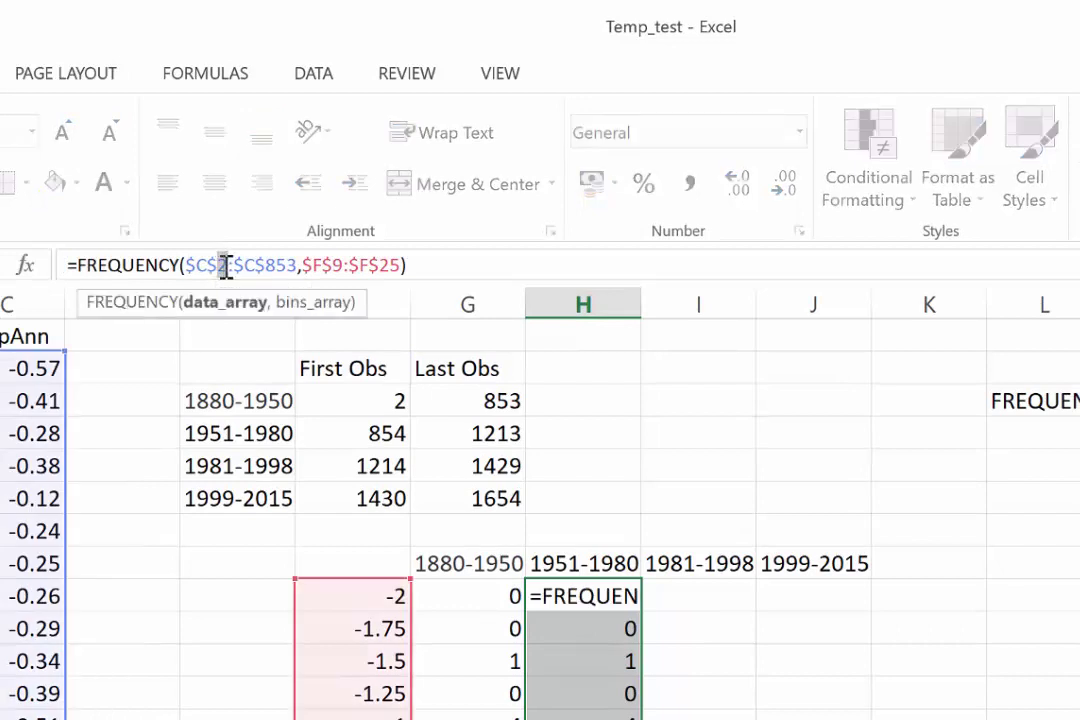
{"action": "type", "text": "854"}
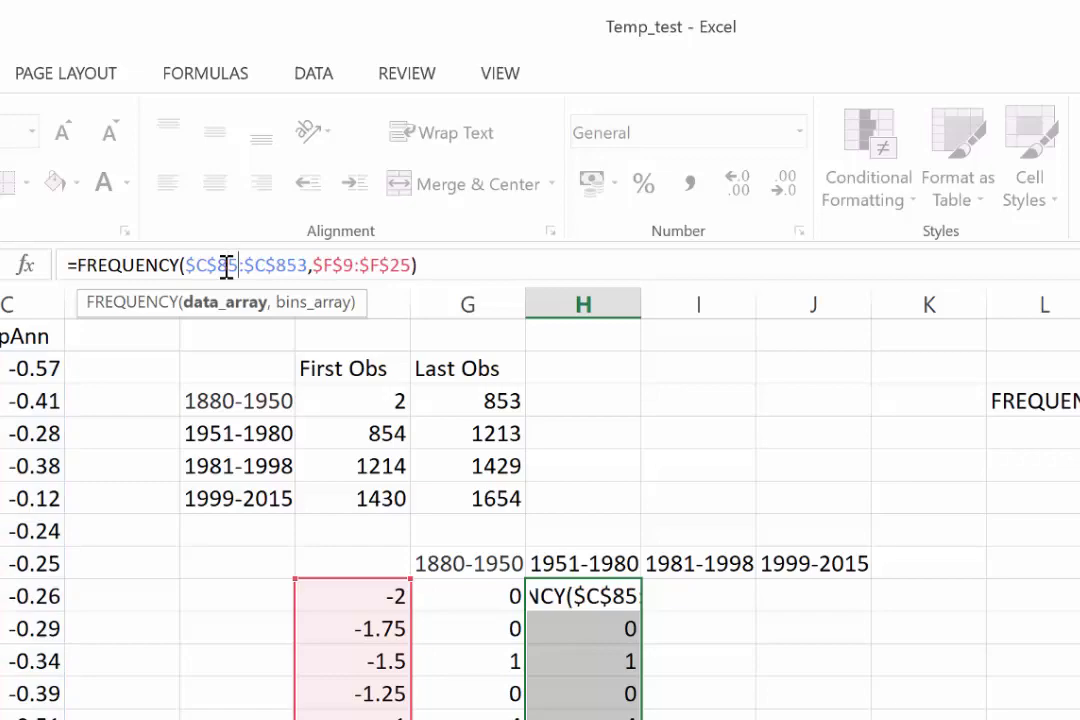
{"action": "left_click_drag", "start_coordinate": [288, 270], "coordinate": [320, 272]}
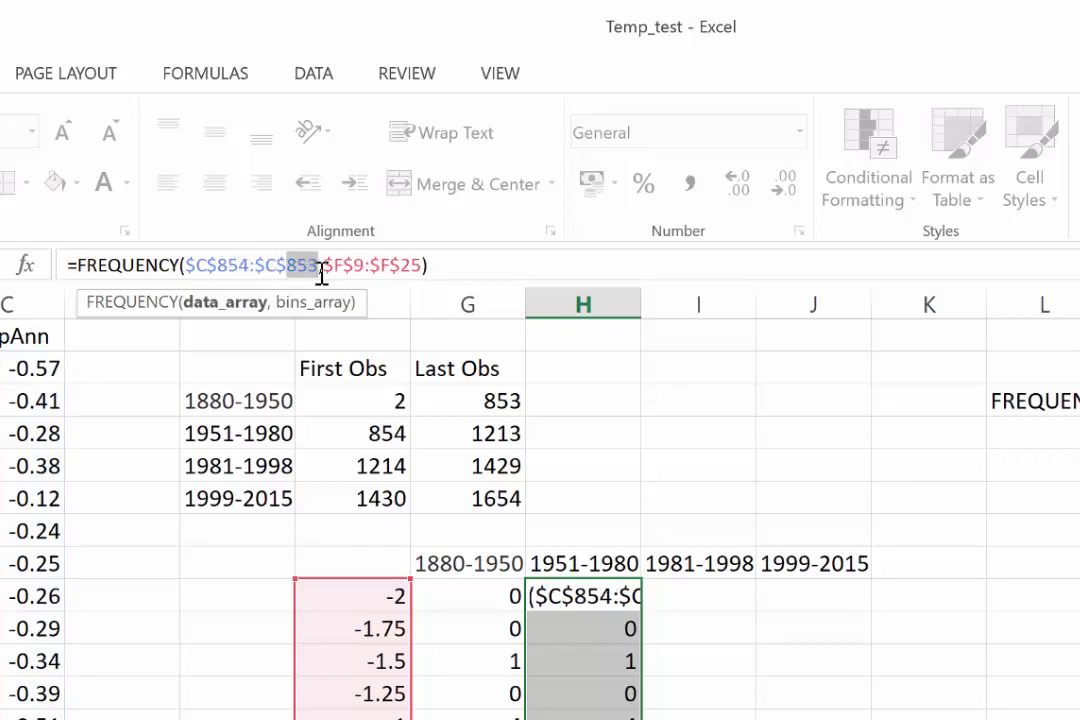
{"action": "type", "text": "1213"}
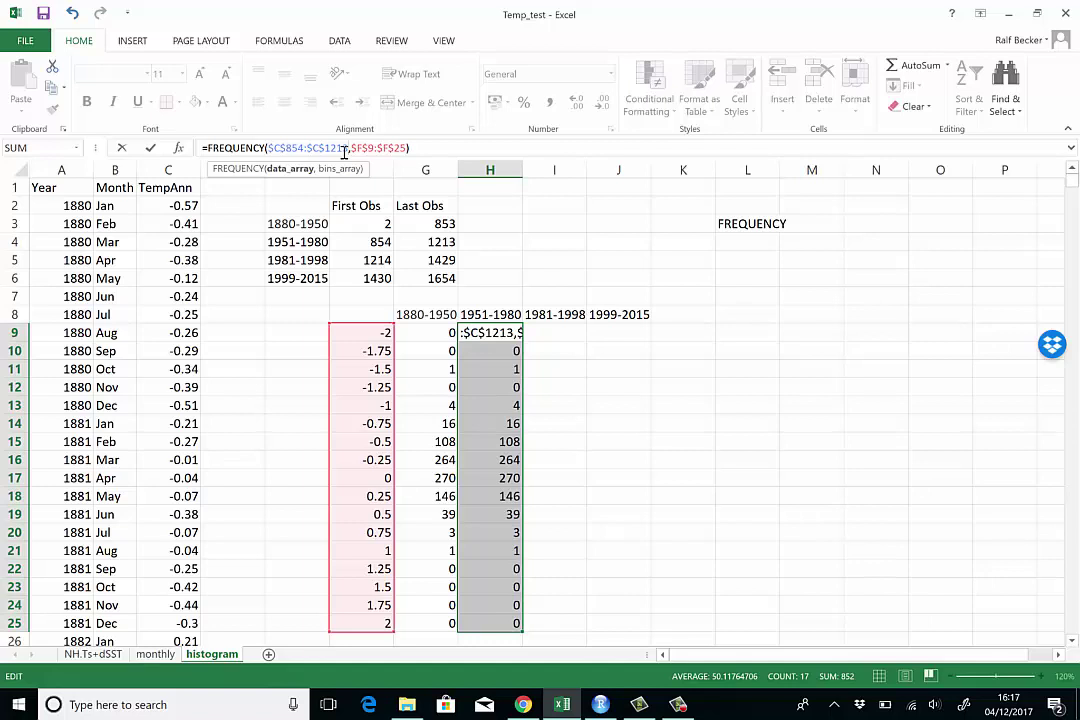
{"action": "key", "text": "ctrl+shift+Return"}
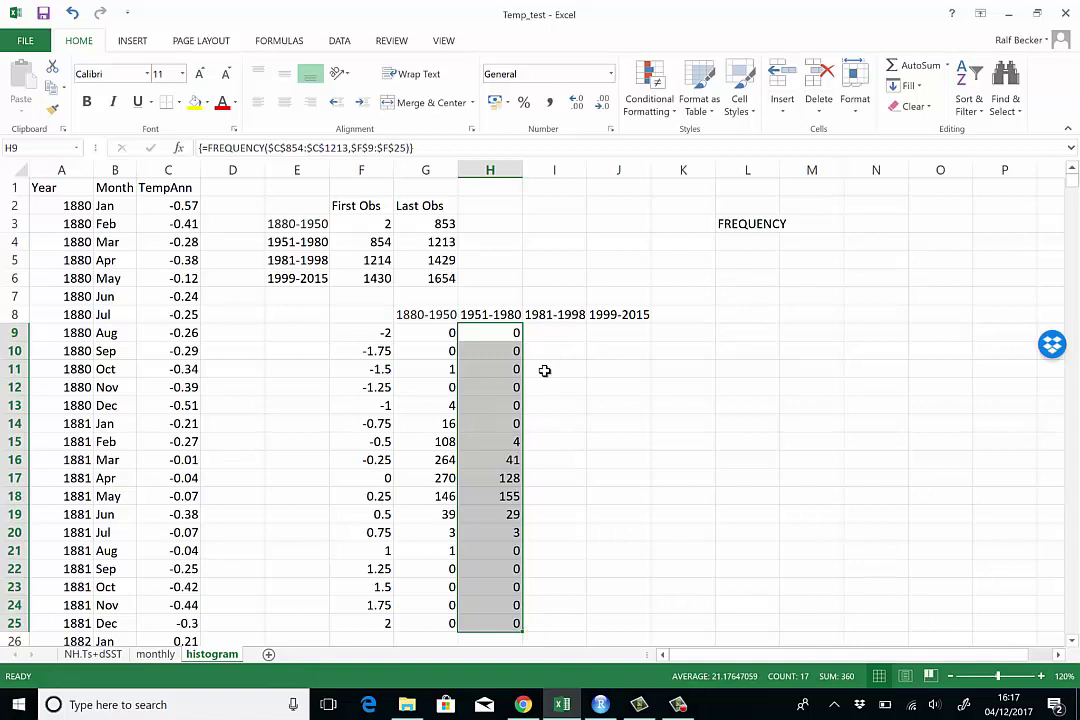
Copy the 1951-1980 array formula in H9:H25 to the 1981-1998 column starting at I9
{"action": "key", "text": "ctrl+c"}
{"action": "left_click", "coordinate": [557, 332]}
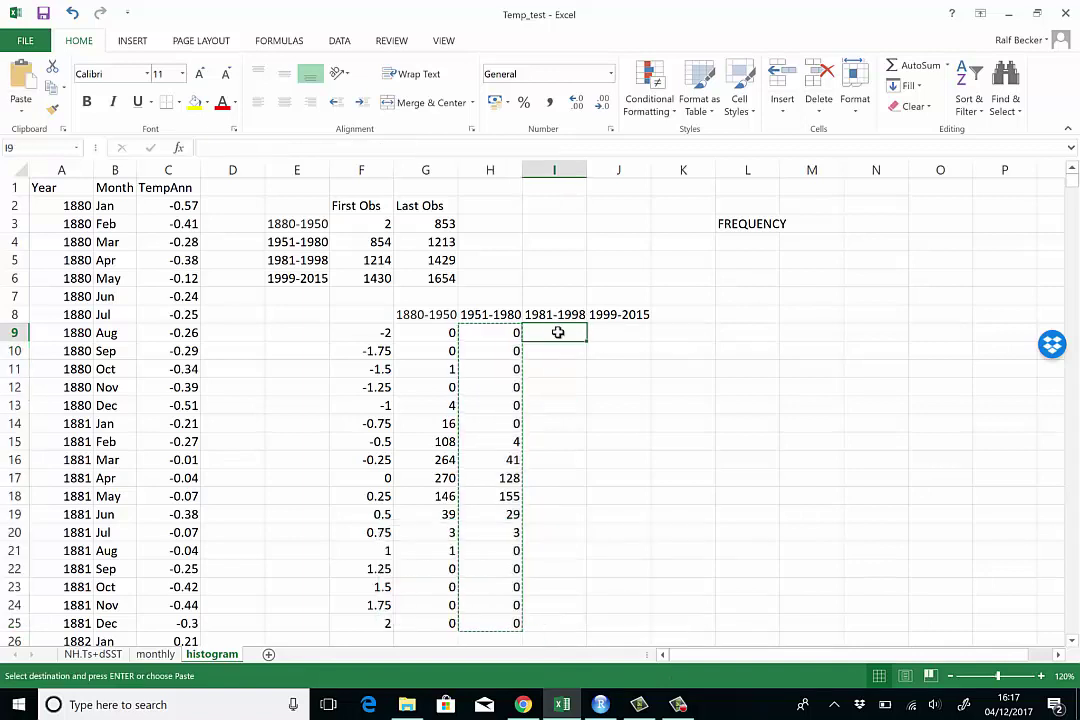
{"action": "key", "text": "ctrl+v"}
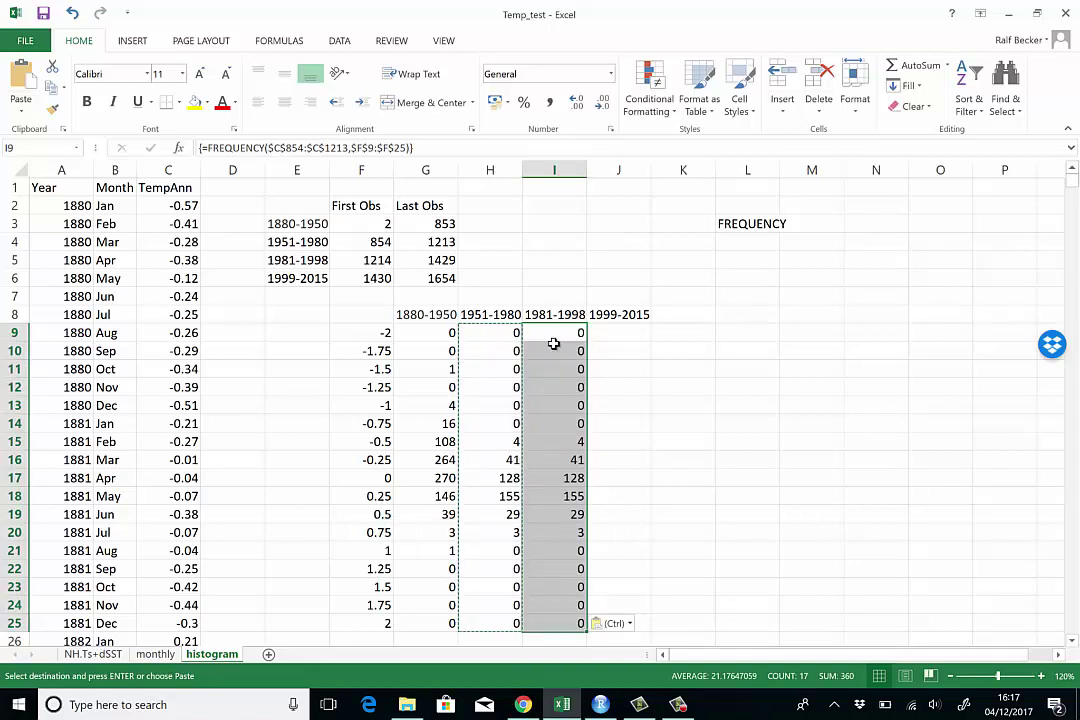
Change the data range of the I9:I25 formula to $C$1214:$C$1429 and commit it as an array formula
{"action": "left_click", "coordinate": [285, 148]}
{"action": "left_click_drag", "start_coordinate": [285, 148], "coordinate": [306, 148]}
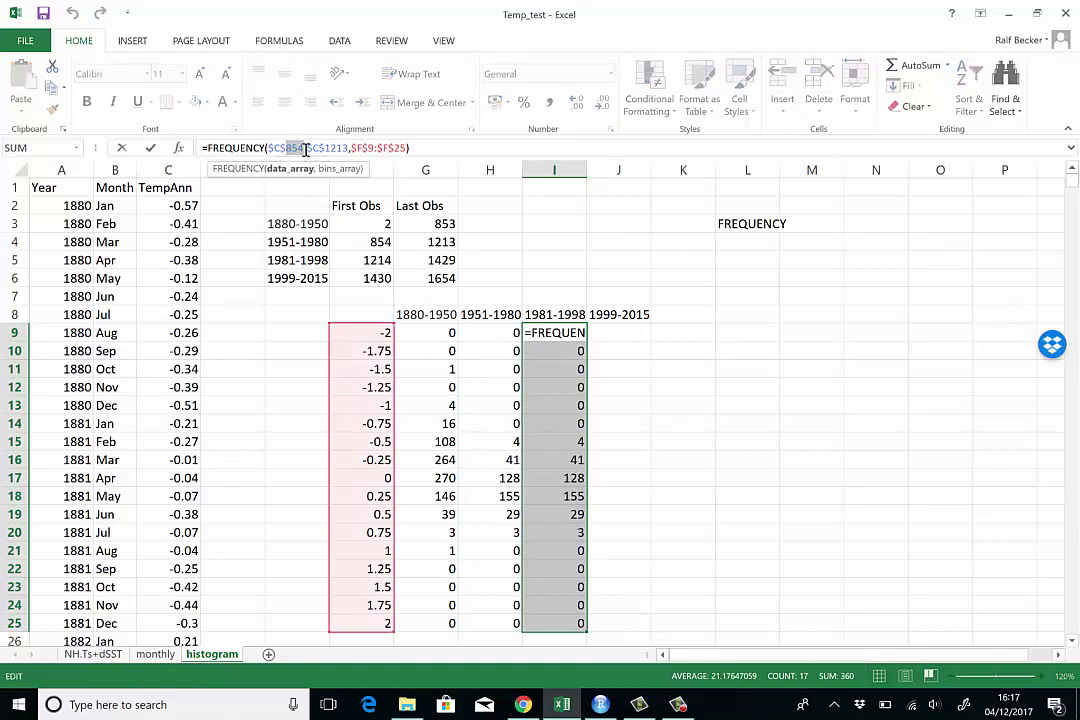
{"action": "type", "text": "1214"}
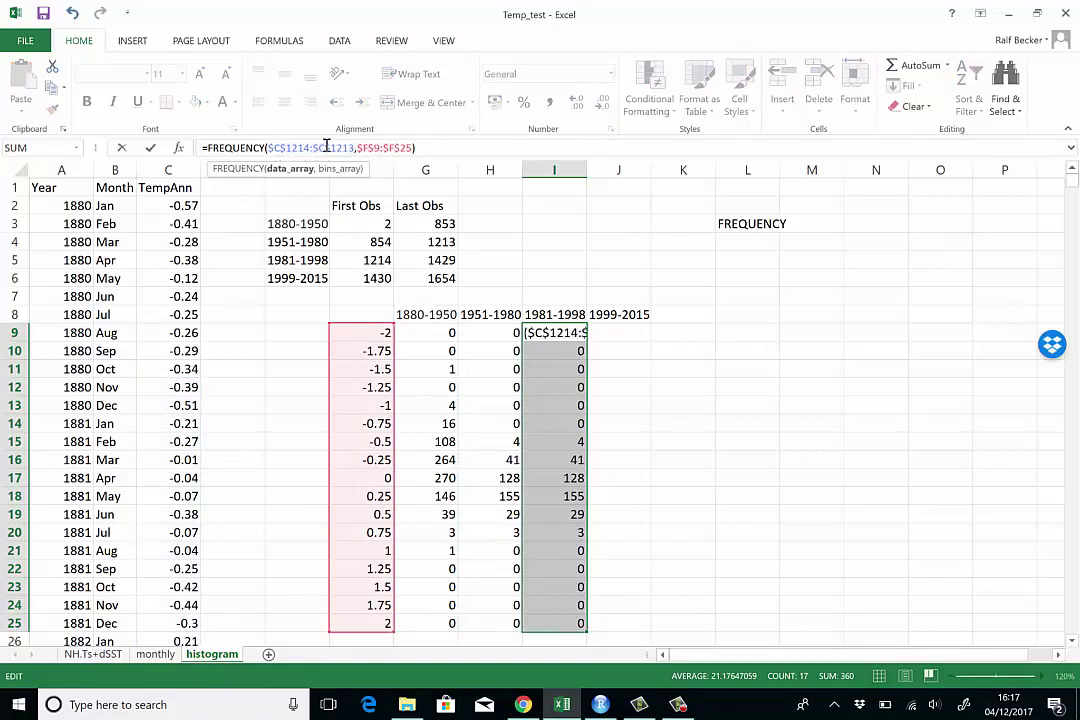
{"action": "left_click_drag", "start_coordinate": [332, 148], "coordinate": [353, 150]}
{"action": "type", "text": "1429"}
{"action": "key", "text": "ctrl+shift+Return"}
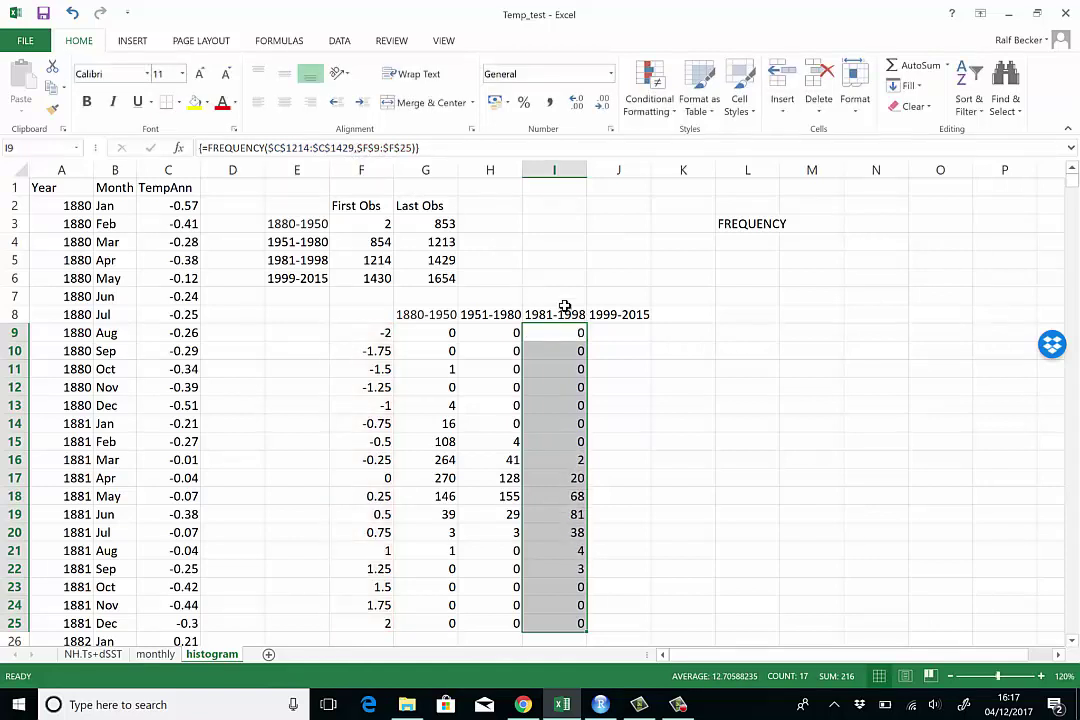
Copy the 1981-1998 array formula in I9:I25 to the 1999-2015 column starting at J9
{"action": "key", "text": "ctrl+c"}
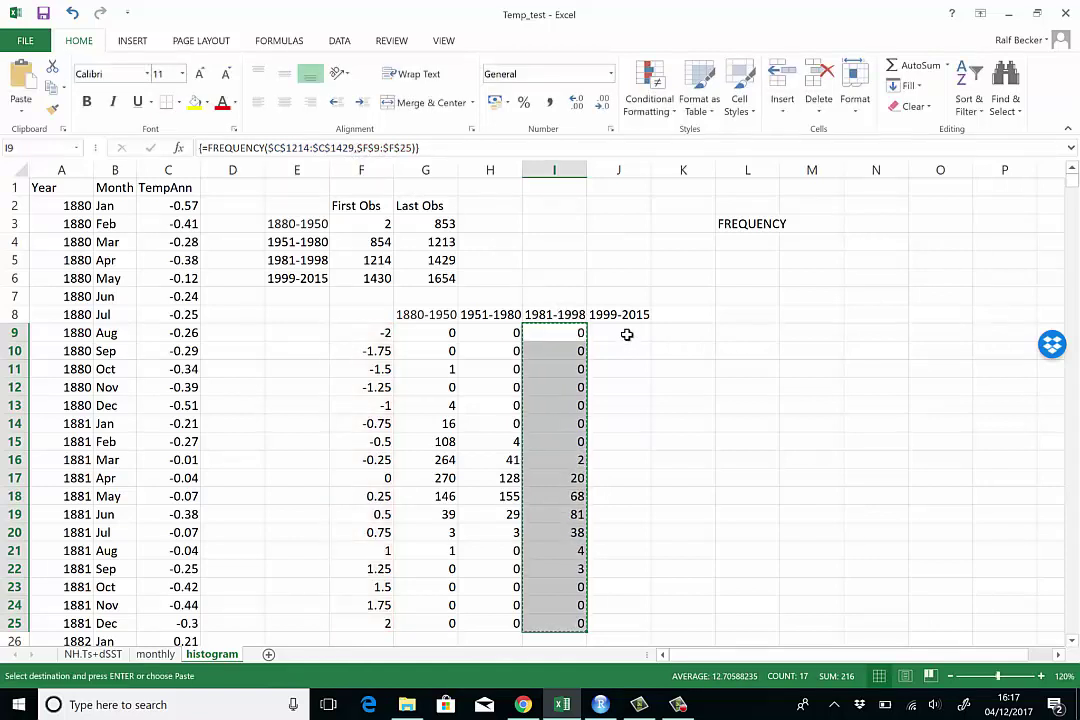
{"action": "left_click", "coordinate": [627, 334]}
{"action": "key", "text": "ctrl+v"}
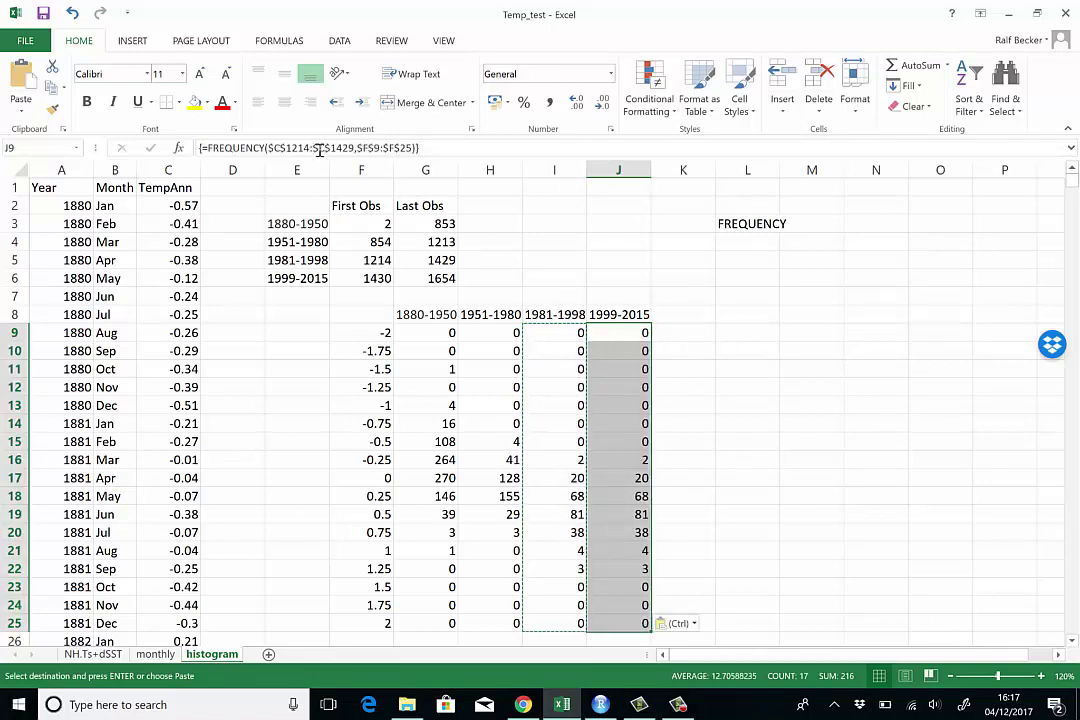
Change the data range of the J9:J25 formula to $C$1430:$C$1654 and commit it as an array formula
{"action": "left_click", "coordinate": [290, 148]}
{"action": "left_click_drag", "start_coordinate": [290, 148], "coordinate": [308, 150]}
{"action": "type", "text": "1430"}
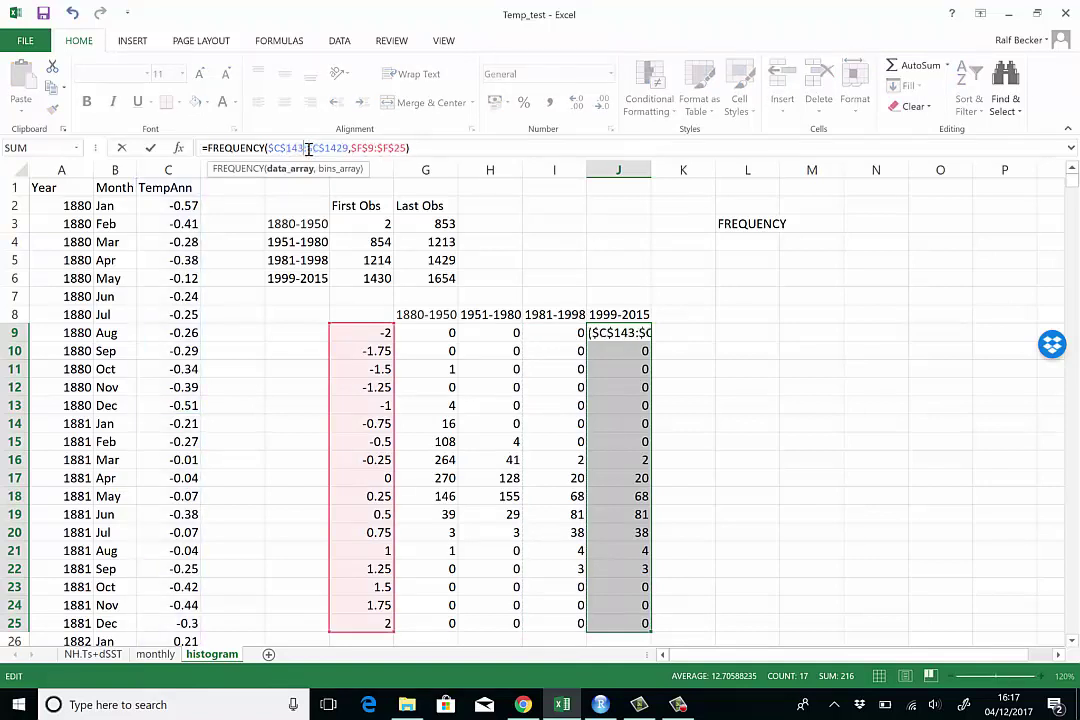
{"action": "left_click_drag", "start_coordinate": [332, 148], "coordinate": [343, 148]}
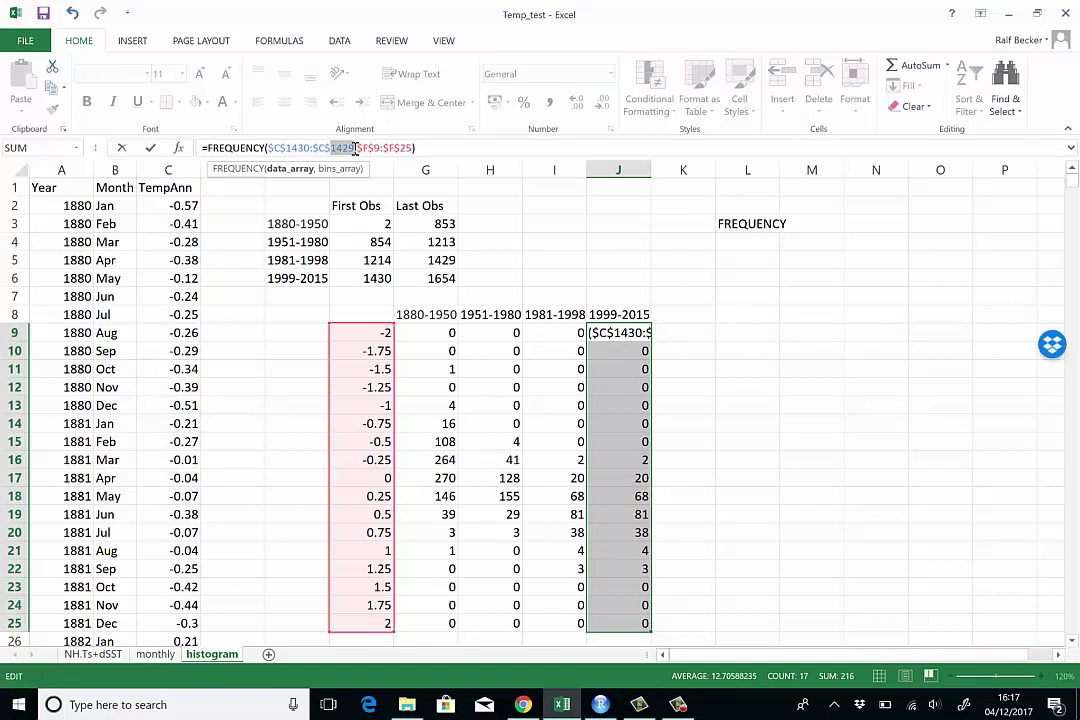
{"action": "type", "text": "1654"}
{"action": "key", "text": "ctrl+shift+Return"}
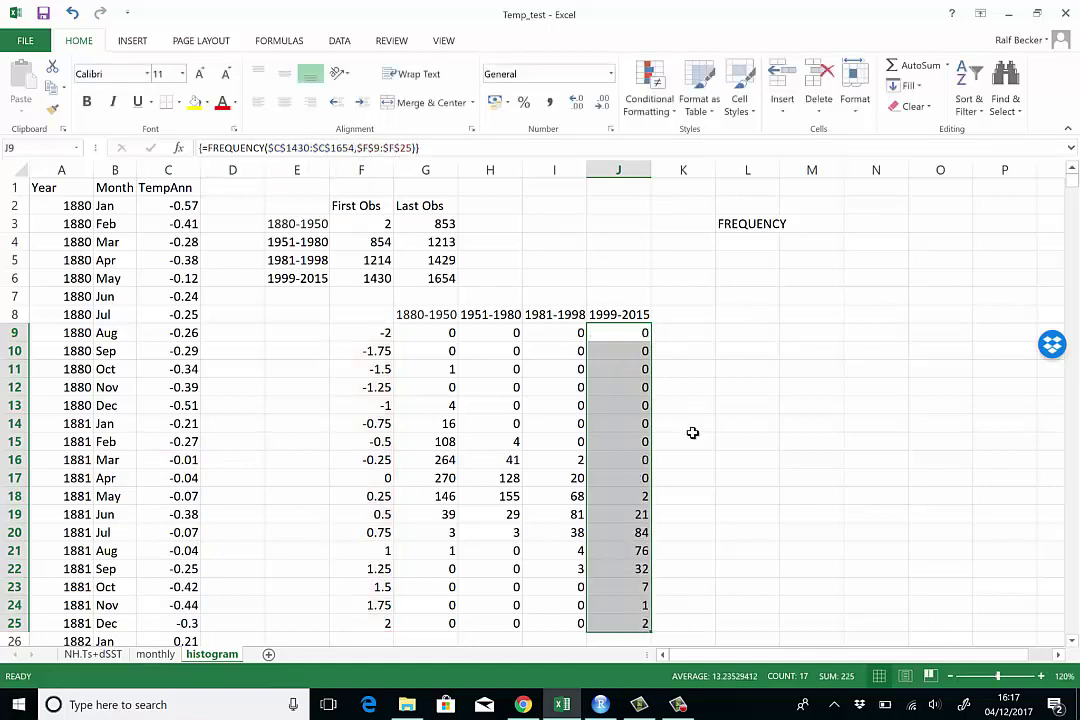
{"action": "left_click", "coordinate": [692, 434]}
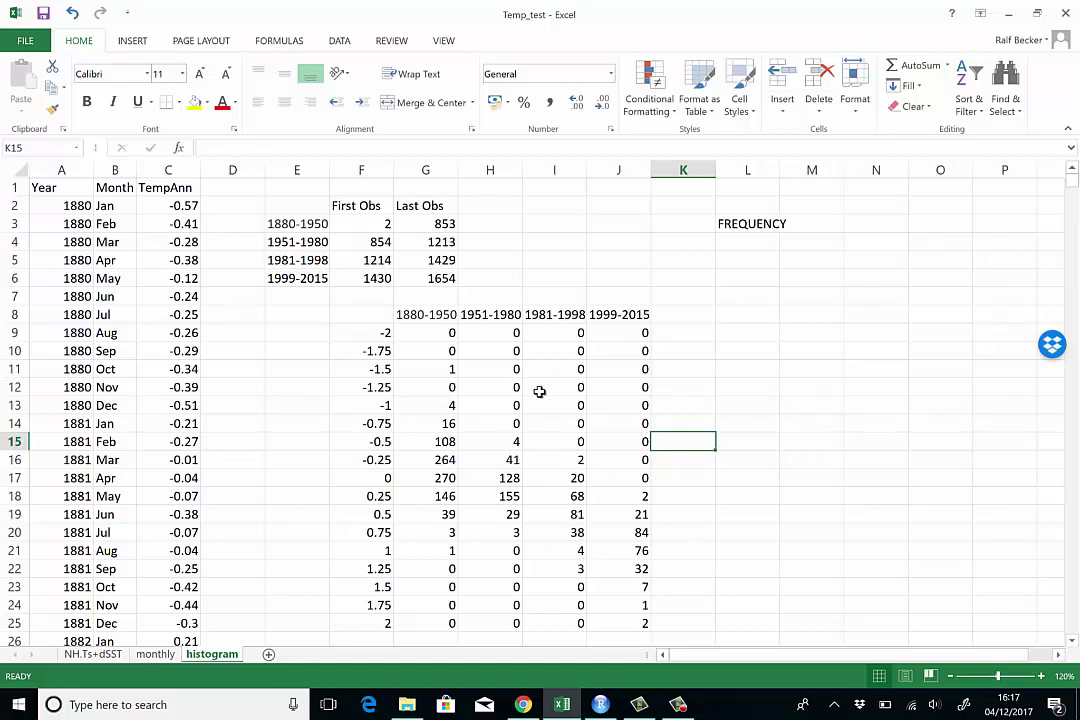
{"action": "left_click", "coordinate": [431, 316]}
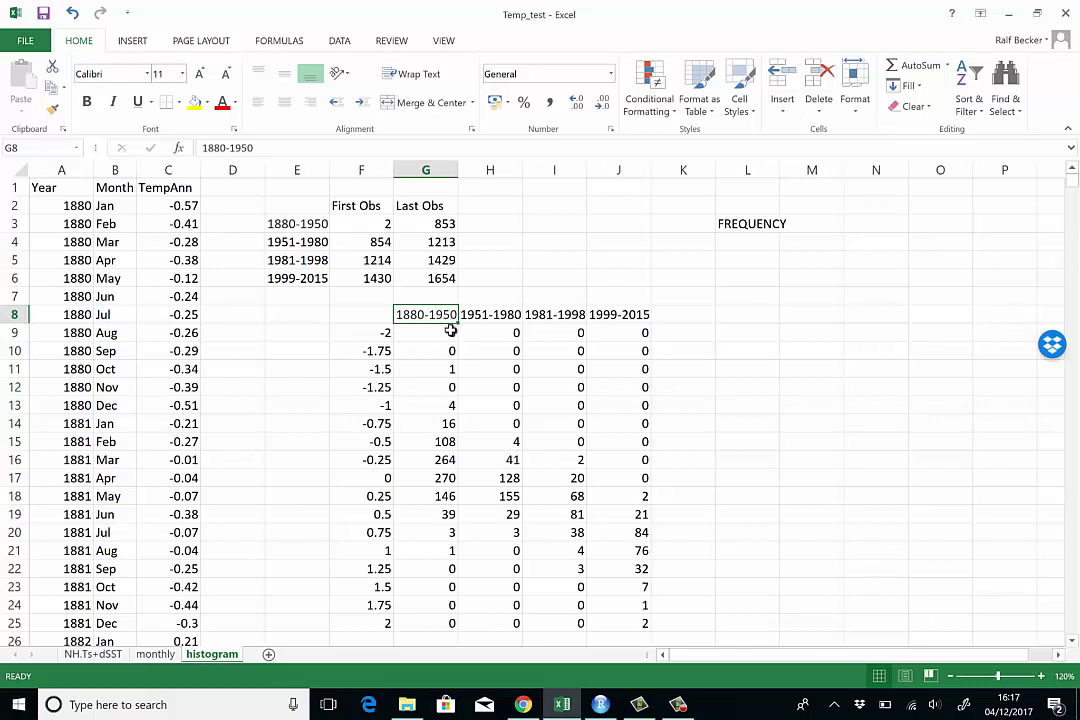
{"action": "left_click", "coordinate": [485, 314]}
{"action": "left_click", "coordinate": [541, 316]}
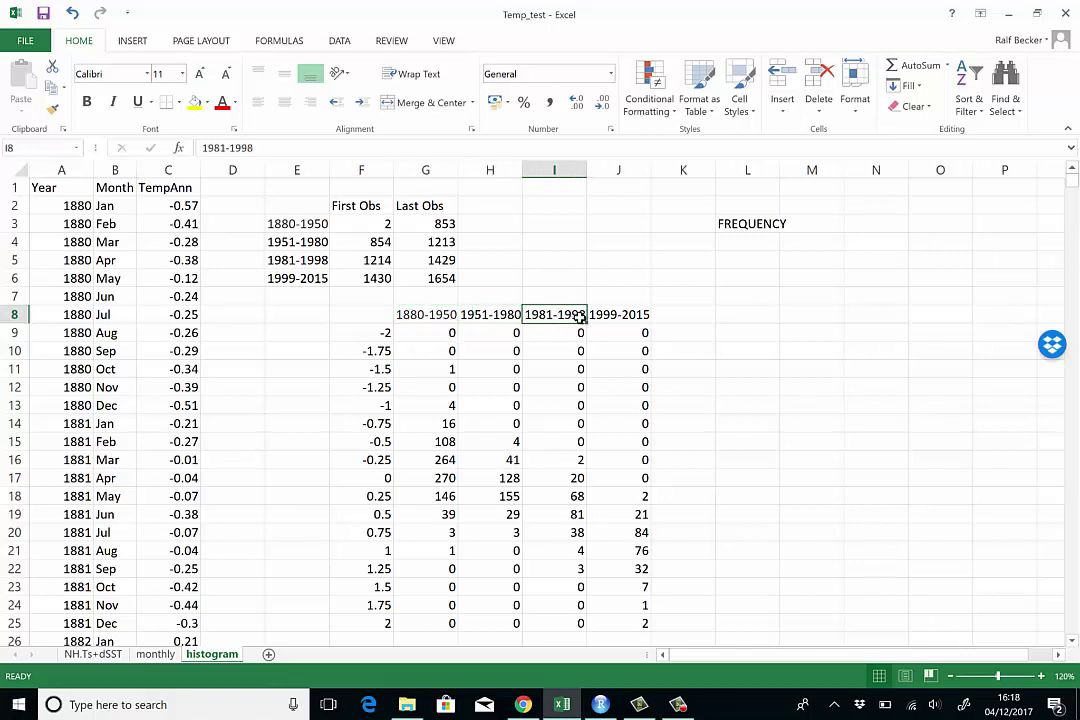
{"action": "left_click", "coordinate": [620, 314]}
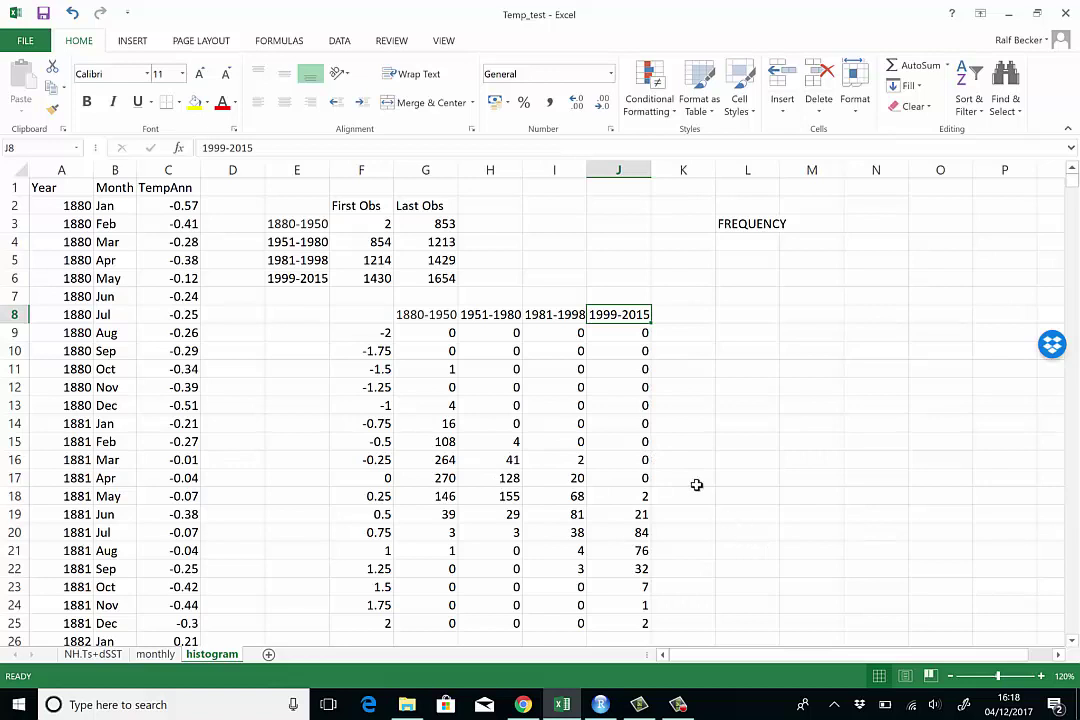
{"action": "left_click", "coordinate": [689, 408]}
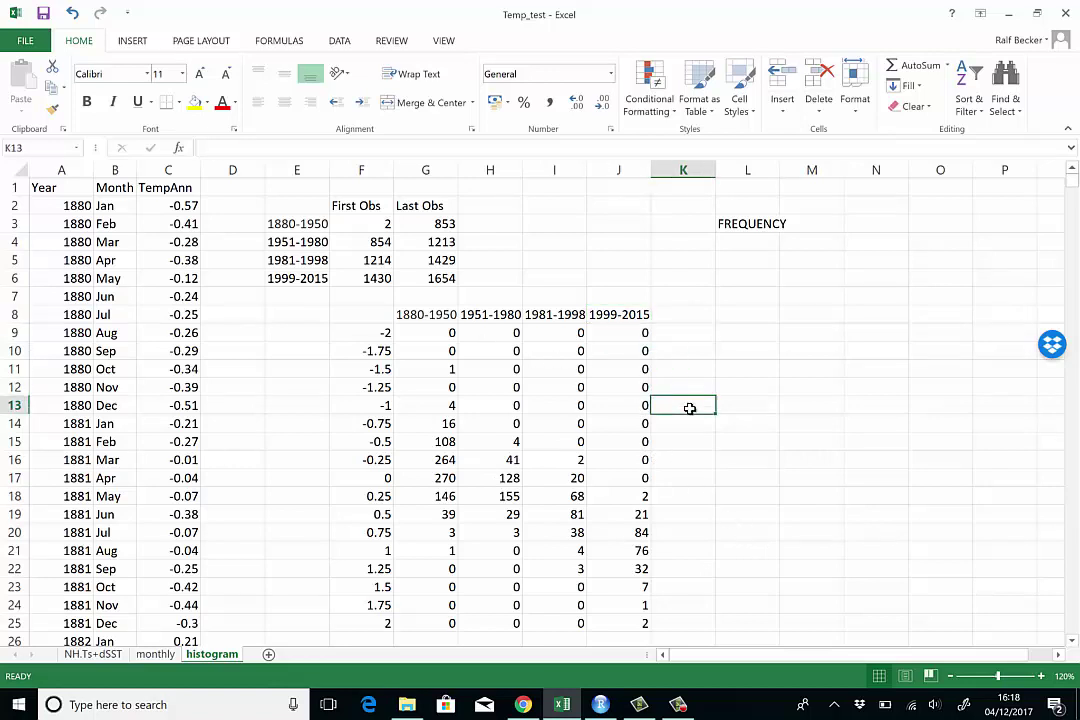
Insert a 3-D Column chart of the four periods' frequencies in G9:J25, with the series arranged in depth
{"action": "left_click_drag", "start_coordinate": [436, 332], "coordinate": [636, 621]}
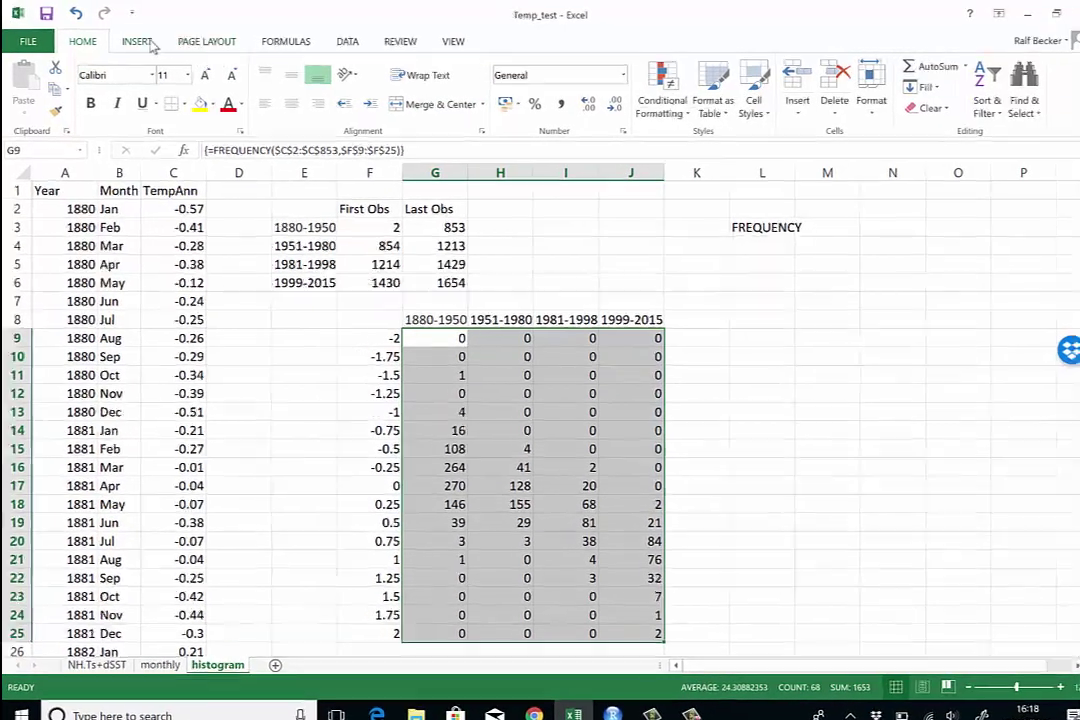
{"action": "left_click", "coordinate": [140, 42]}
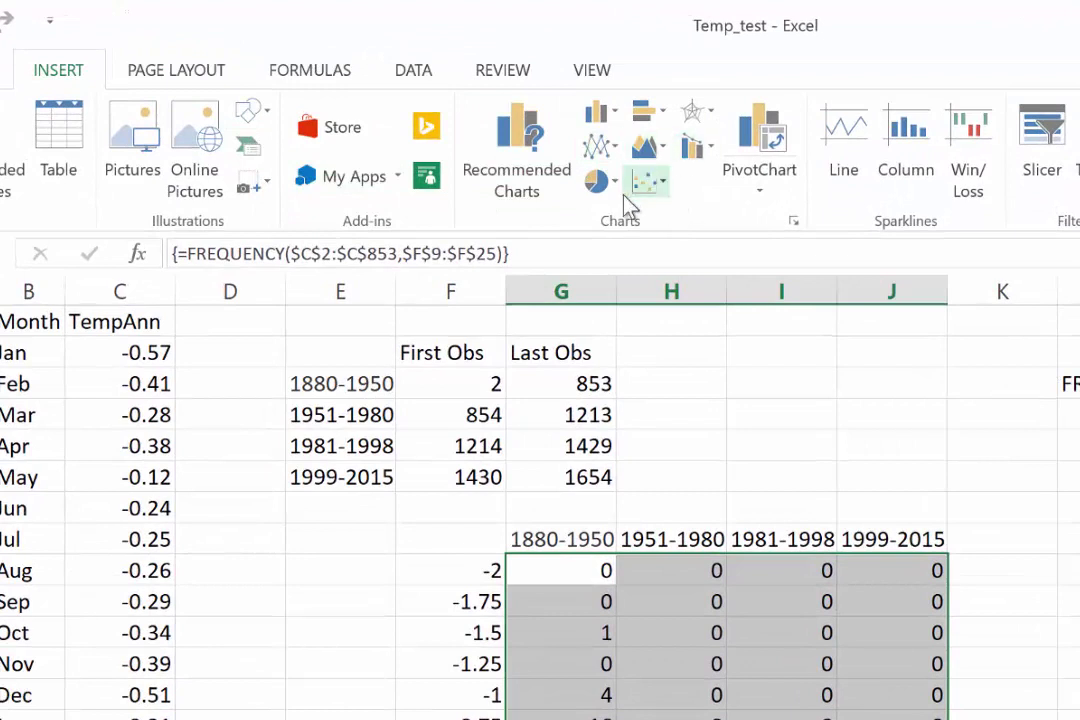
{"action": "left_click", "coordinate": [614, 113]}
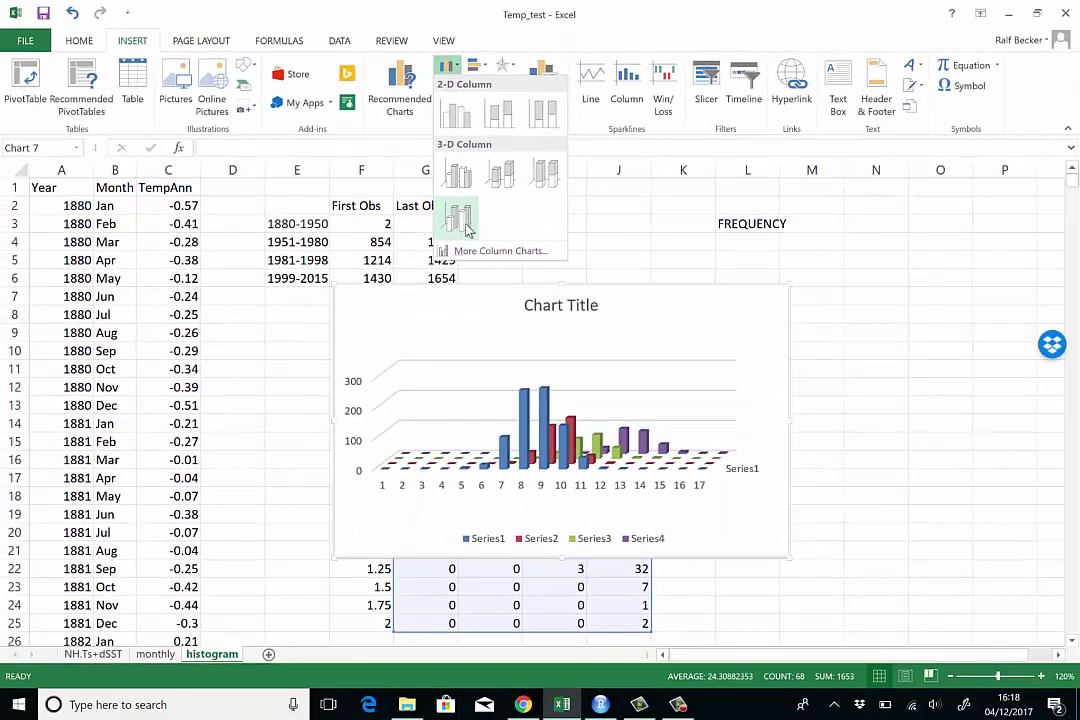
{"action": "left_click", "coordinate": [463, 223]}
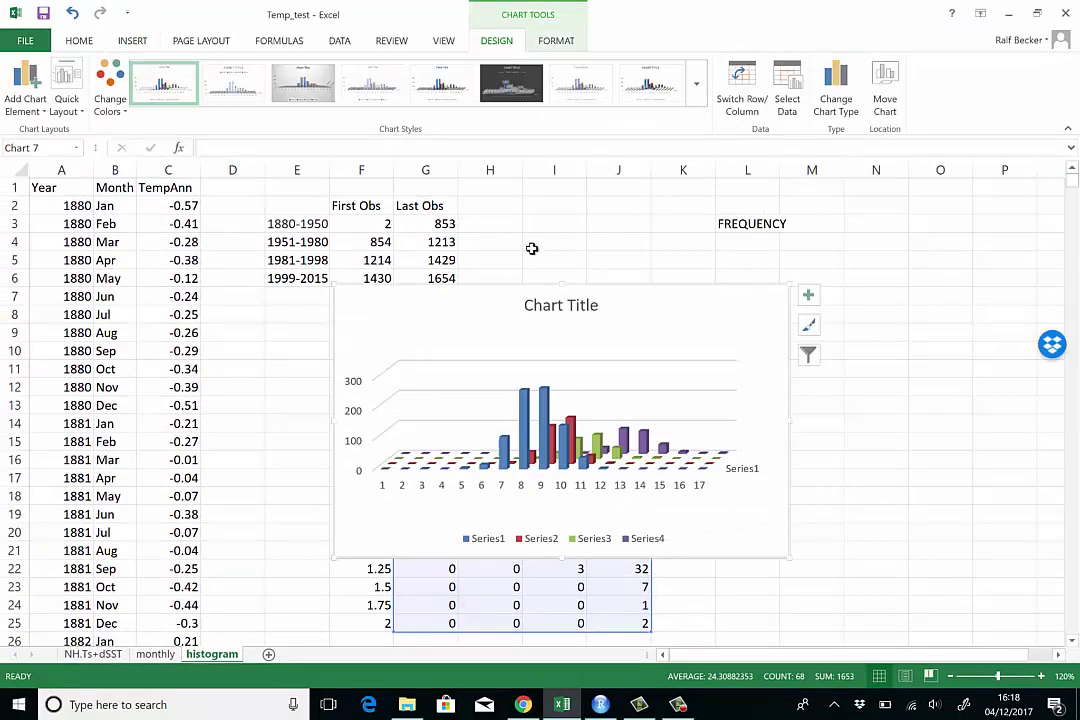
Move the 3-D column chart beside the frequency table so it no longer covers the data, and enlarge it to about row 25
{"action": "left_click_drag", "start_coordinate": [704, 305], "coordinate": [1030, 209]}
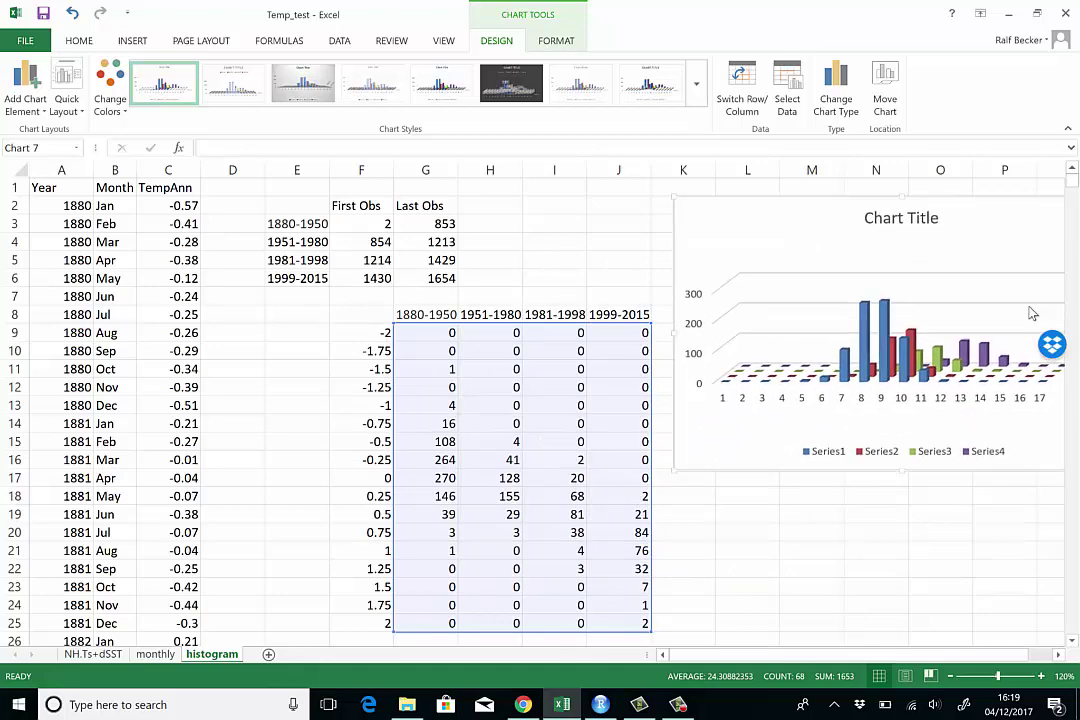
{"action": "left_click", "coordinate": [1058, 660]}
{"action": "left_click", "coordinate": [1058, 660]}
{"action": "left_click", "coordinate": [1058, 660]}
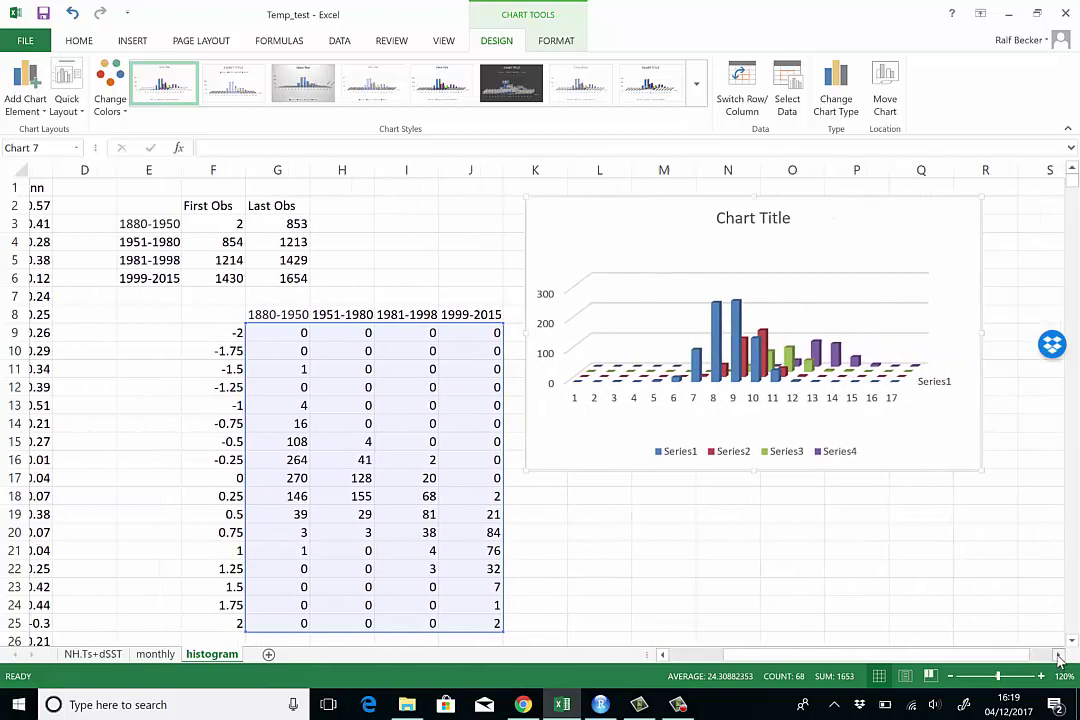
{"action": "left_click", "coordinate": [1058, 660]}
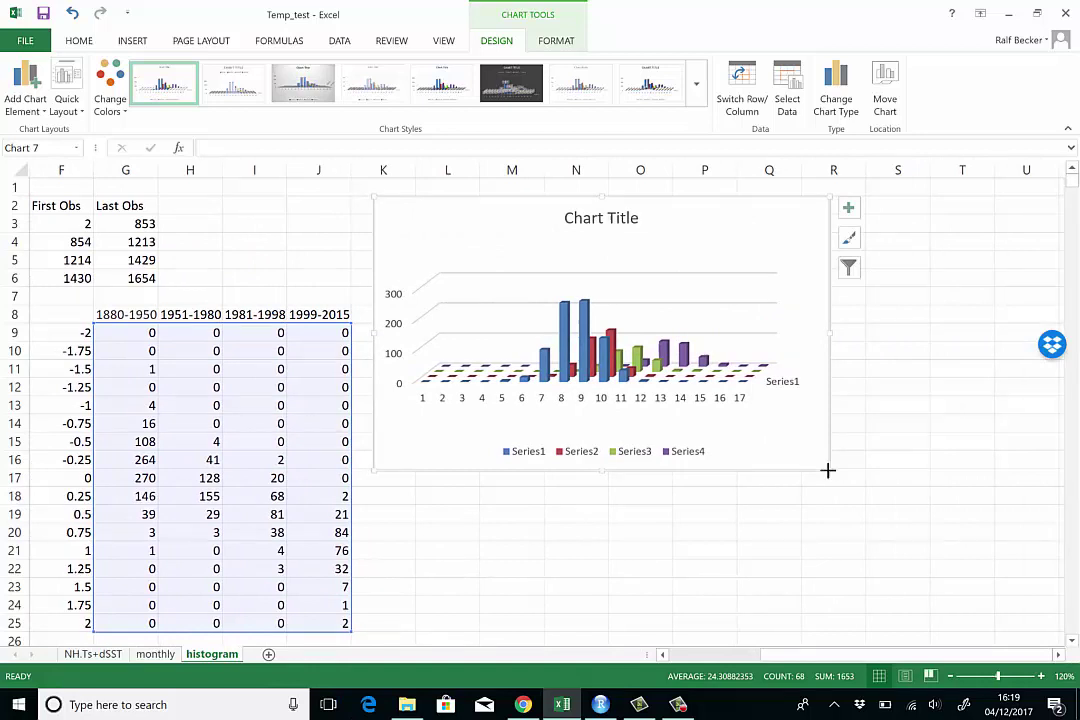
{"action": "left_click_drag", "start_coordinate": [830, 470], "coordinate": [1007, 608]}
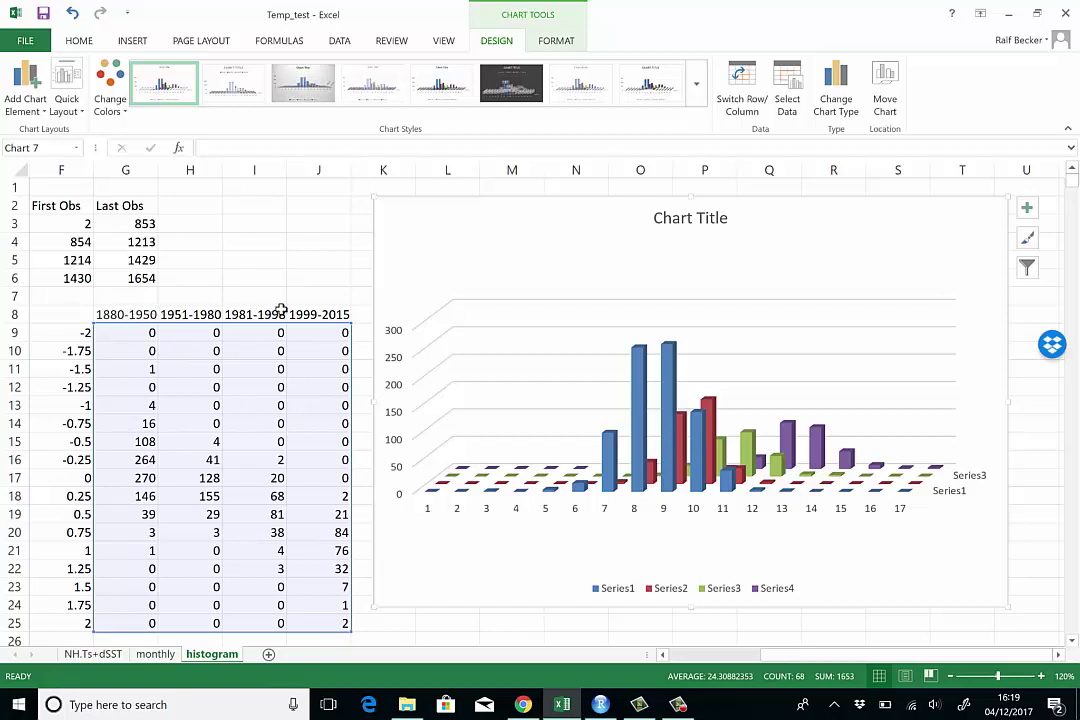
Edit the chart's data source so the first series takes its name from header cell G8 (1880-1950)
{"action": "right_click", "coordinate": [975, 256]}
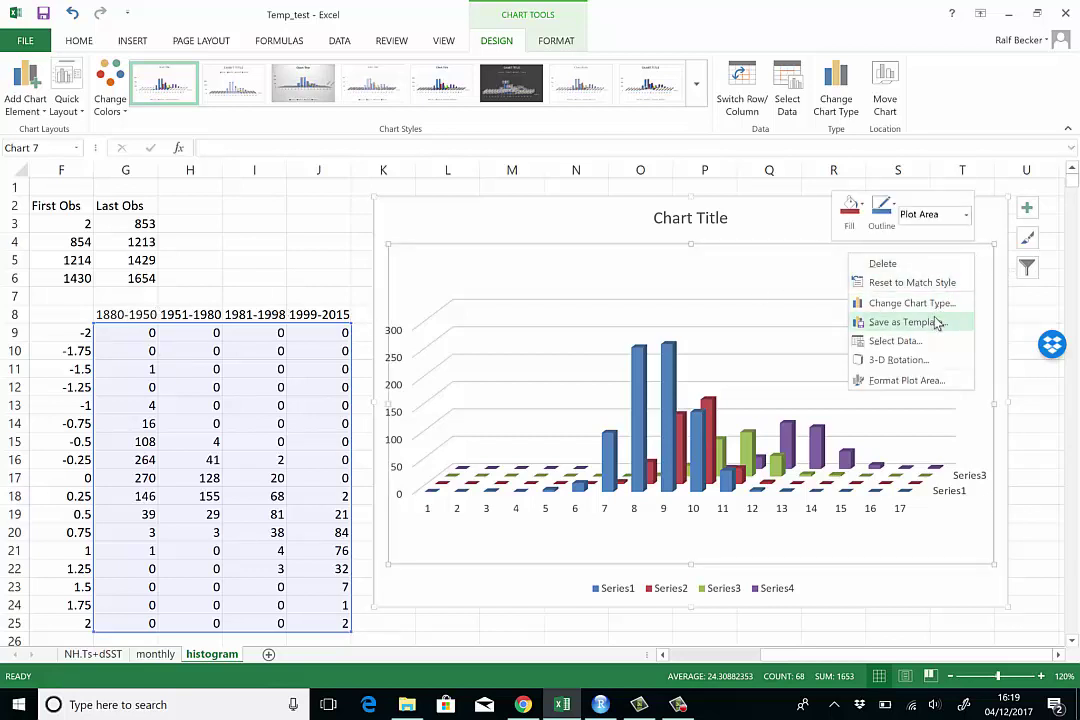
{"action": "left_click", "coordinate": [918, 341]}
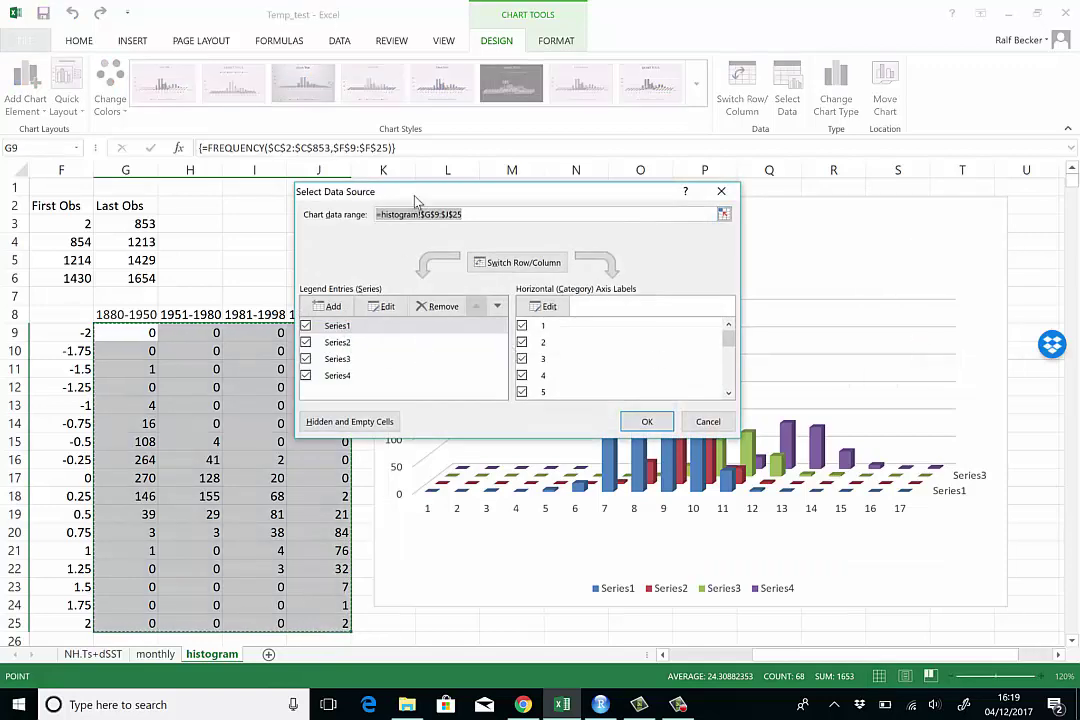
{"action": "left_click_drag", "start_coordinate": [424, 197], "coordinate": [518, 204]}
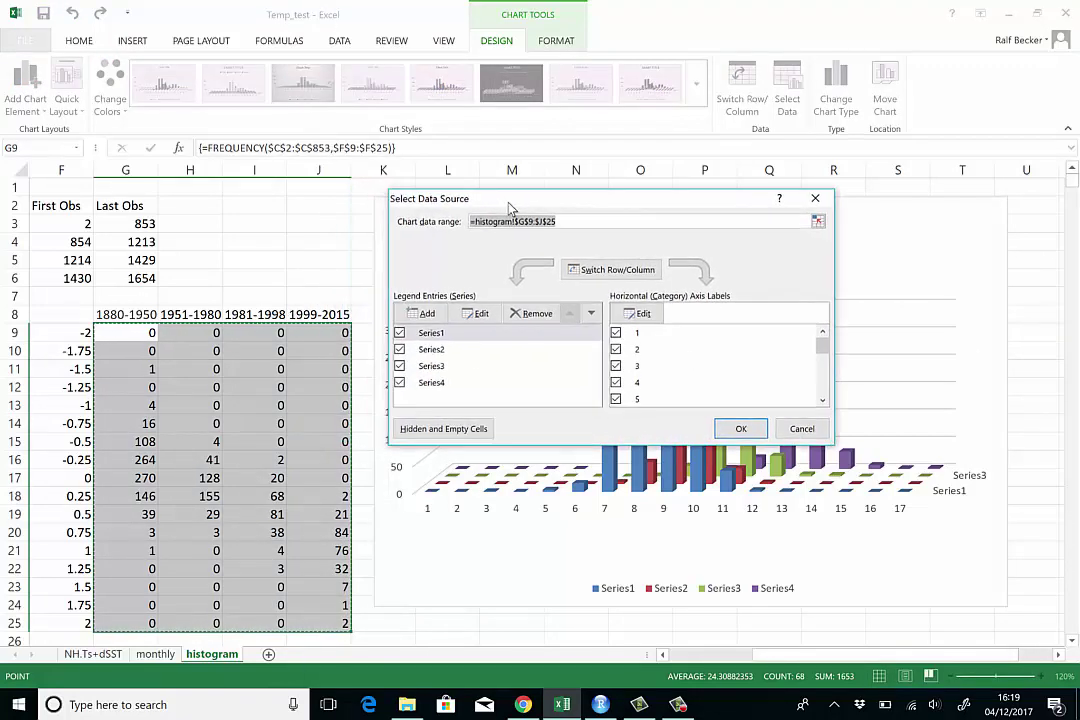
{"action": "left_click", "coordinate": [432, 336]}
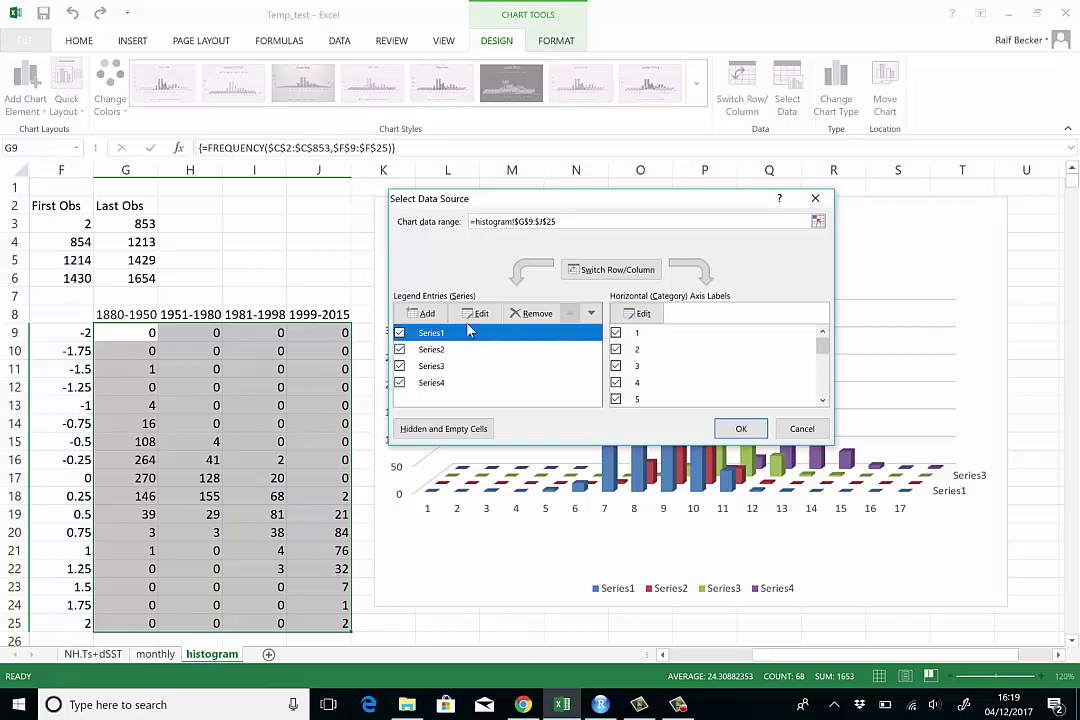
{"action": "left_click", "coordinate": [591, 315]}
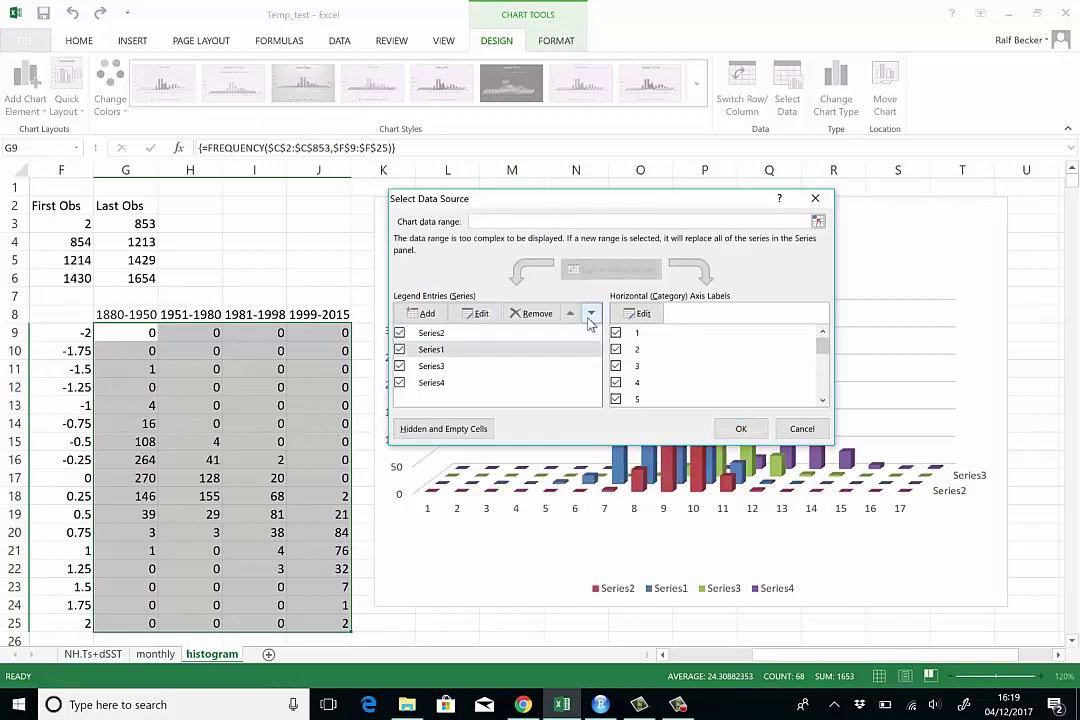
{"action": "left_click", "coordinate": [571, 316]}
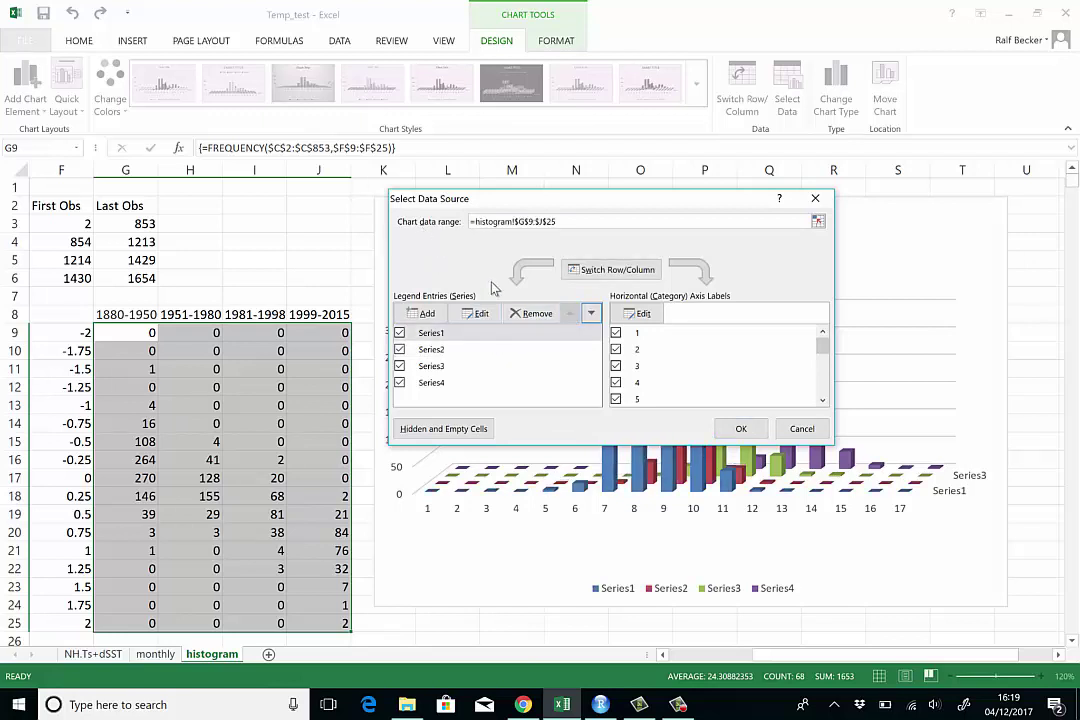
{"action": "left_click", "coordinate": [478, 315]}
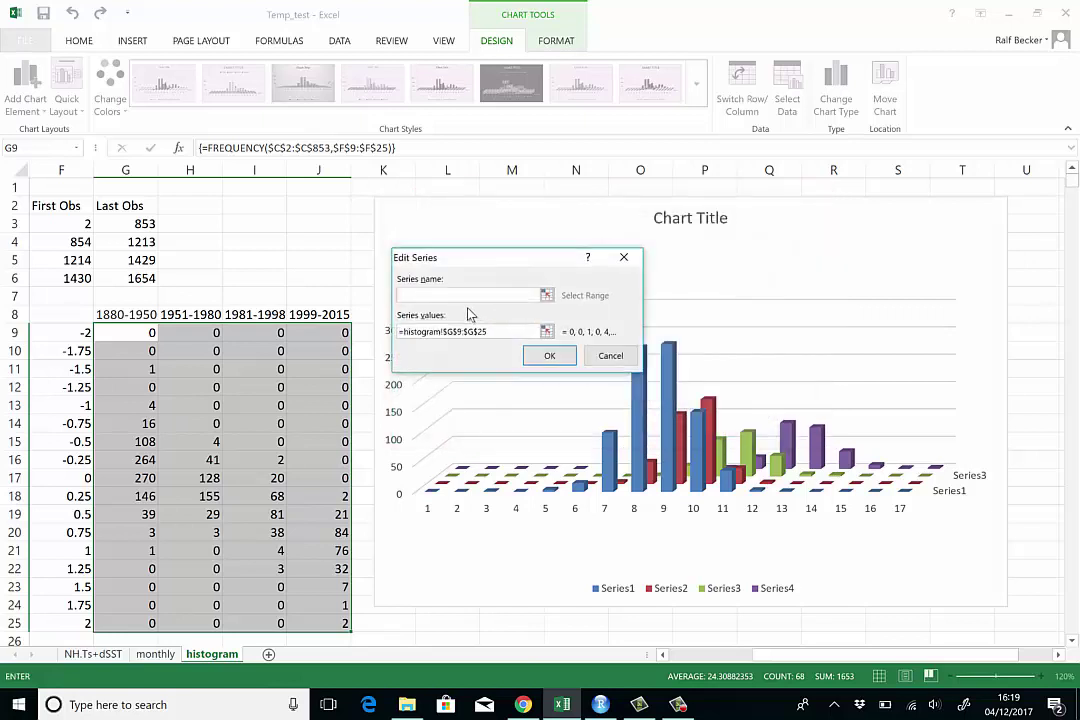
{"action": "left_click_drag", "start_coordinate": [447, 266], "coordinate": [438, 266]}
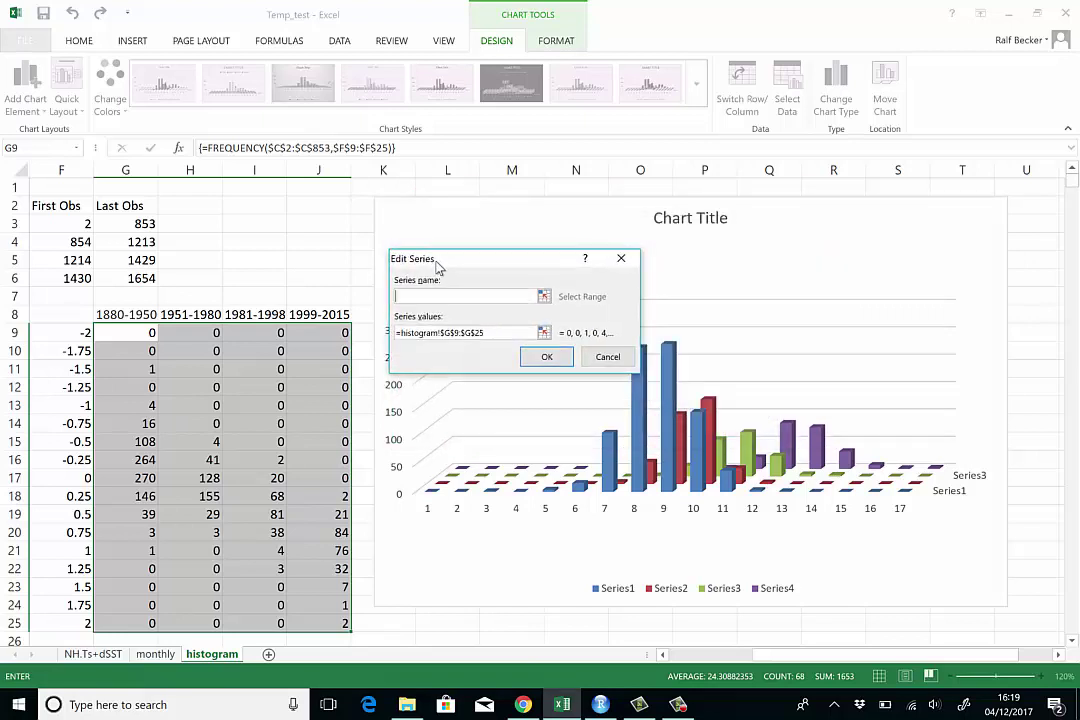
{"action": "left_click", "coordinate": [122, 312]}
{"action": "left_click", "coordinate": [560, 360]}
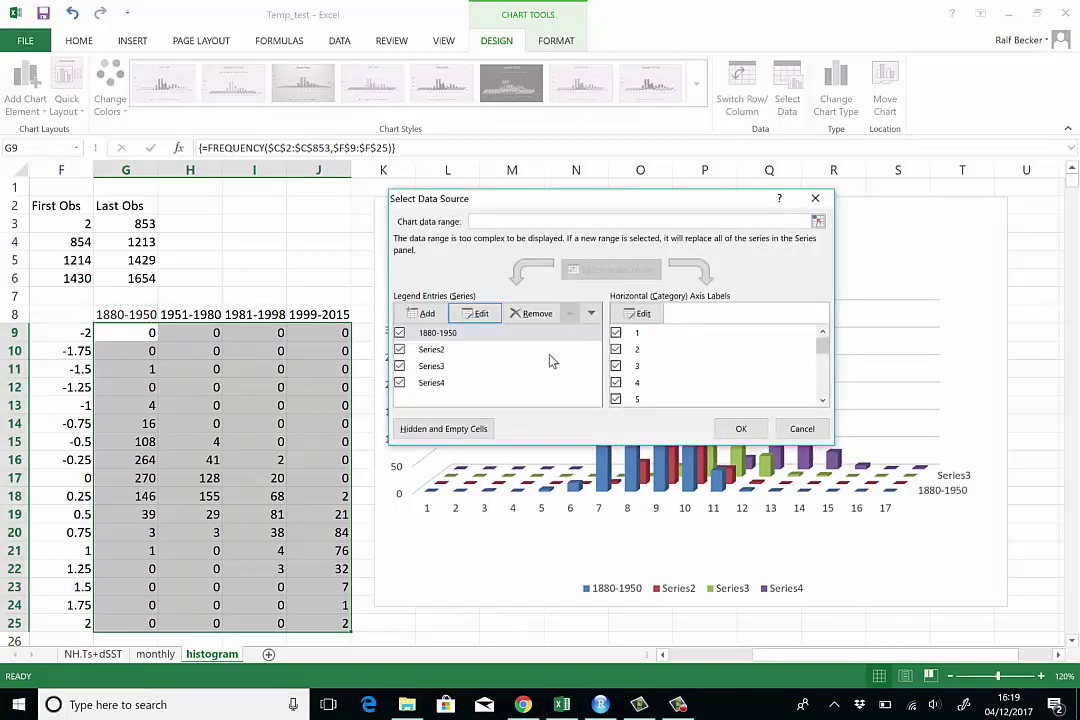
Name the second and third chart series from header cells H8 (1951-1980) and I8 (1981-1998)
{"action": "left_click", "coordinate": [445, 350]}
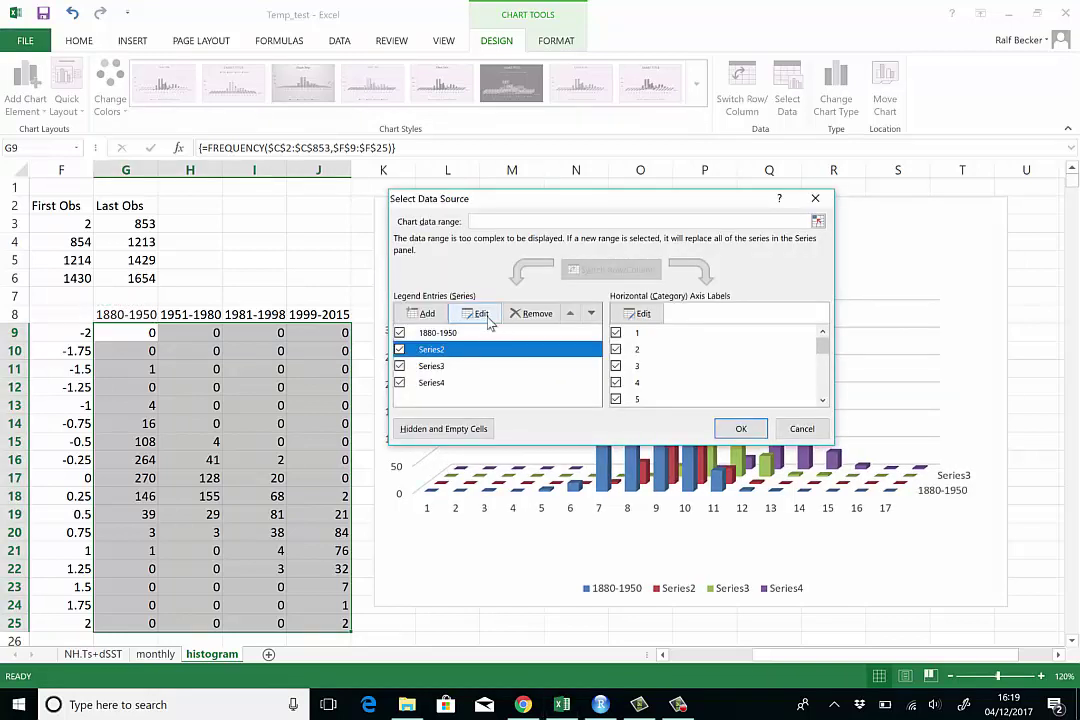
{"action": "left_click", "coordinate": [481, 314]}
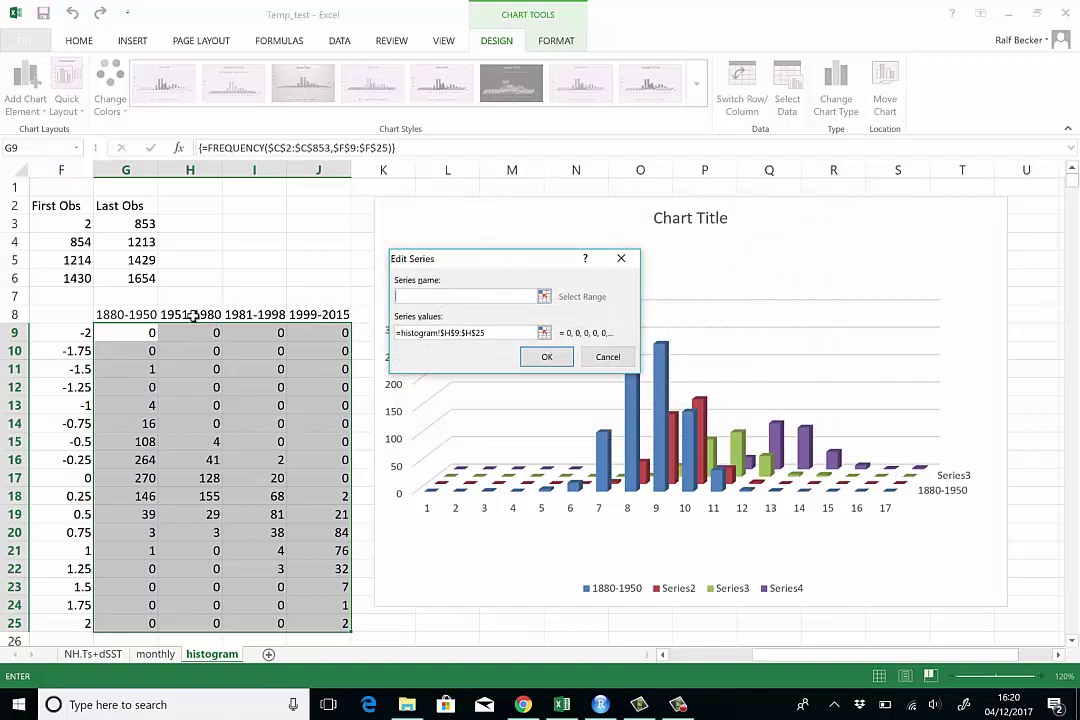
{"action": "left_click", "coordinate": [220, 312]}
{"action": "left_click", "coordinate": [549, 357]}
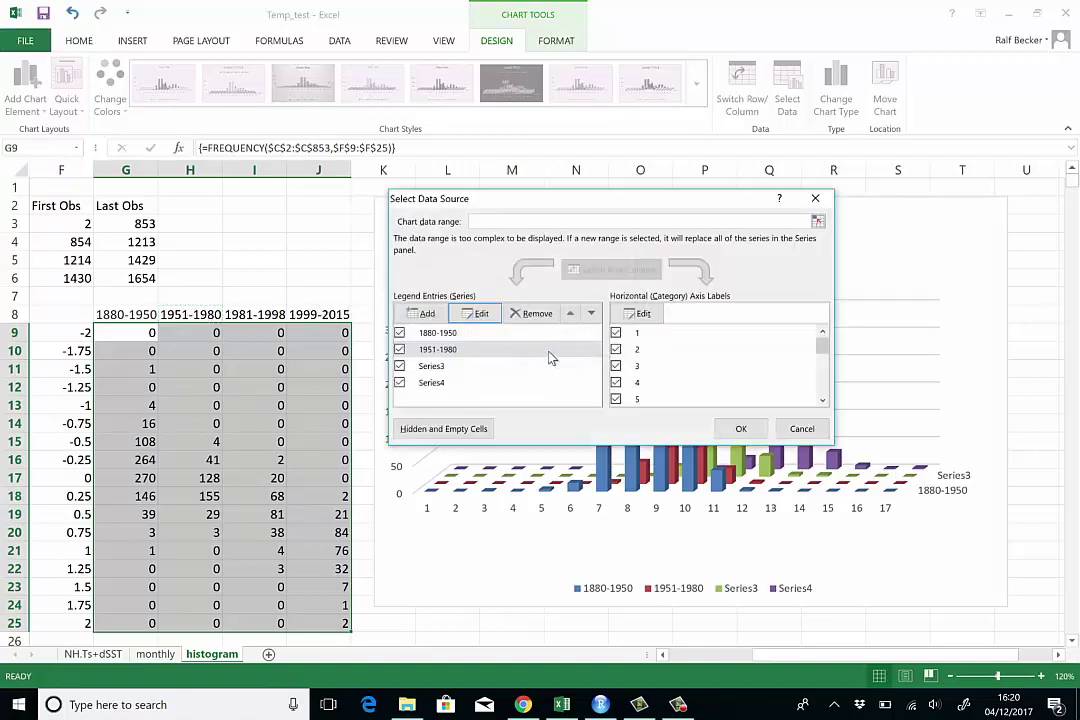
{"action": "left_click", "coordinate": [449, 367]}
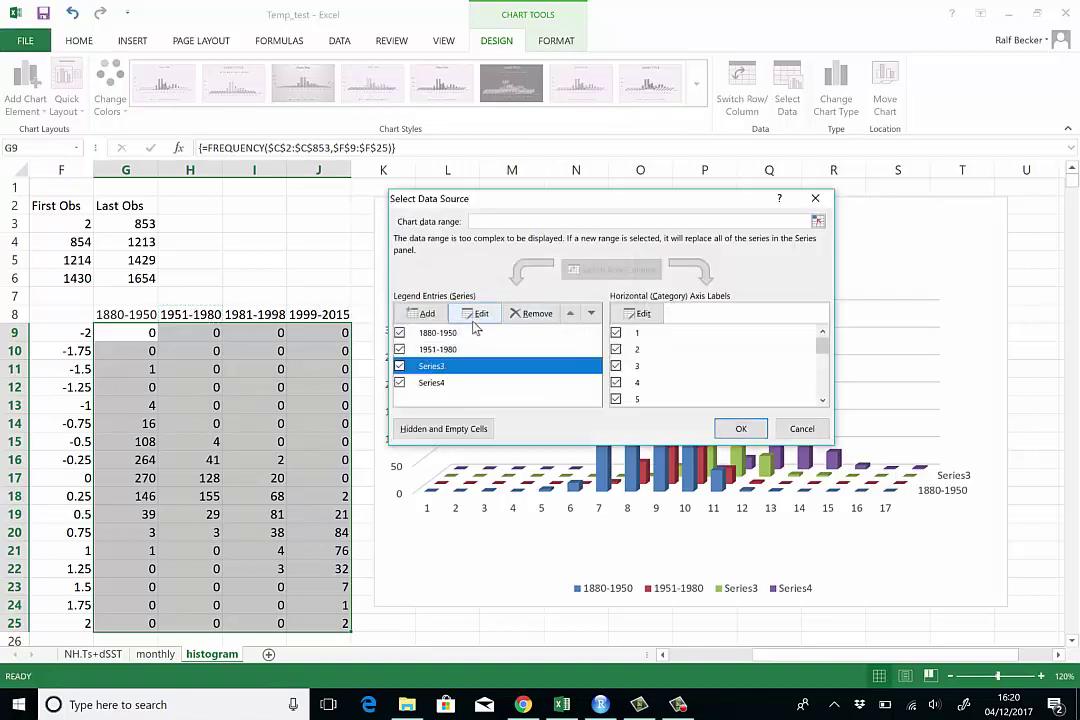
{"action": "left_click", "coordinate": [481, 314]}
{"action": "left_click", "coordinate": [254, 314]}
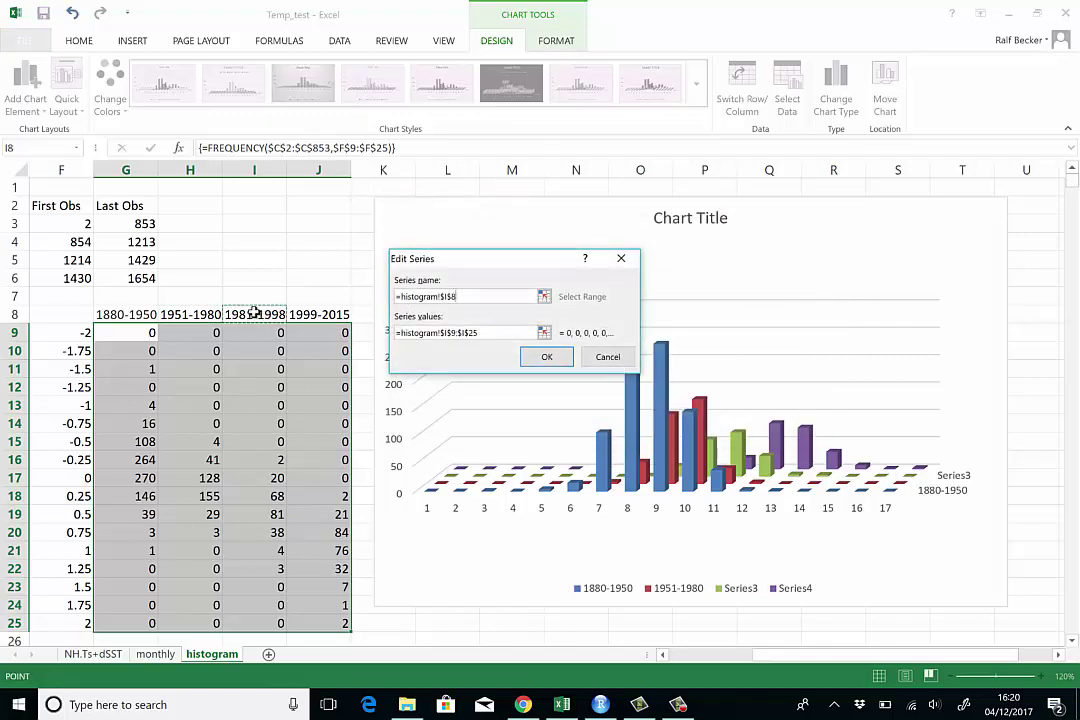
{"action": "left_click", "coordinate": [545, 359]}
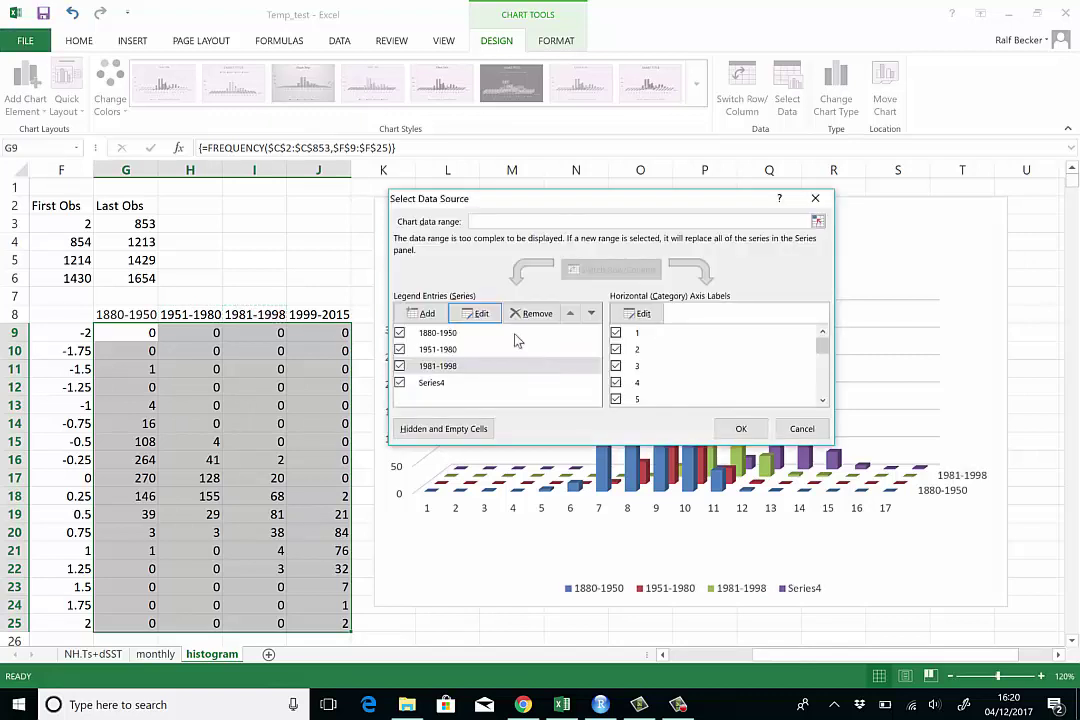
Name the fourth chart series from header cell J8 (1999-2015)
{"action": "left_click", "coordinate": [434, 384]}
{"action": "left_click", "coordinate": [481, 314]}
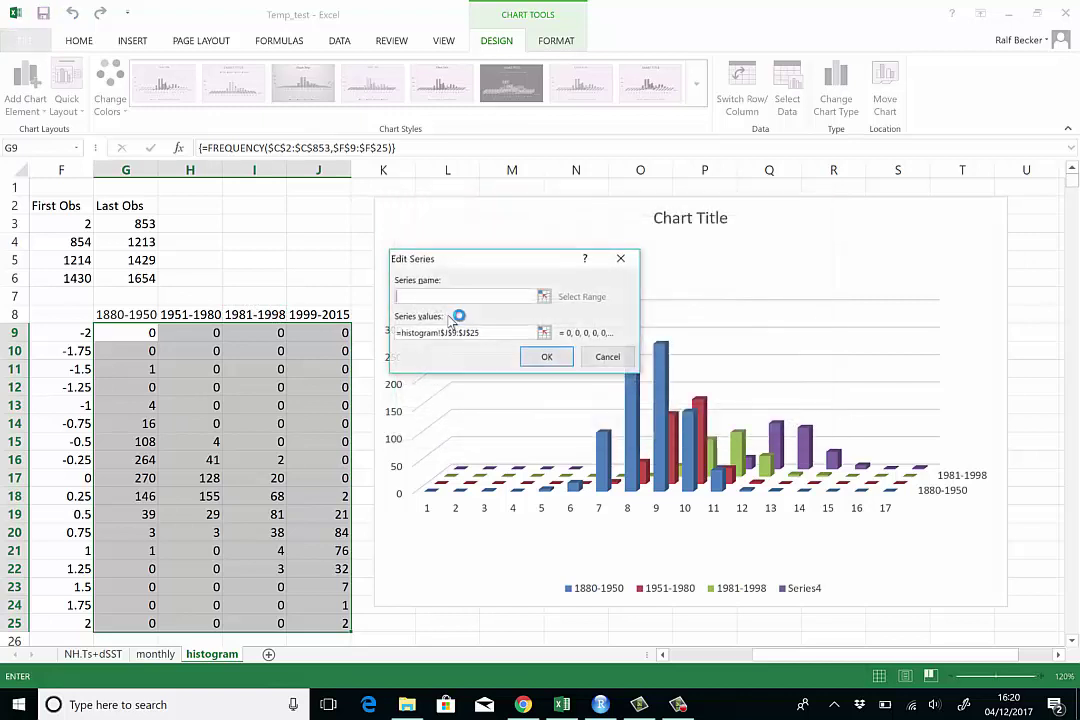
{"action": "left_click", "coordinate": [340, 314]}
{"action": "left_click", "coordinate": [547, 357]}
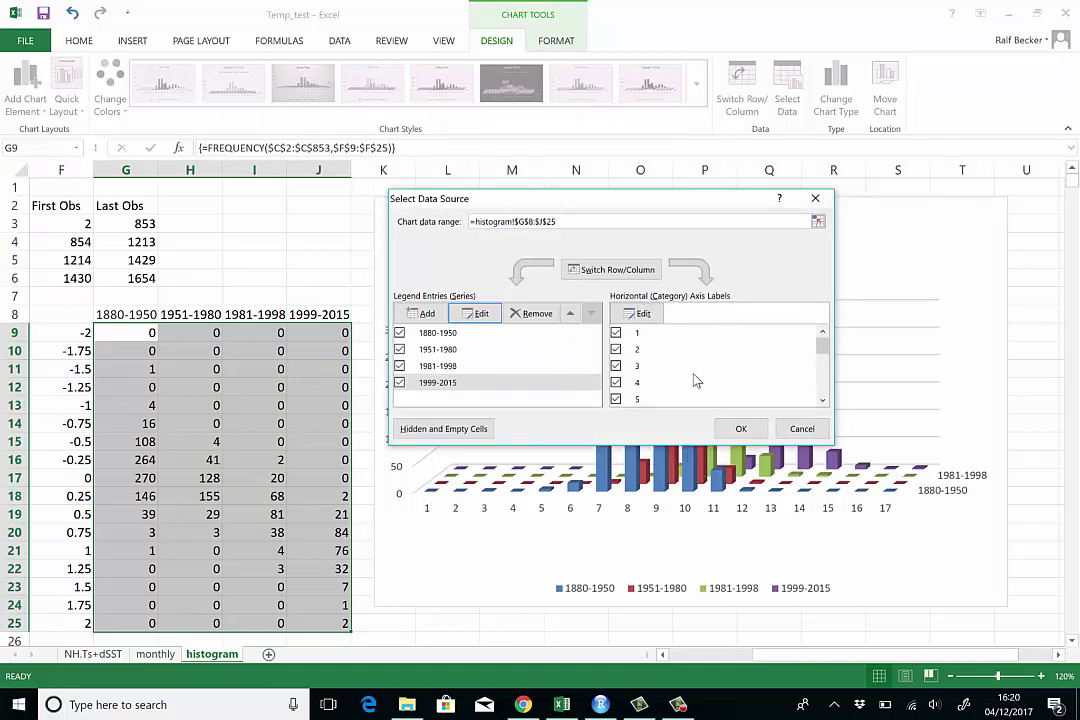
Use the bin values in F9:F25 as the horizontal axis labels and apply the data source changes
{"action": "left_click", "coordinate": [638, 313]}
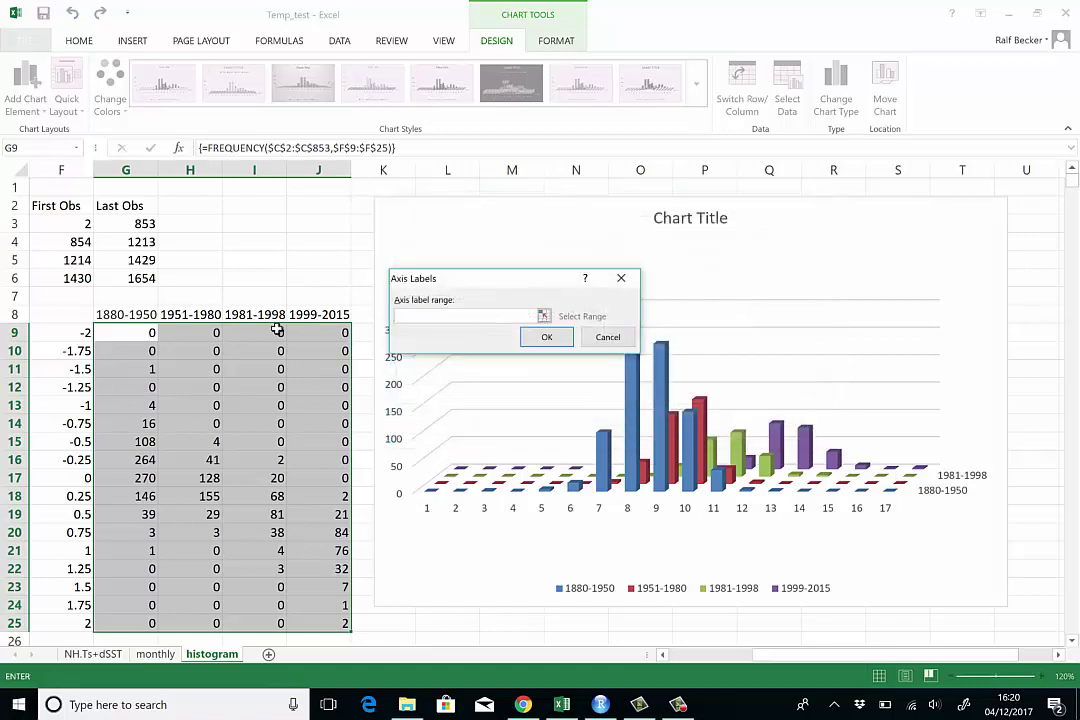
{"action": "left_click_drag", "start_coordinate": [82, 332], "coordinate": [86, 621]}
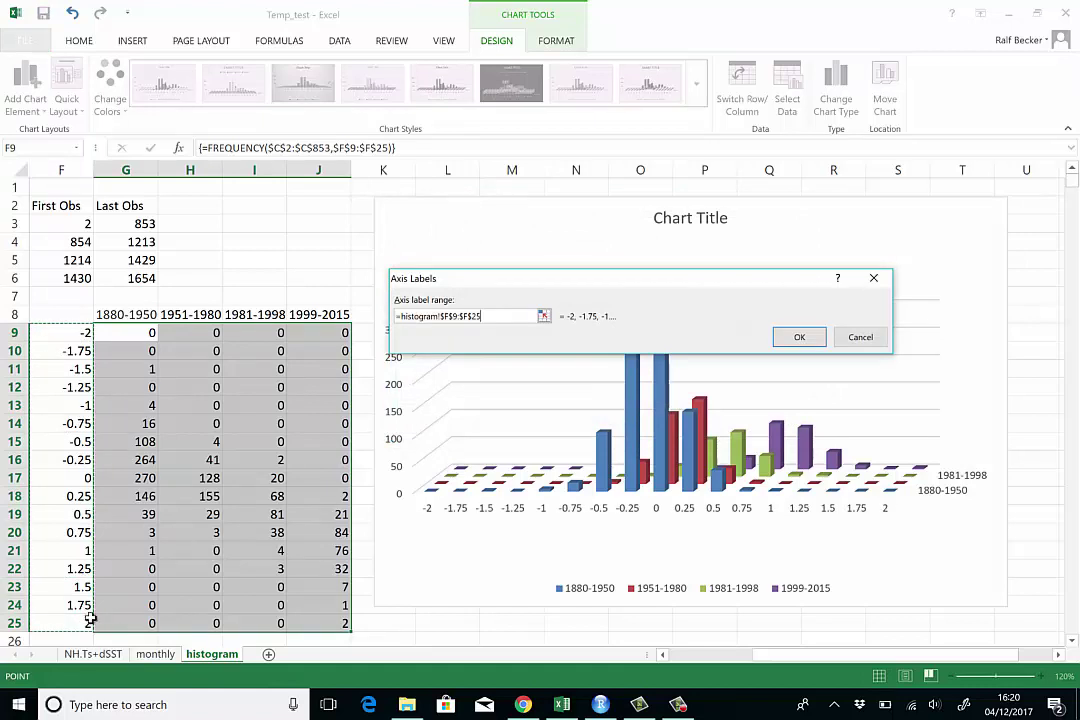
{"action": "left_click", "coordinate": [808, 341]}
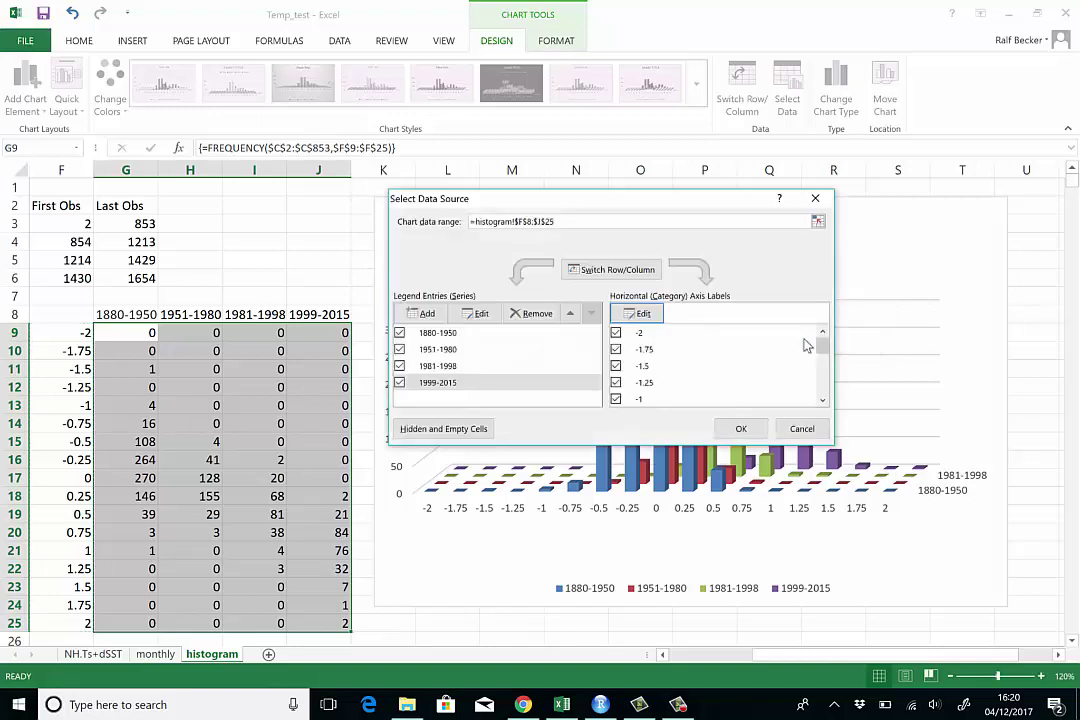
{"action": "left_click", "coordinate": [741, 428]}
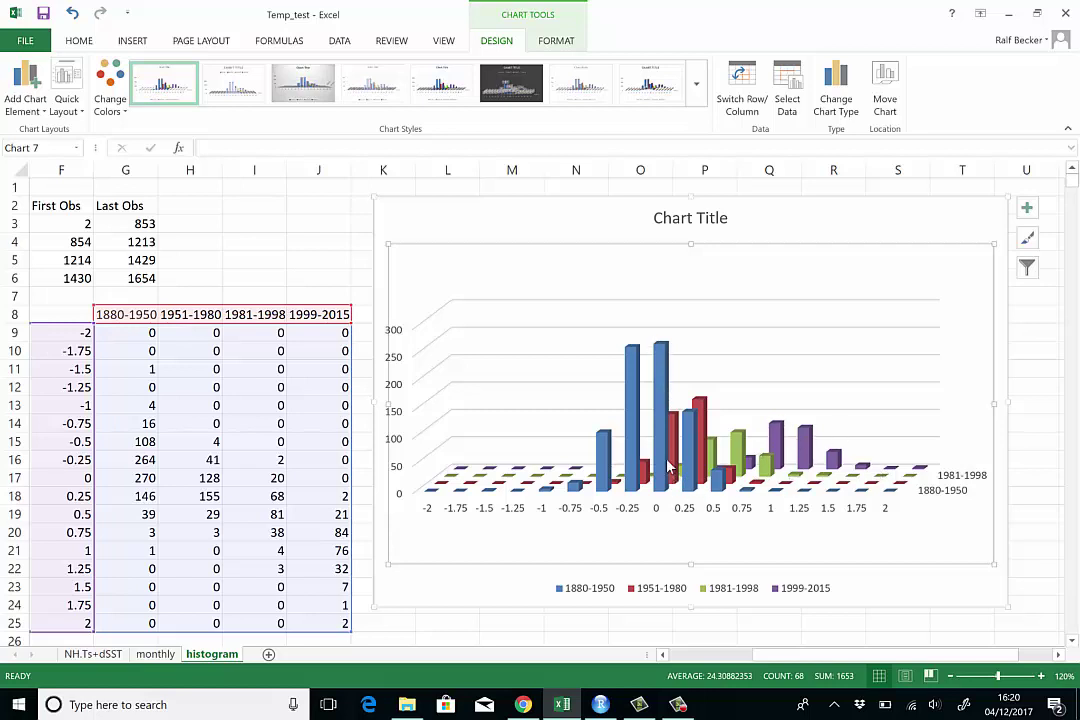
Set the gap width of the chart's columns to 0% in the 1880-1950 series formatting
{"action": "mouse_move", "coordinate": [661, 477]}
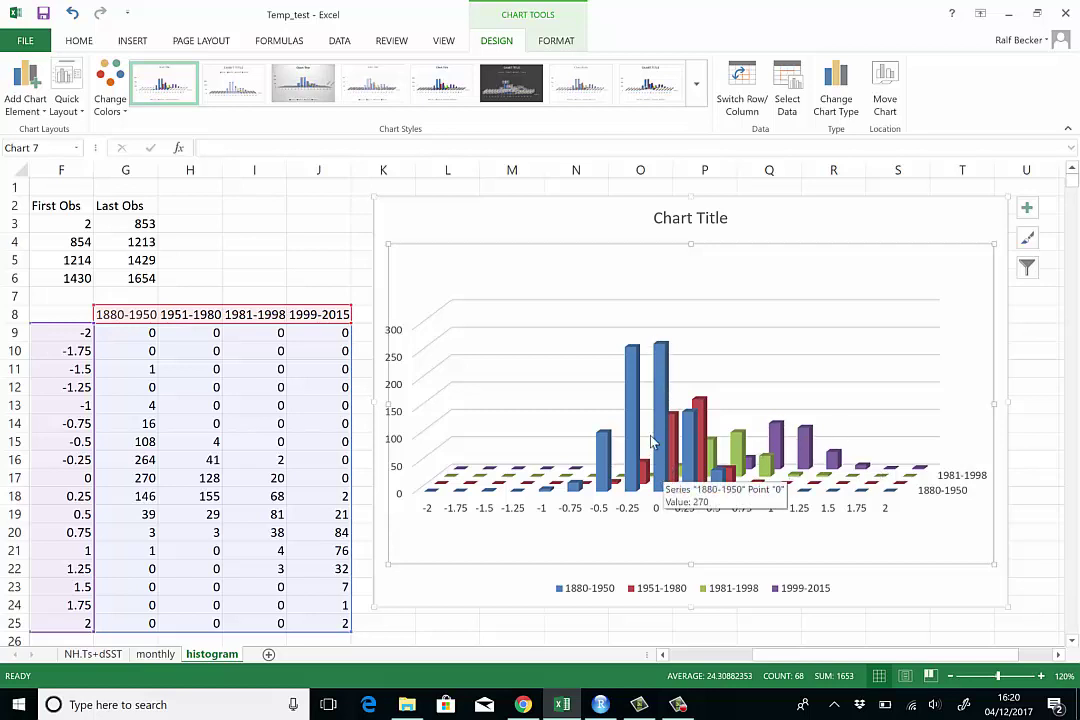
{"action": "right_click", "coordinate": [660, 412]}
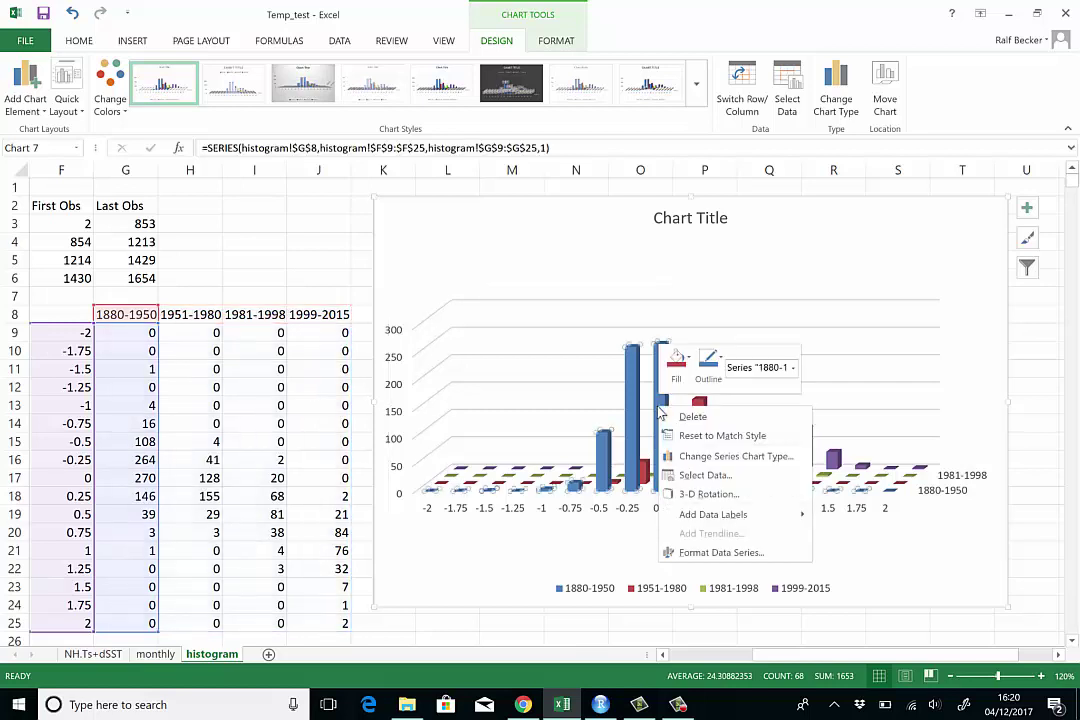
{"action": "left_click", "coordinate": [721, 553]}
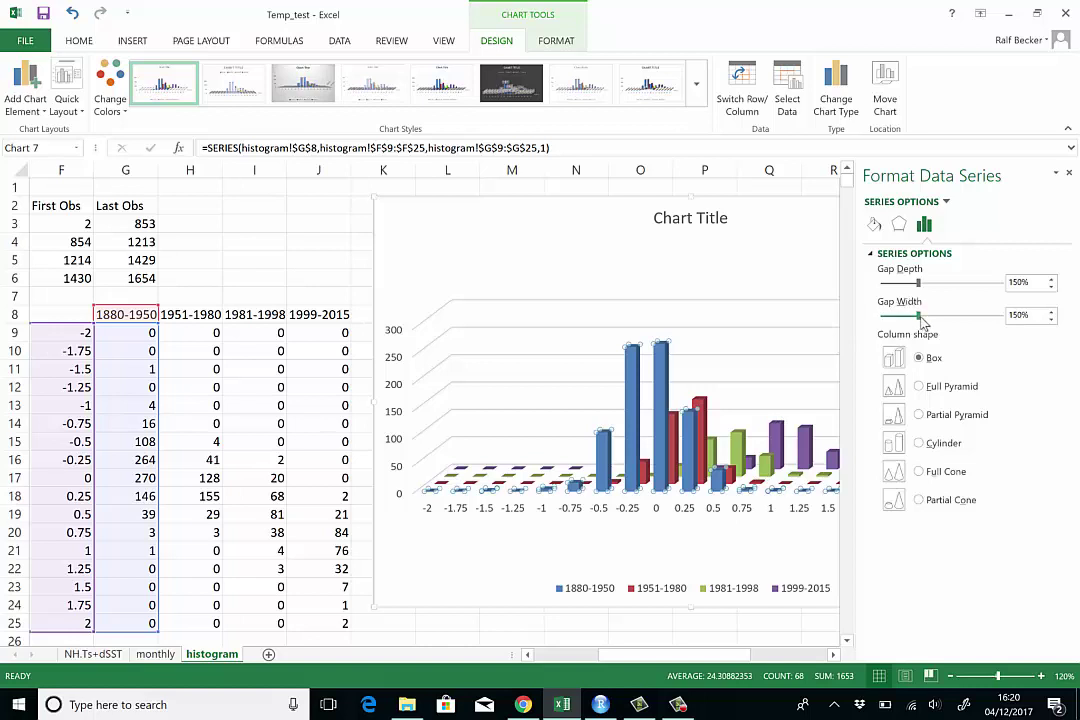
{"action": "left_click_drag", "start_coordinate": [920, 317], "coordinate": [880, 330]}
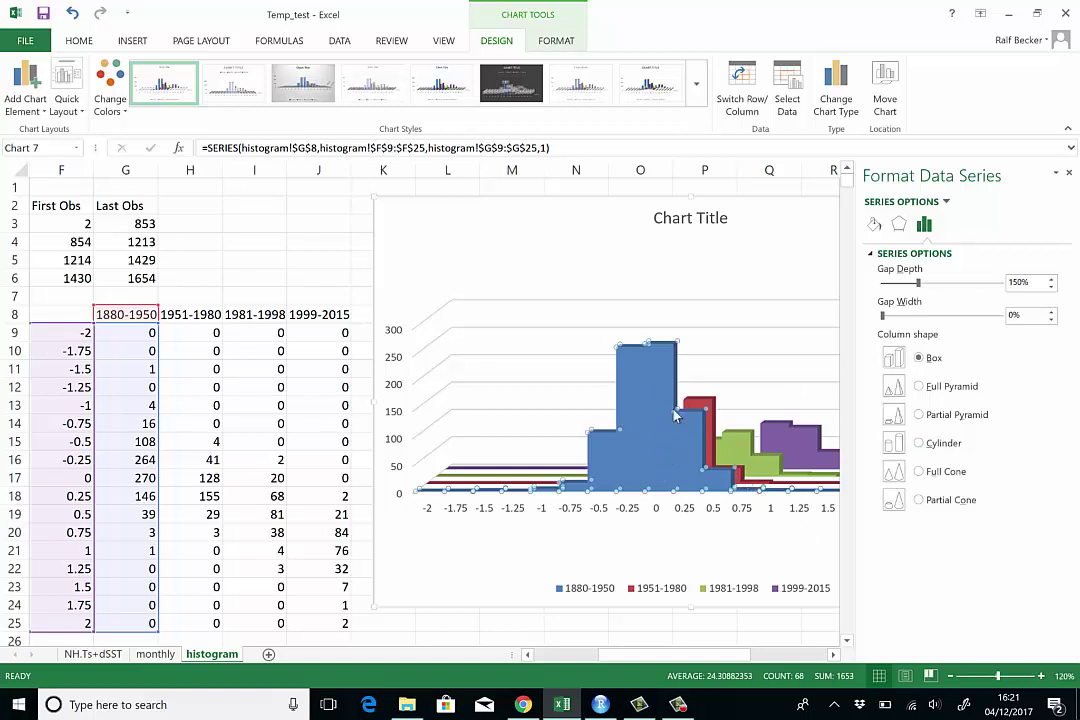
Give the 1880-1950 series columns a solid white border line
{"action": "left_click", "coordinate": [875, 226]}
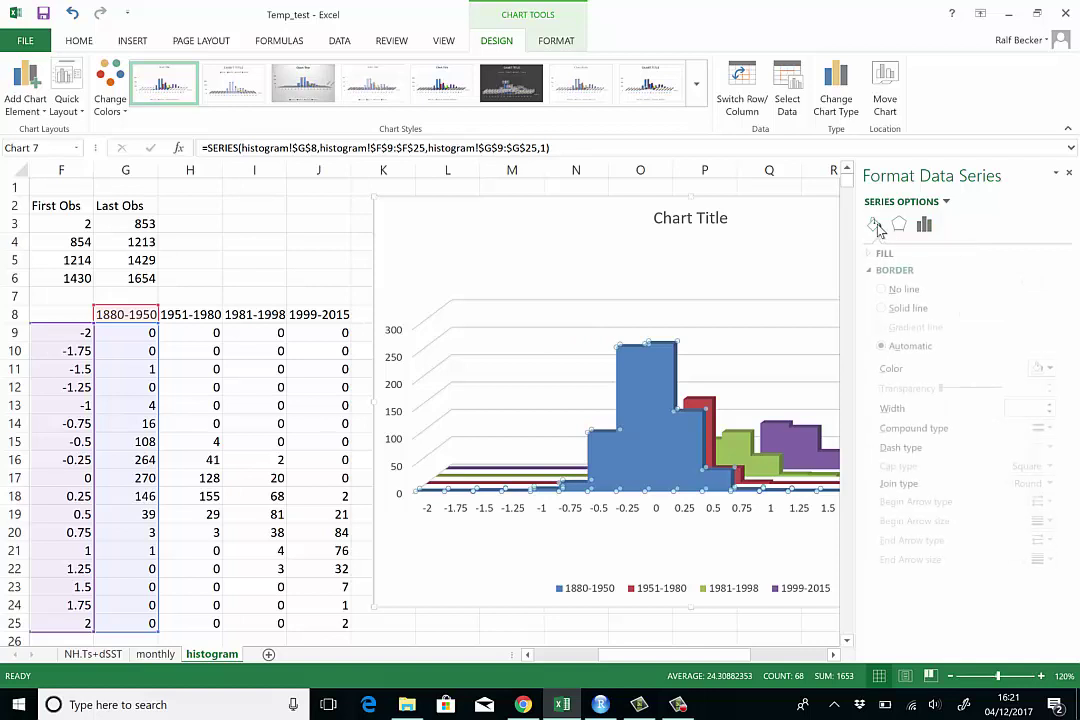
{"action": "left_click", "coordinate": [884, 310]}
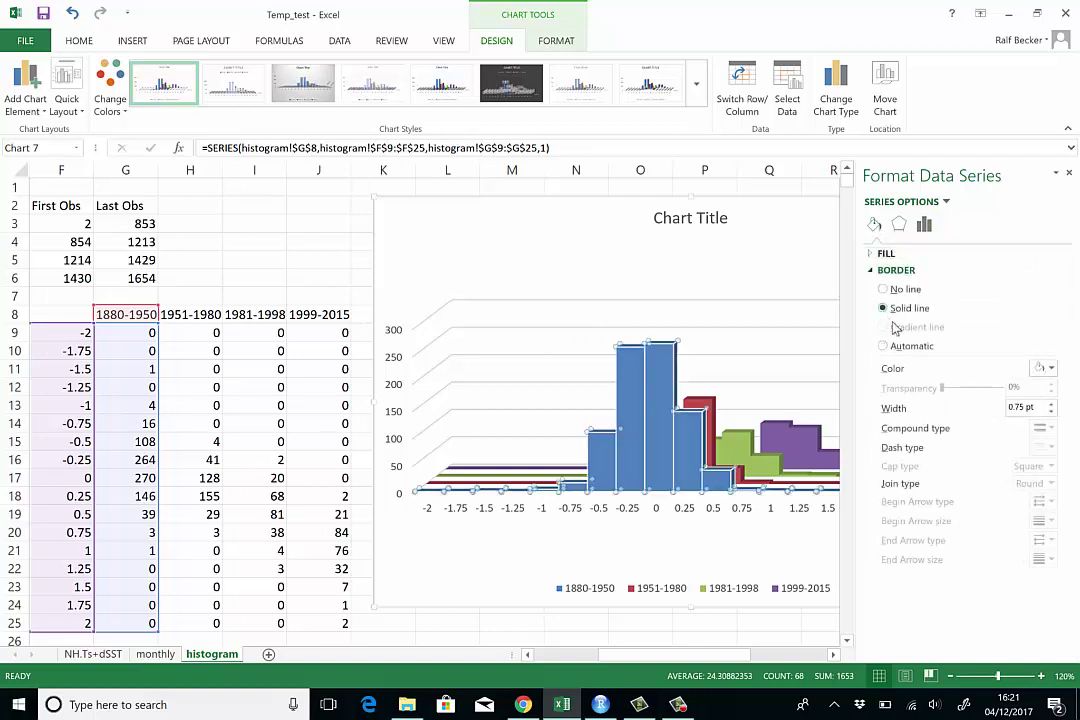
{"action": "left_click", "coordinate": [1046, 370]}
{"action": "left_click", "coordinate": [967, 399]}
Apply a solid border line to the columns of the 1951-1980 and 1981-1998 series
{"action": "mouse_move", "coordinate": [712, 423]}
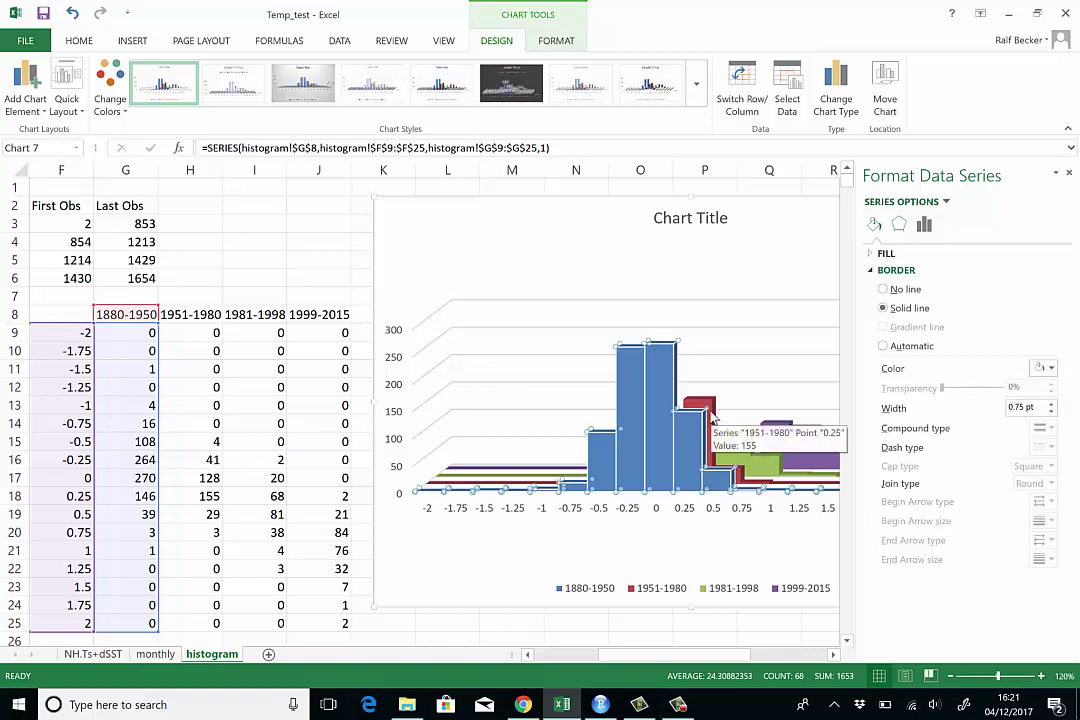
{"action": "left_click", "coordinate": [712, 418]}
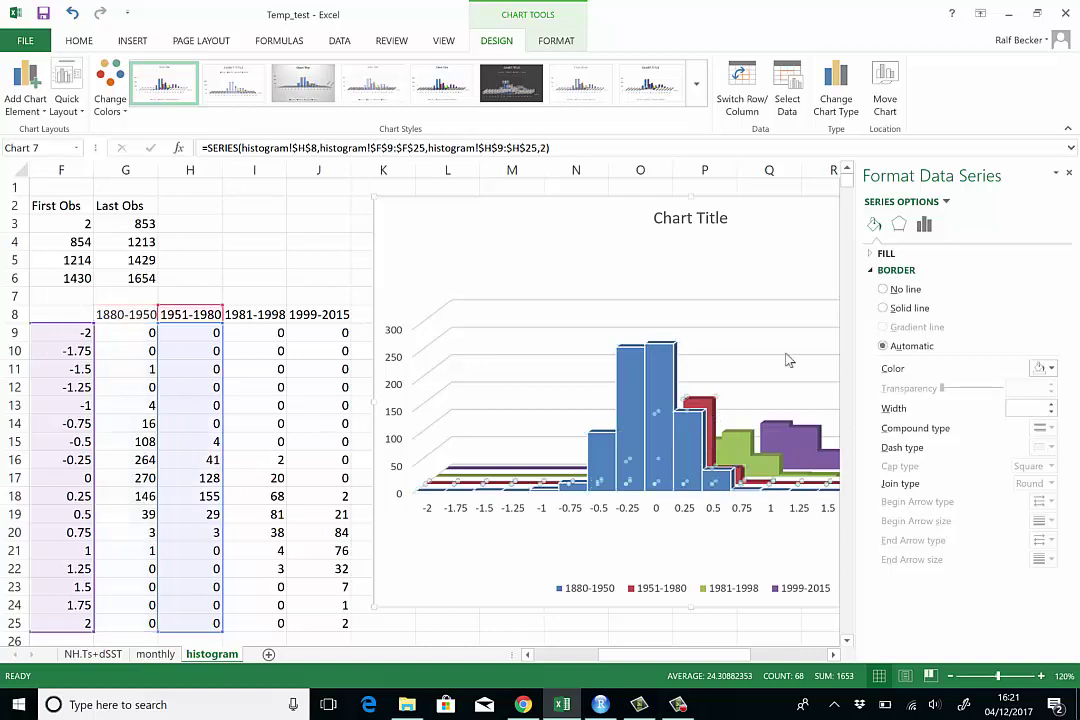
{"action": "left_click", "coordinate": [884, 309]}
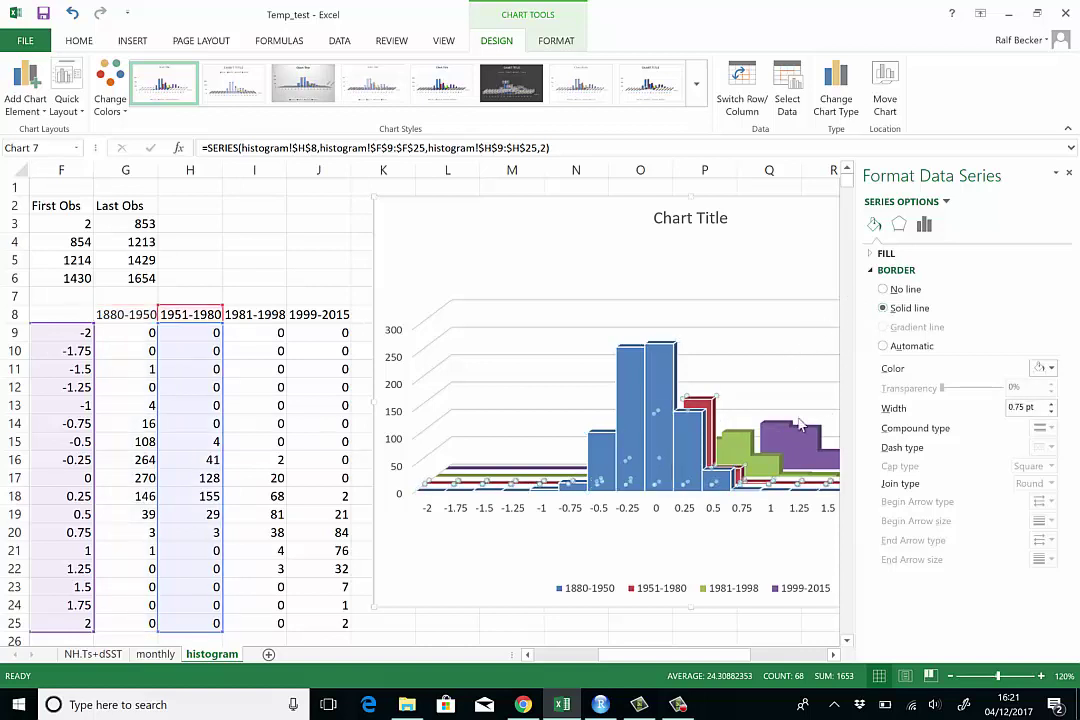
{"action": "left_click", "coordinate": [745, 453]}
{"action": "left_click", "coordinate": [884, 309]}
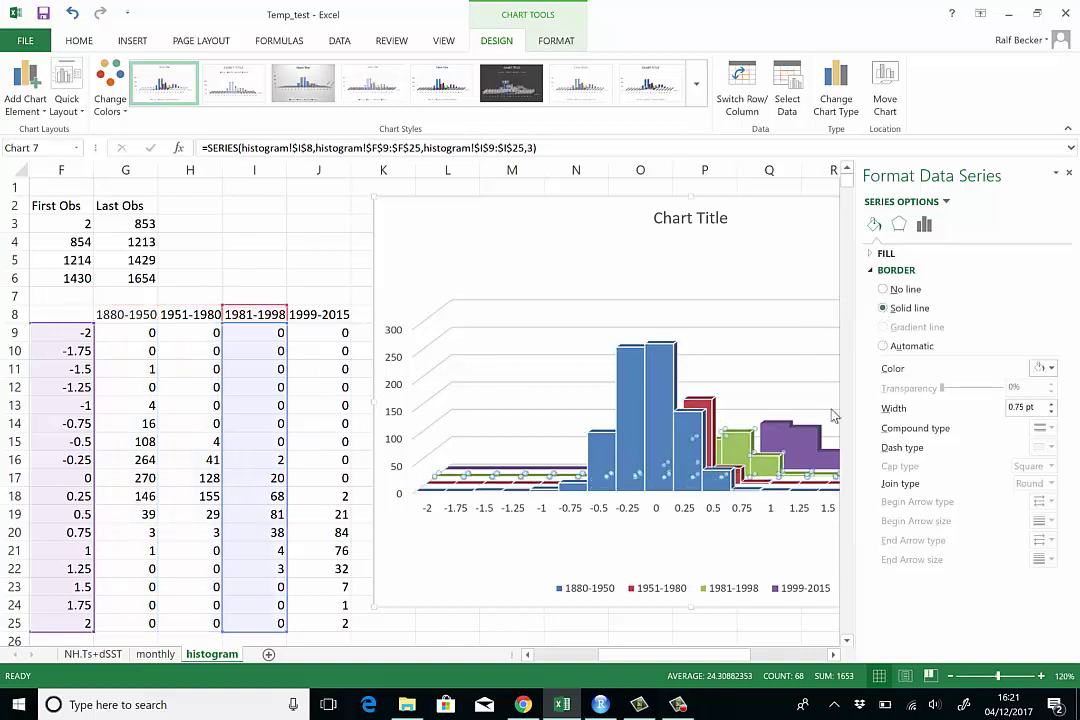
Apply a solid border line to the columns of the 1999-2015 series and close the series formatting
{"action": "left_click", "coordinate": [807, 453]}
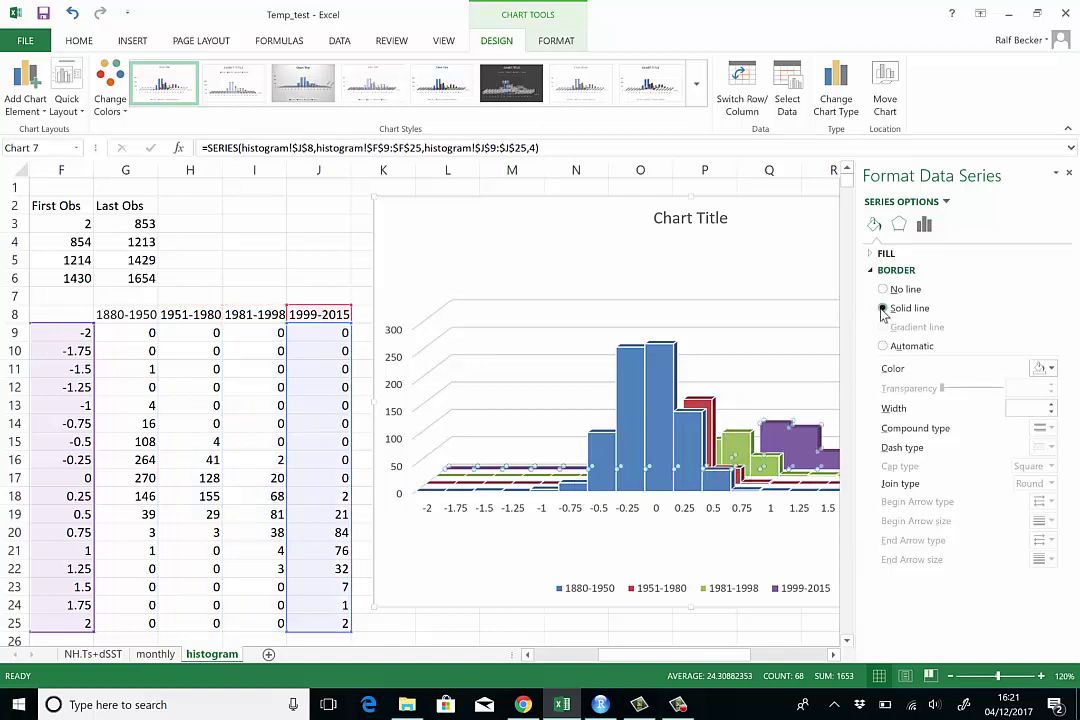
{"action": "left_click", "coordinate": [884, 309]}
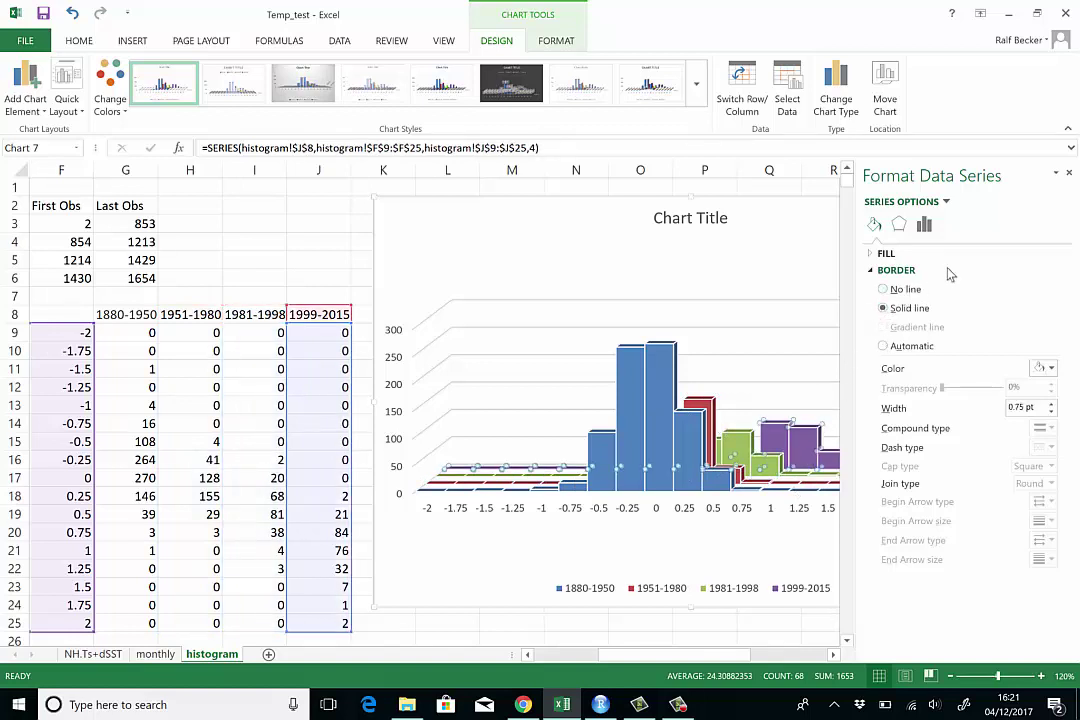
{"action": "left_click", "coordinate": [1069, 174]}
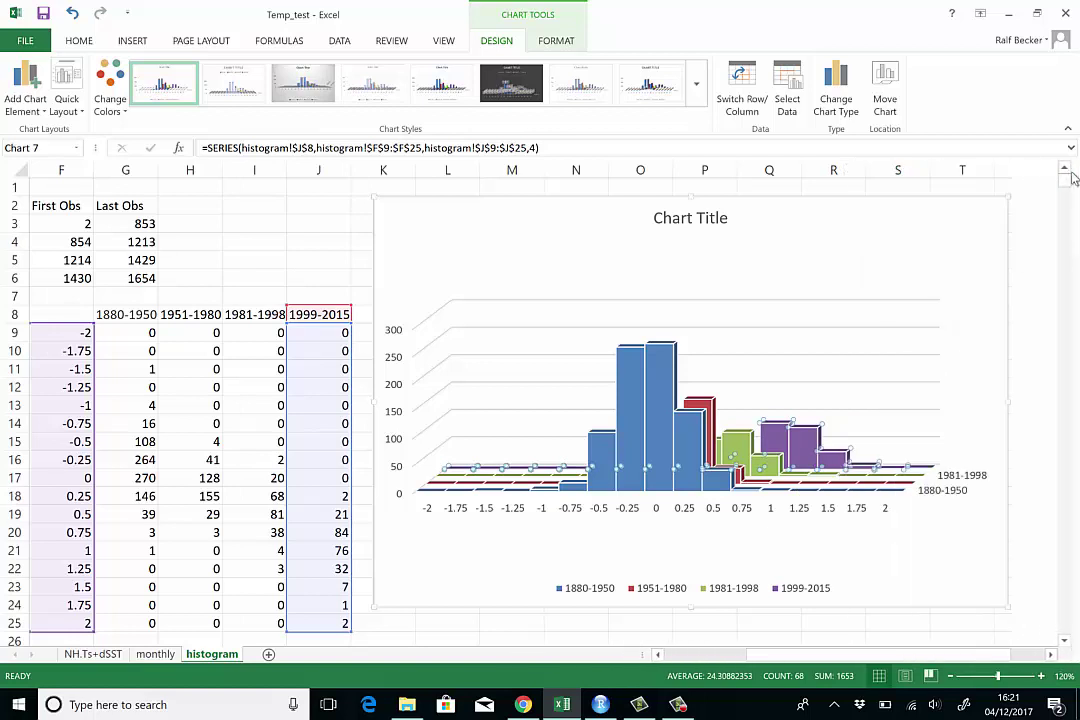
Replace the placeholder chart title with "Temperature Annomalies Through the Decades"
{"action": "left_click", "coordinate": [688, 219]}
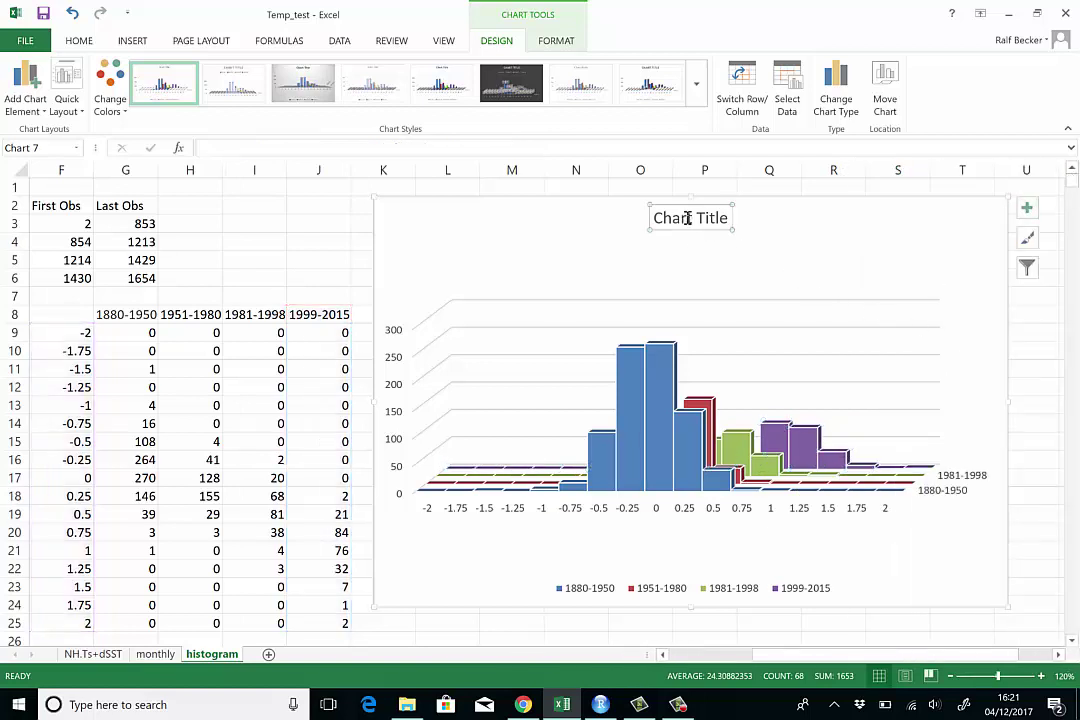
{"action": "left_click_drag", "start_coordinate": [656, 218], "coordinate": [727, 228]}
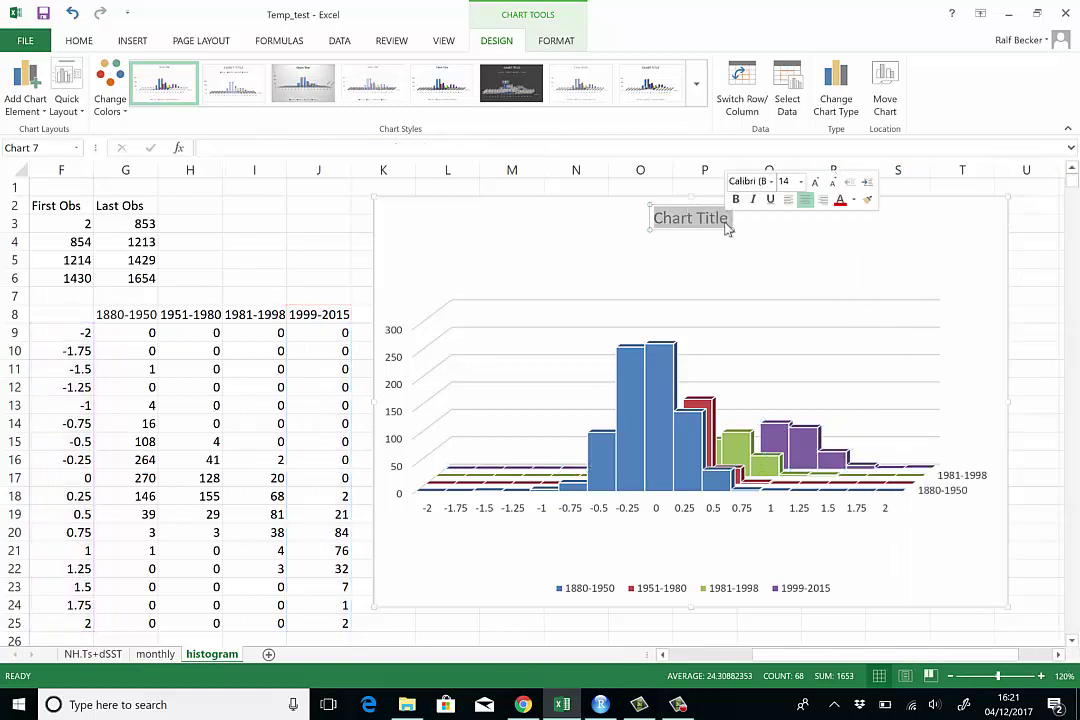
{"action": "type", "text": "Temp"}
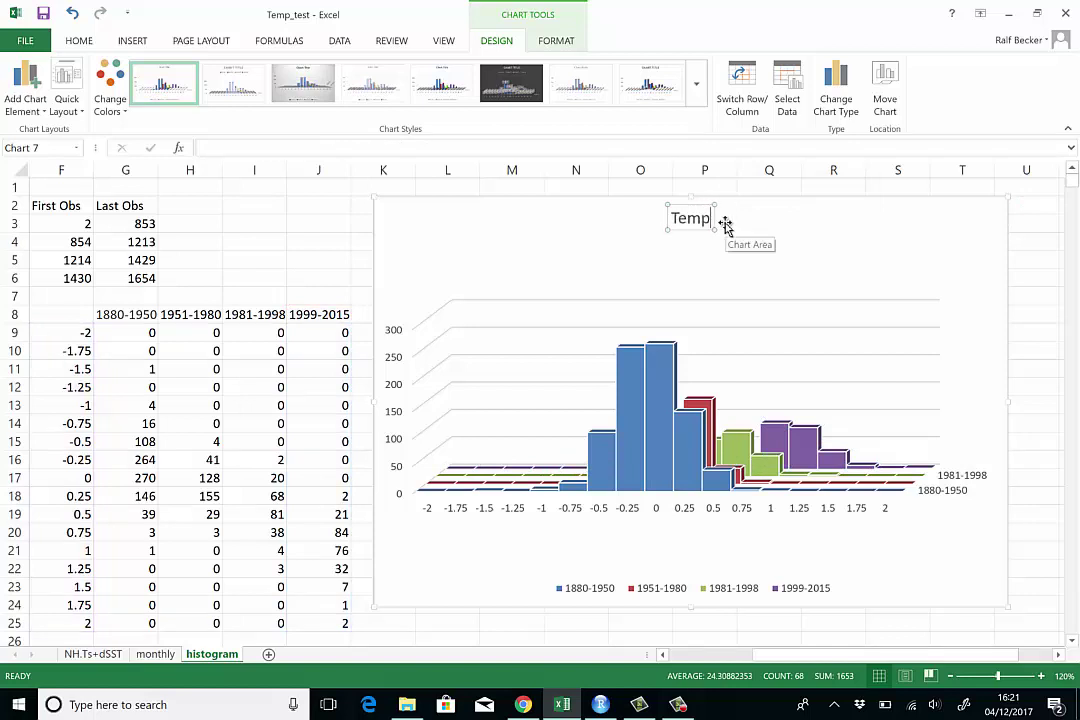
{"action": "type", "text": "erature A"}
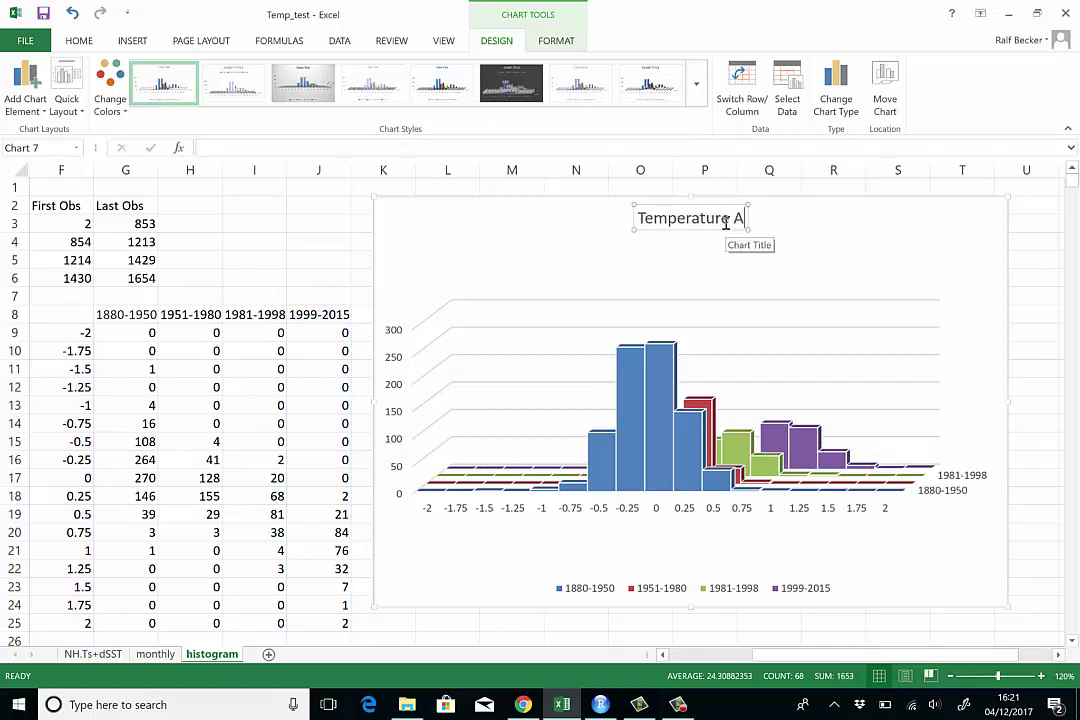
{"action": "type", "text": "nnomalies"}
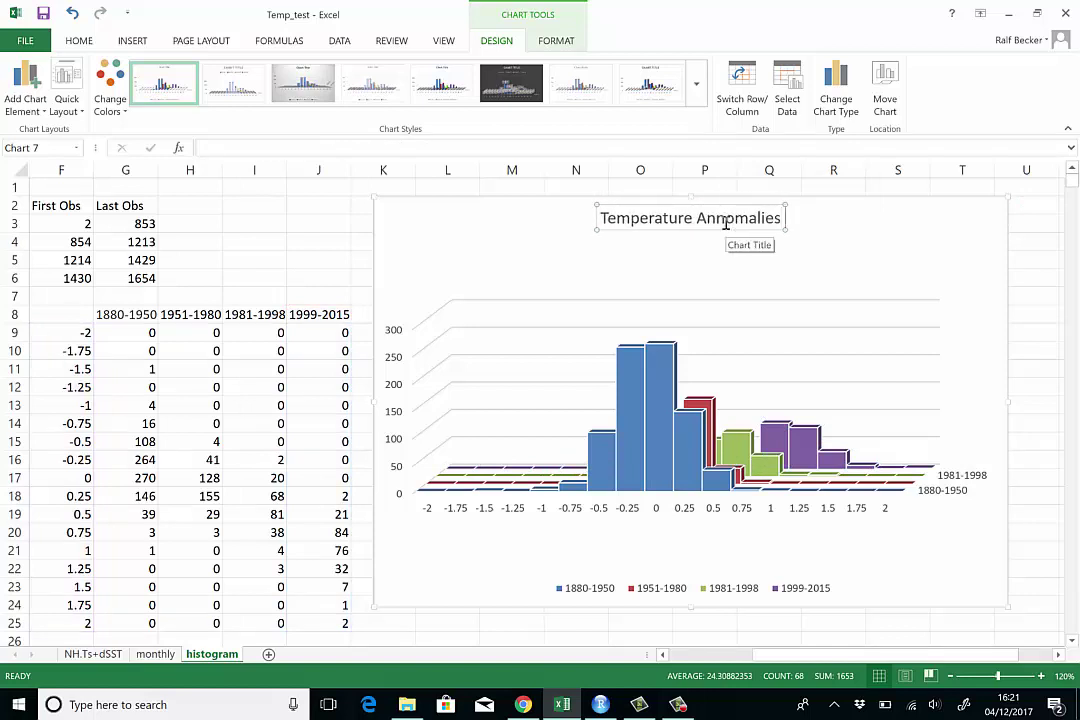
{"action": "type", "text": " Through te"}
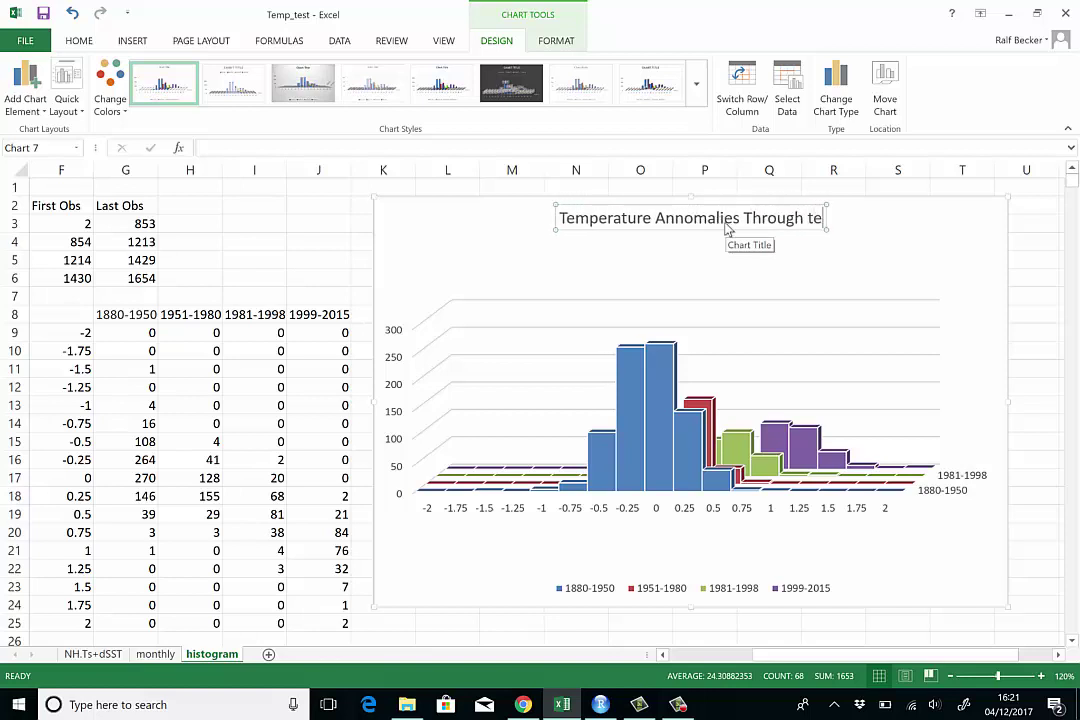
{"action": "type", "text": "h Decades"}
{"action": "key", "text": "BackSpace"}
{"action": "type", "text": "des"}
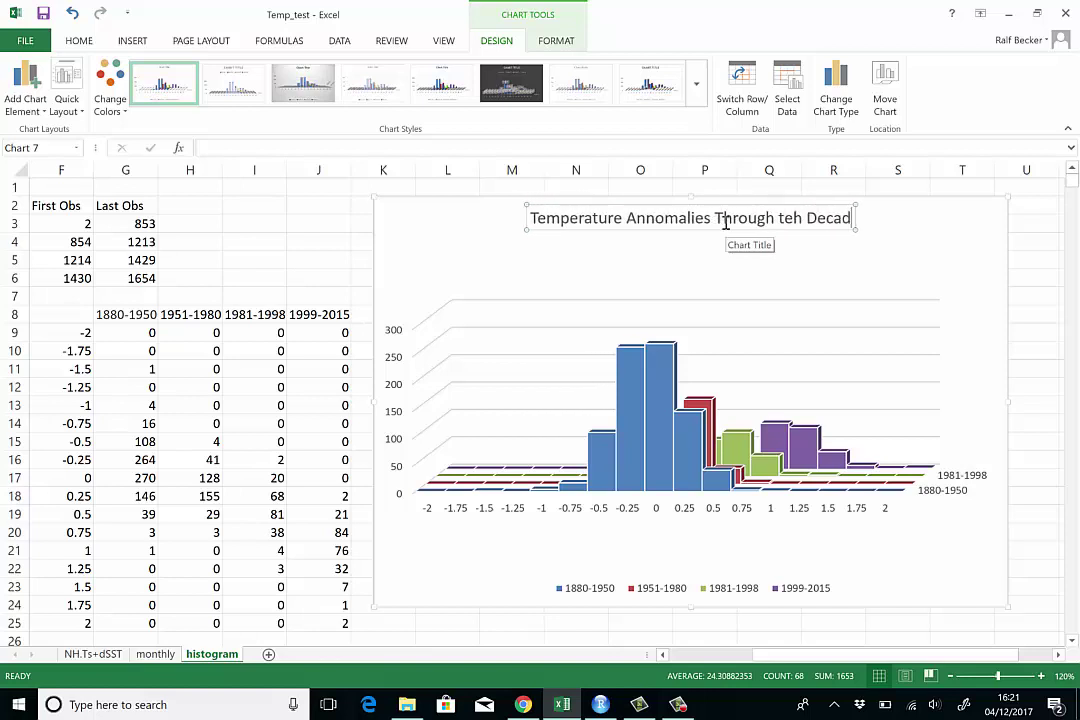
{"action": "left_click", "coordinate": [785, 218]}
{"action": "key", "text": "BackSpace"}
{"action": "type", "text": "e"}
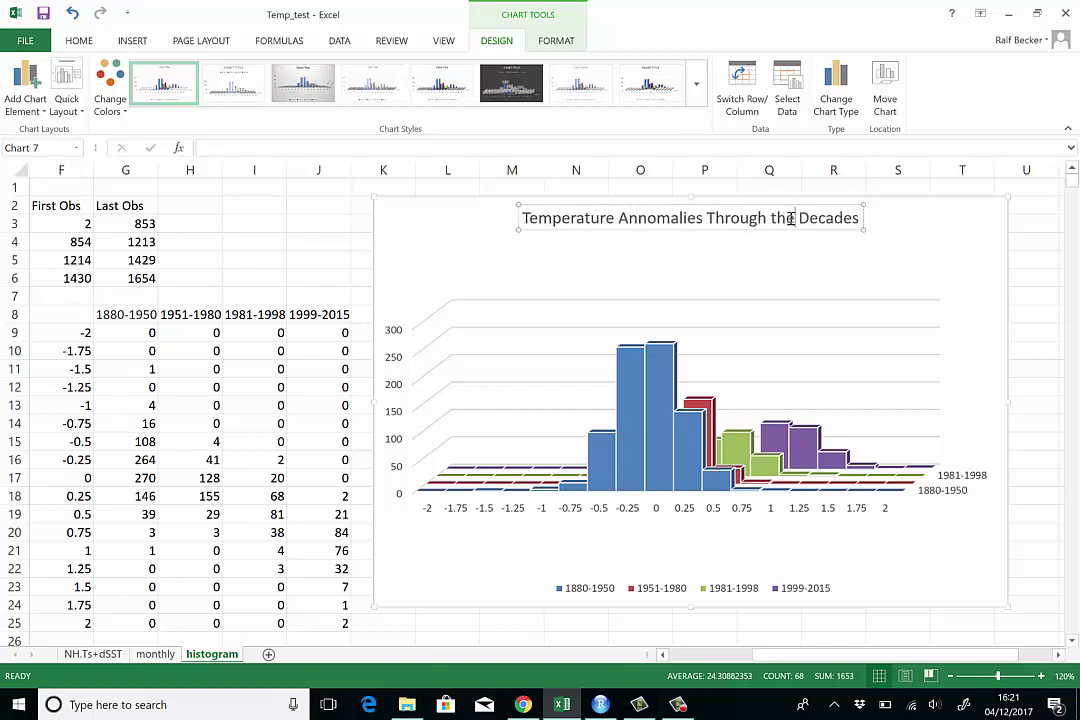
{"action": "left_click", "coordinate": [943, 235]}
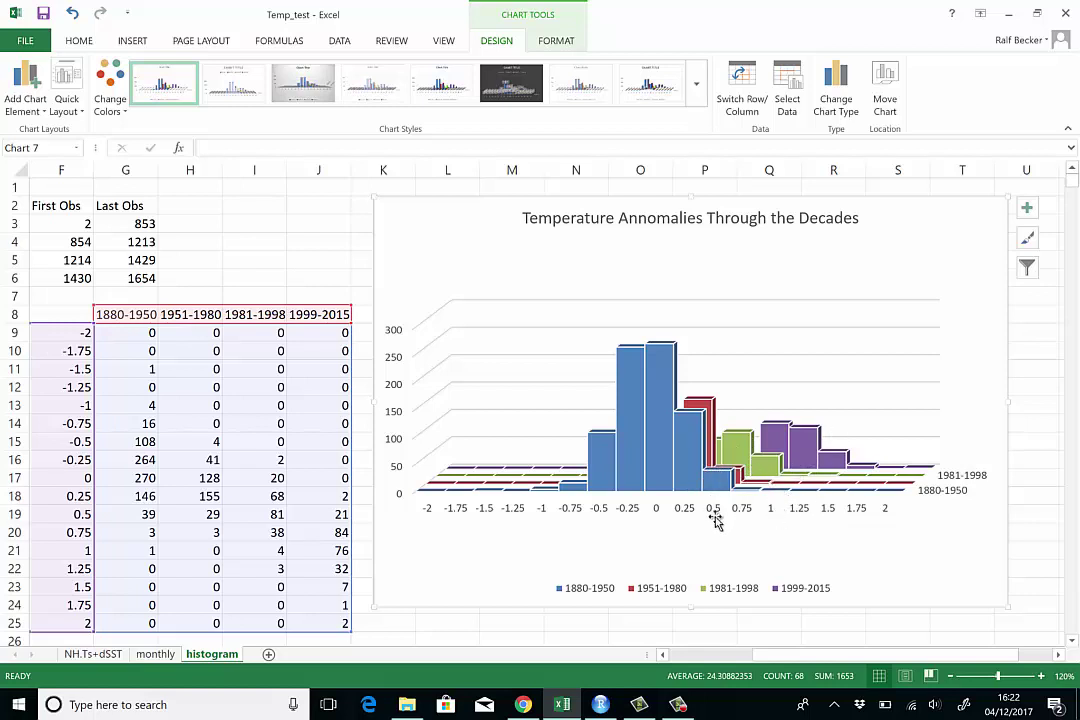
Set the fill transparency of the 1880-1950 series columns to 50%
{"action": "left_click", "coordinate": [674, 534]}
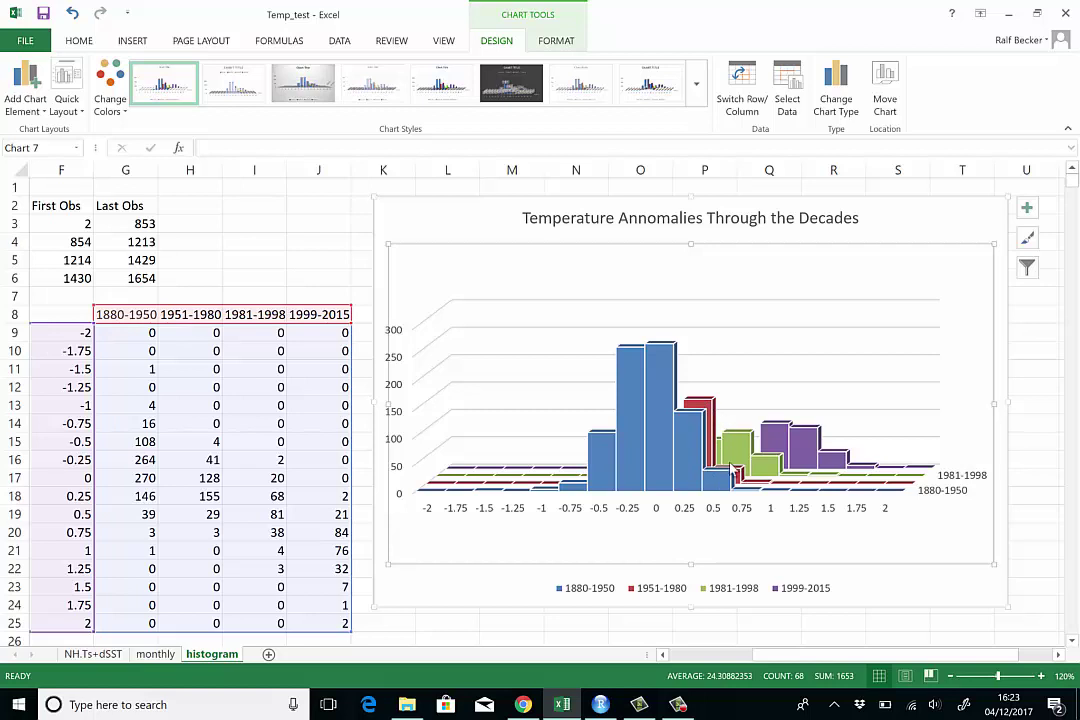
{"action": "right_click", "coordinate": [663, 453]}
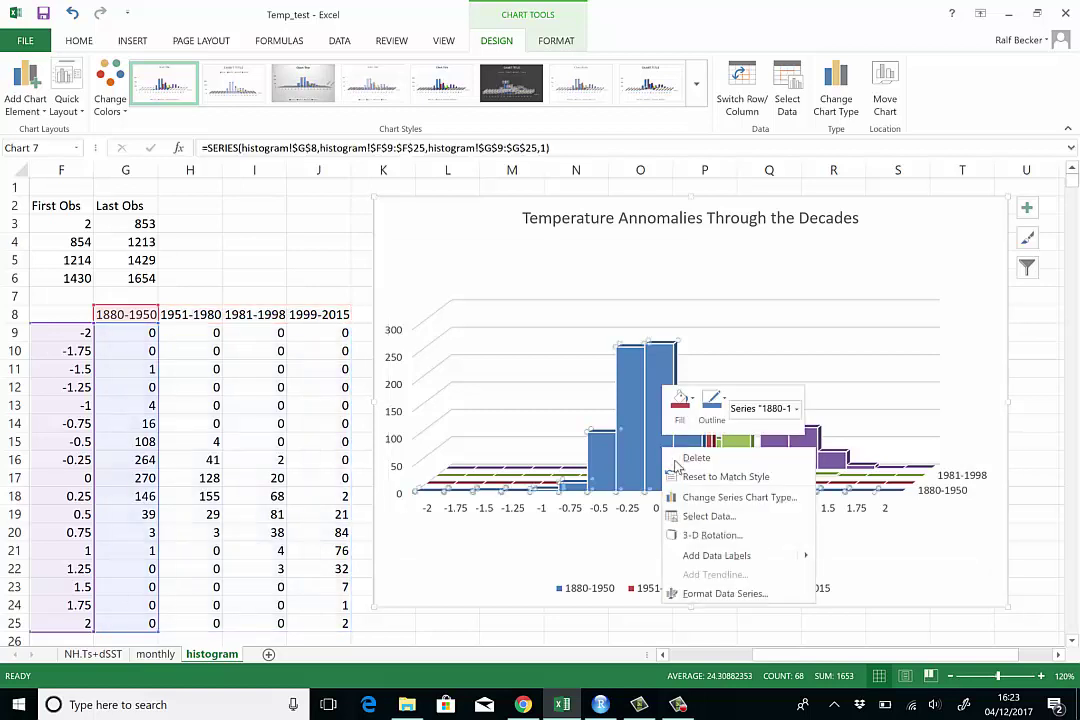
{"action": "left_click", "coordinate": [727, 594]}
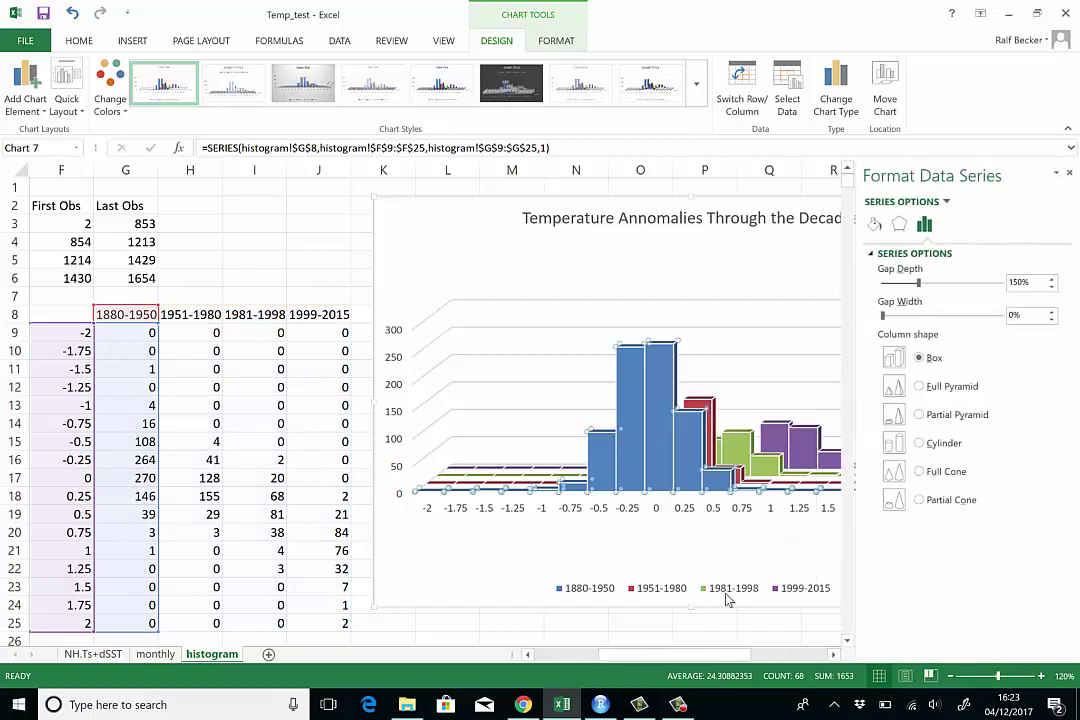
{"action": "left_click", "coordinate": [875, 228]}
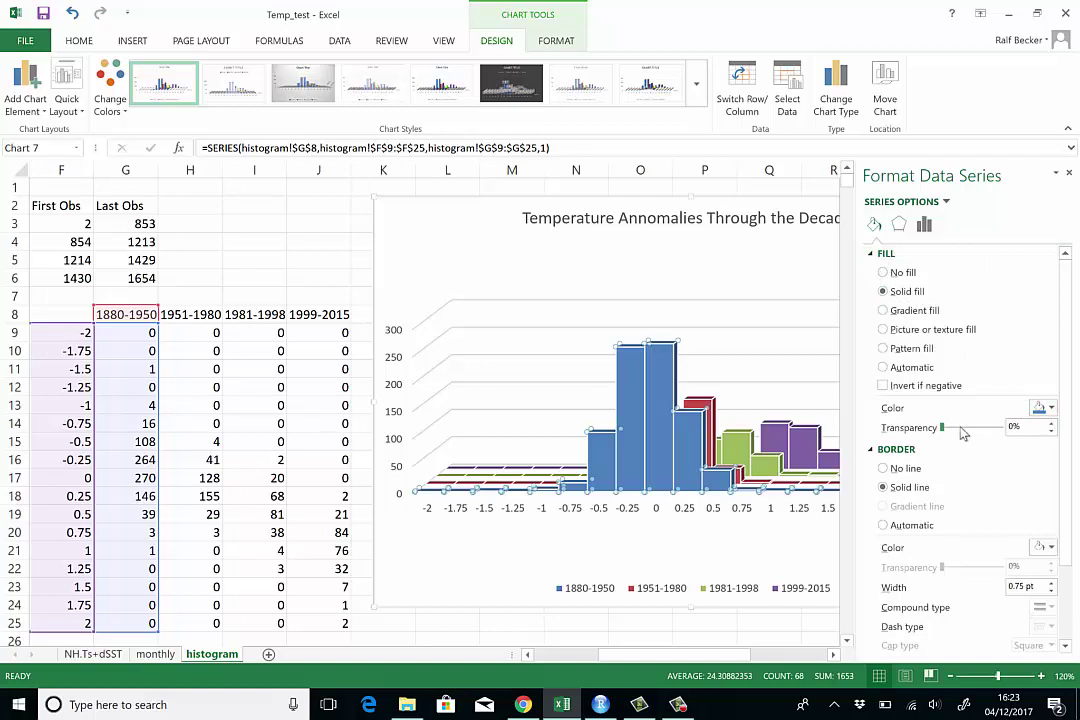
{"action": "left_click", "coordinate": [1014, 427]}
{"action": "type", "text": "50"}
{"action": "key", "text": "Return"}
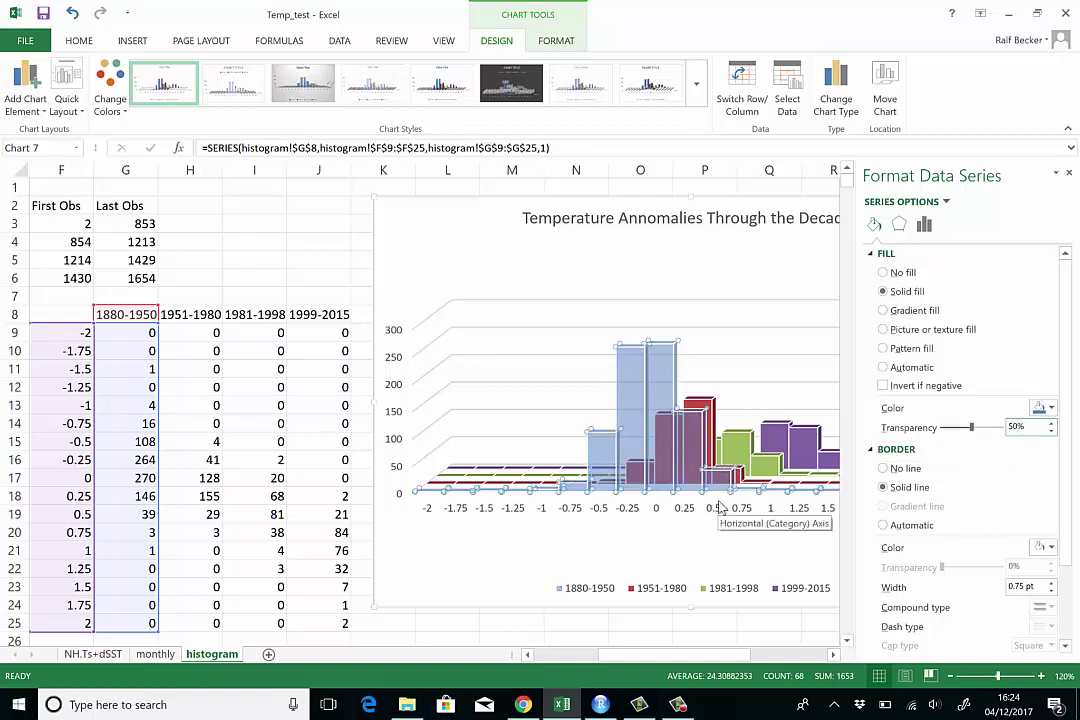
Give the 1951-1980 series columns a solid red fill with 50% transparency
{"action": "left_click", "coordinate": [706, 412]}
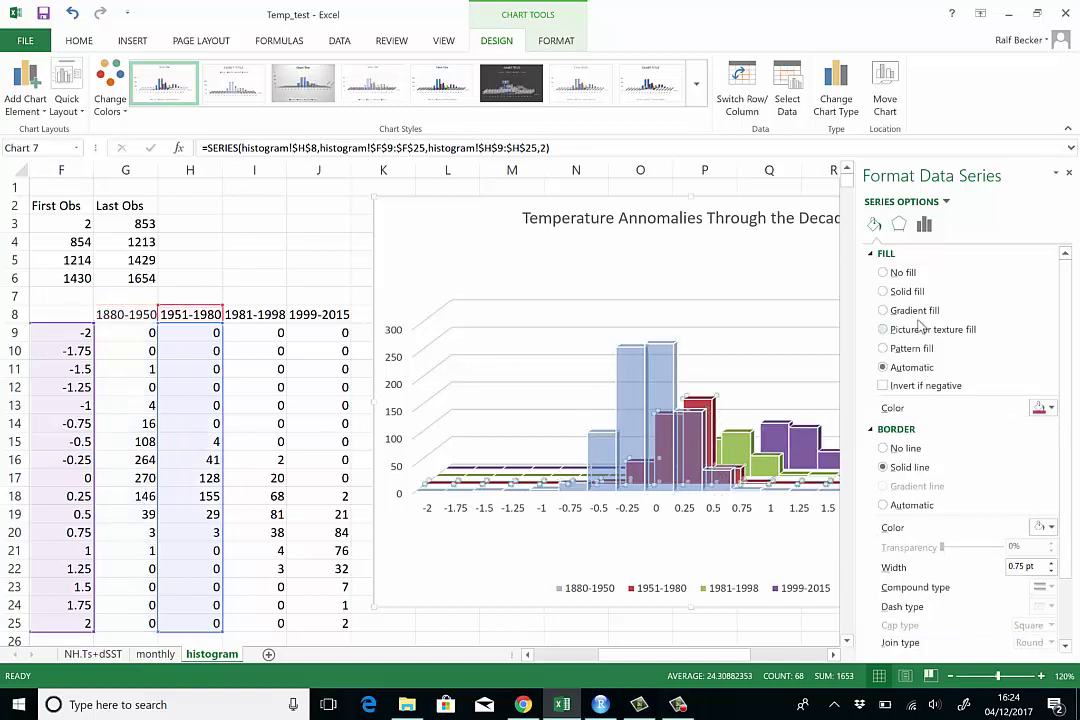
{"action": "left_click", "coordinate": [883, 291]}
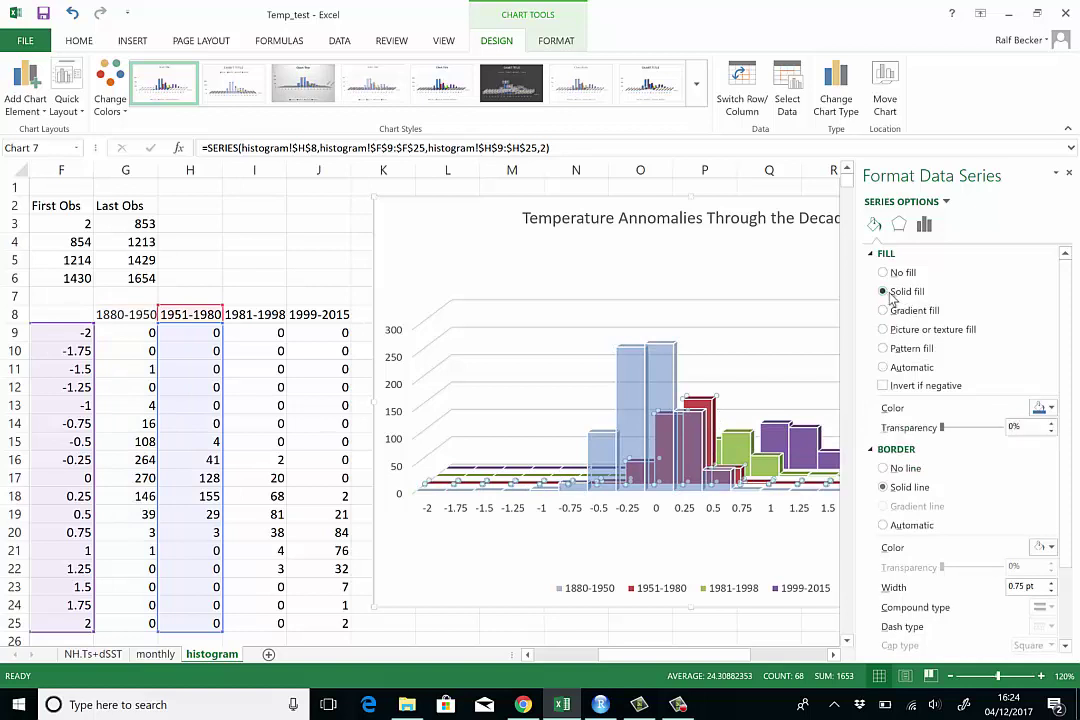
{"action": "left_click", "coordinate": [1050, 408]}
{"action": "left_click", "coordinate": [988, 374]}
{"action": "type", "text": "50"}
{"action": "key", "text": "Return"}
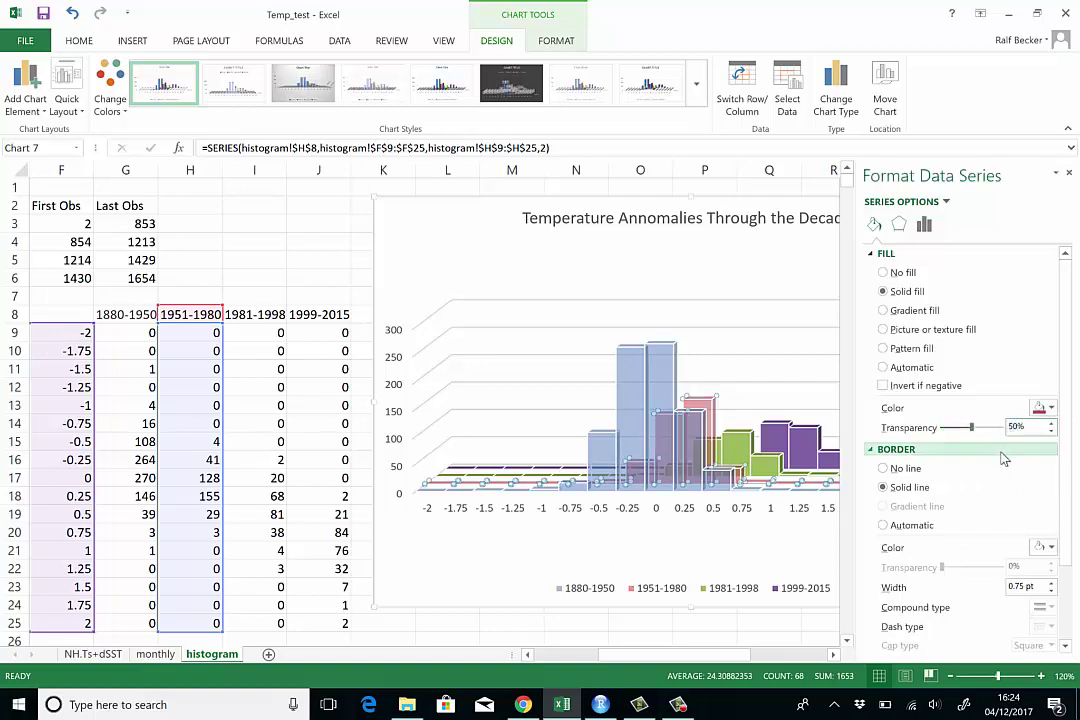
Give the 1981-1998 series columns a solid green fill with 50% transparency
{"action": "left_click", "coordinate": [745, 455]}
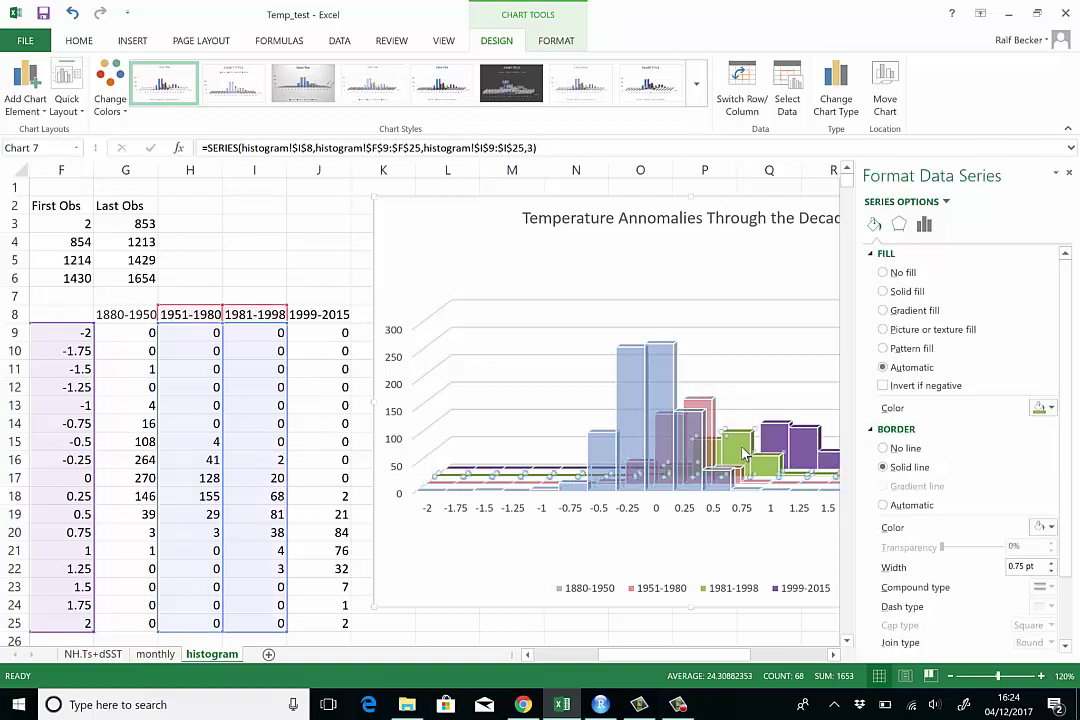
{"action": "left_click", "coordinate": [885, 291]}
{"action": "left_click", "coordinate": [1050, 408]}
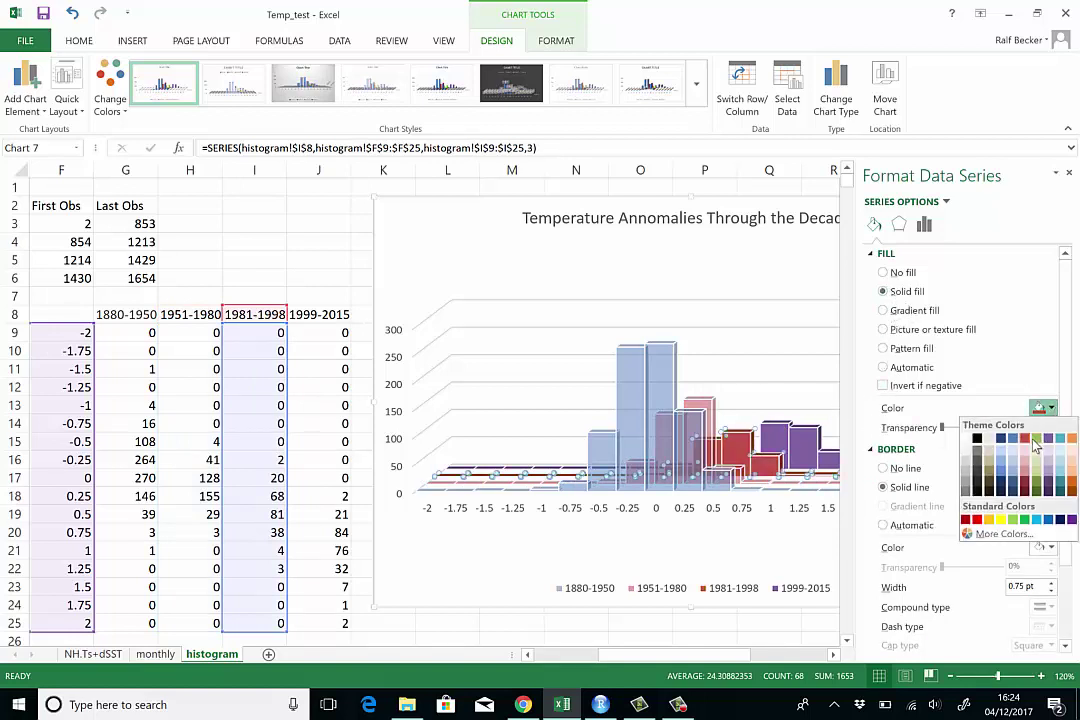
{"action": "left_click", "coordinate": [1035, 440]}
{"action": "double_click", "coordinate": [1013, 428]}
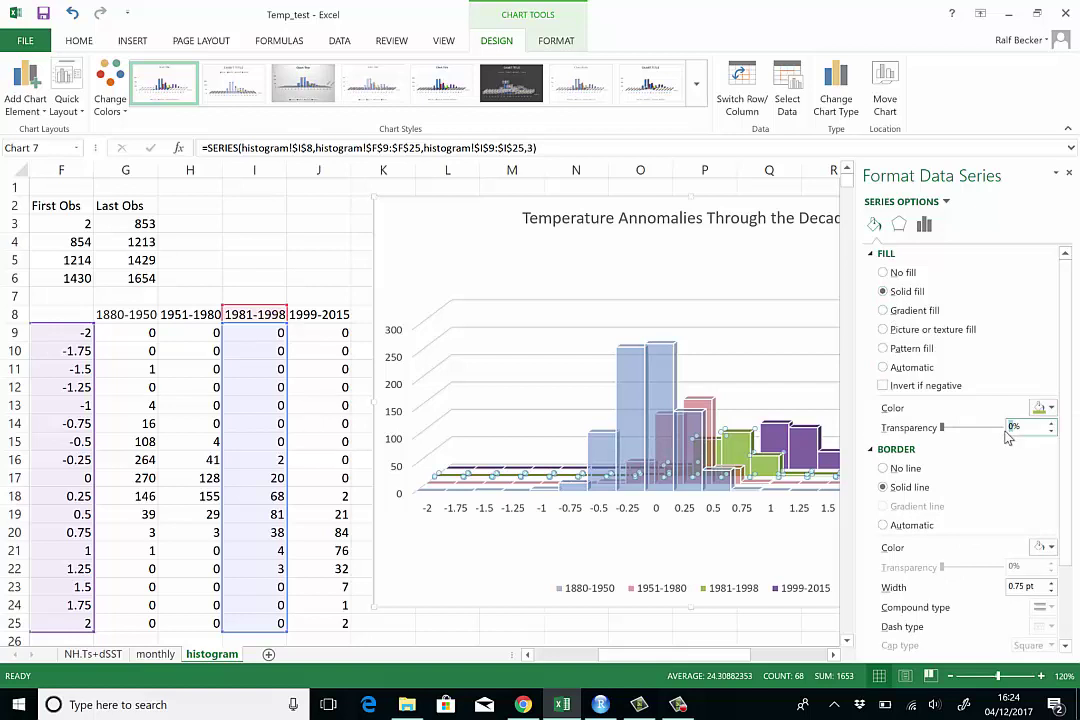
{"action": "type", "text": "50"}
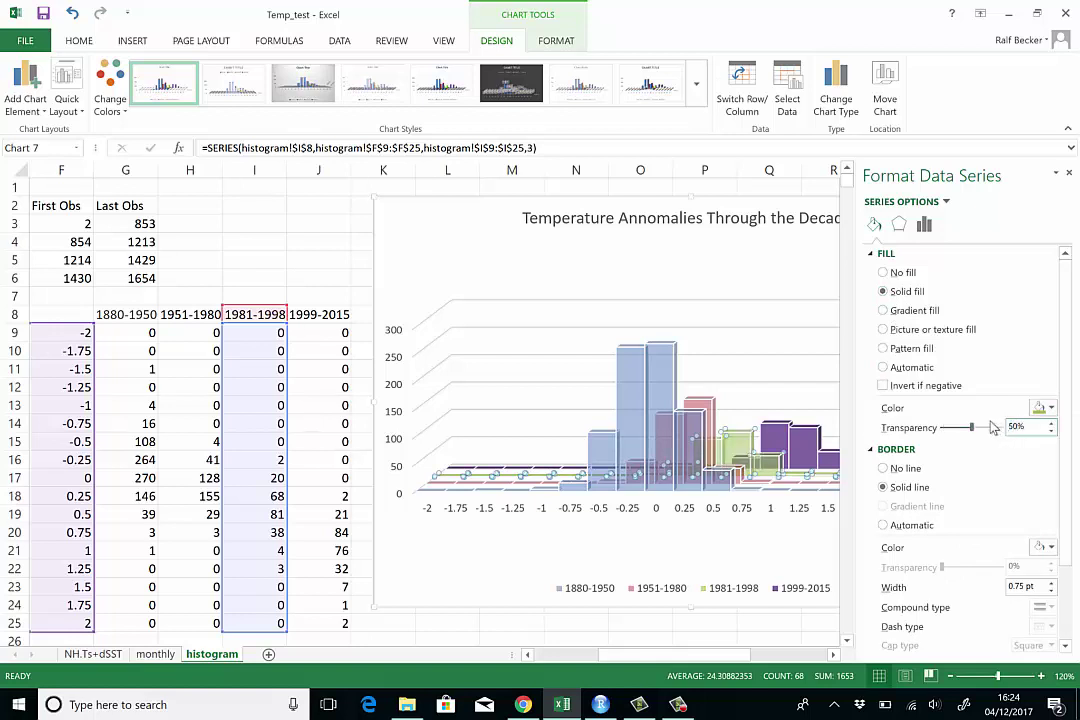
Give the 1999-2015 series columns a solid purple fill with 50% transparency and close the formatting options
{"action": "left_click", "coordinate": [815, 445]}
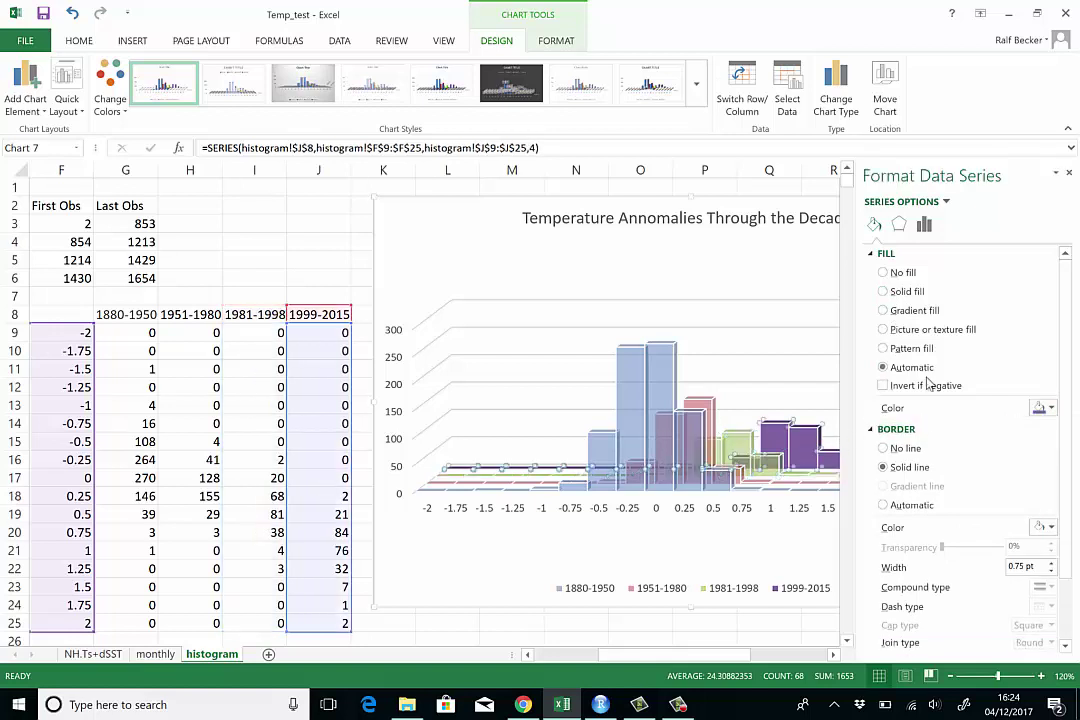
{"action": "left_click", "coordinate": [883, 291]}
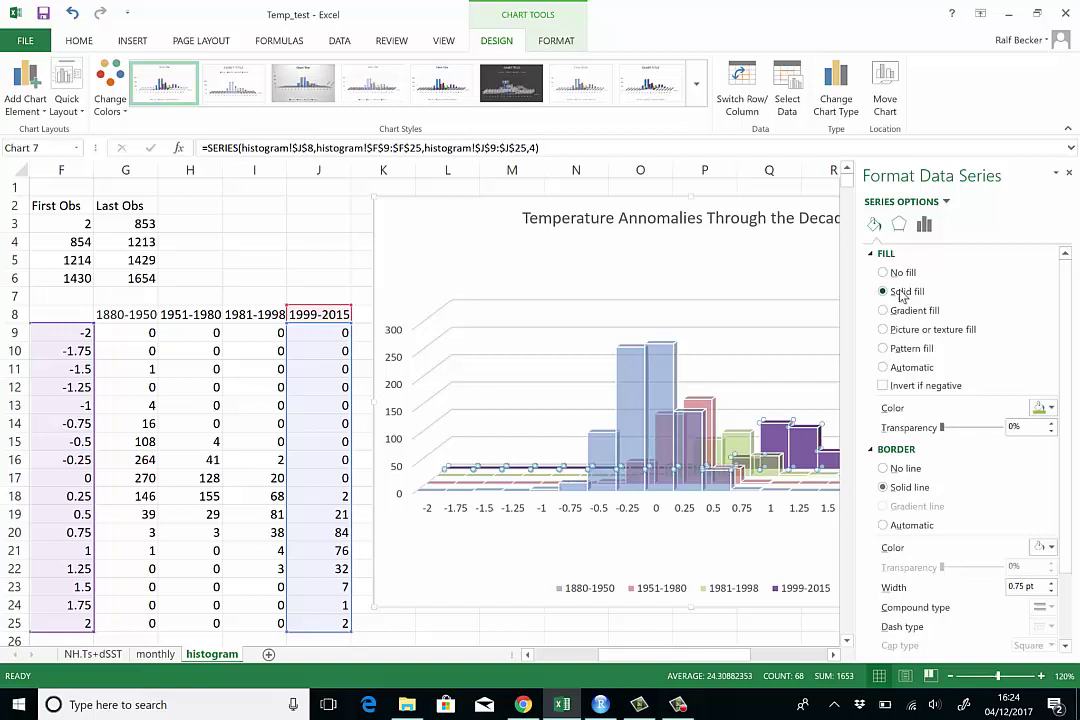
{"action": "left_click", "coordinate": [1052, 410]}
{"action": "left_click", "coordinate": [1052, 439]}
{"action": "left_click", "coordinate": [1015, 427]}
{"action": "left_click", "coordinate": [968, 427]}
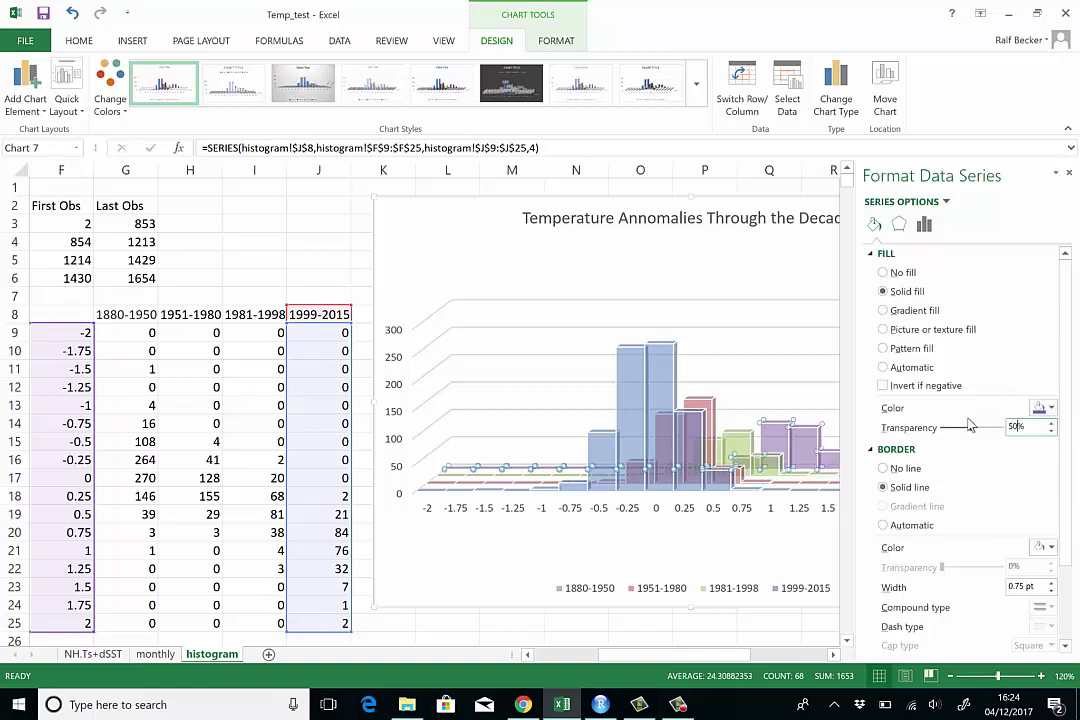
{"action": "right_click", "coordinate": [820, 347]}
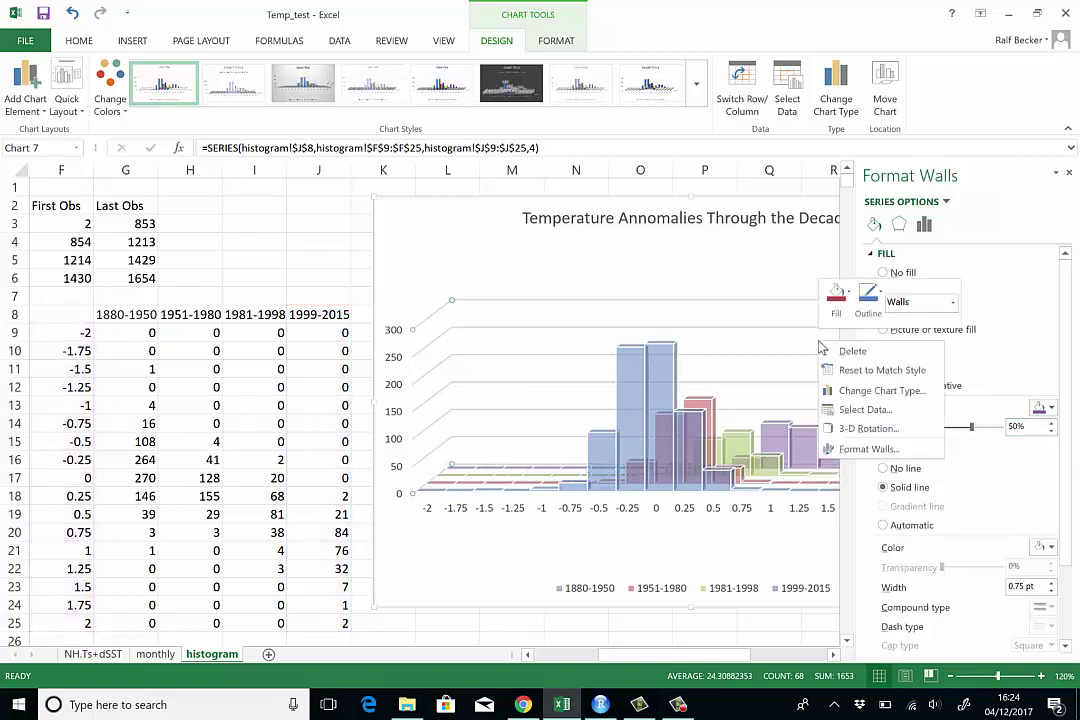
{"action": "key", "text": "Escape"}
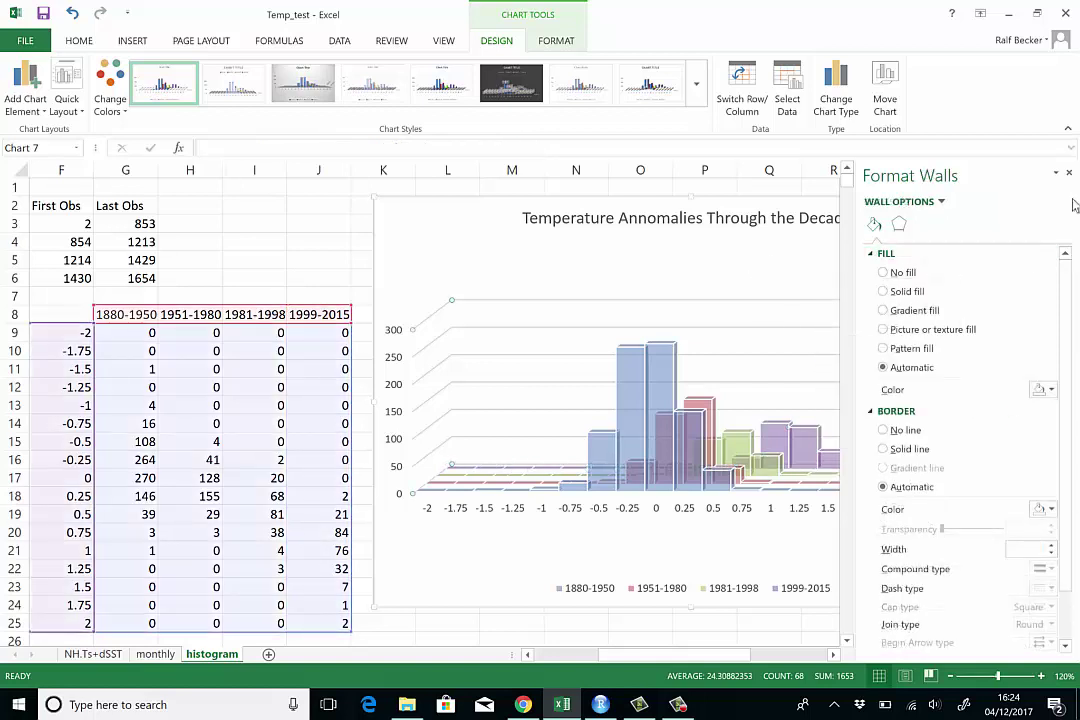
{"action": "left_click", "coordinate": [1069, 174]}
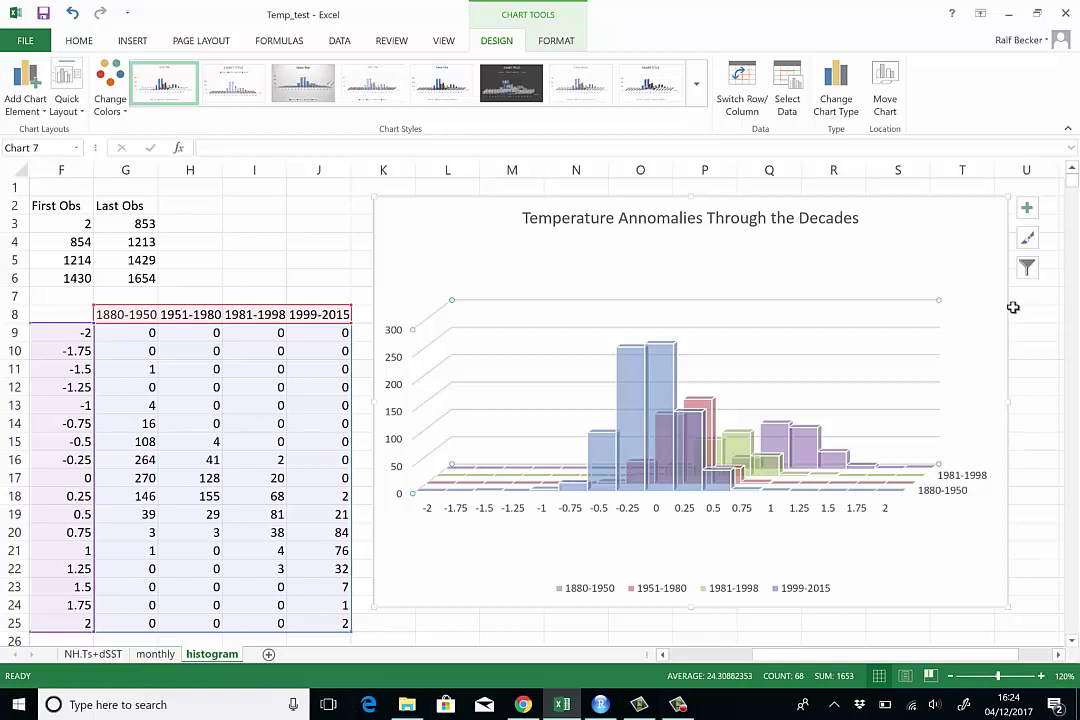